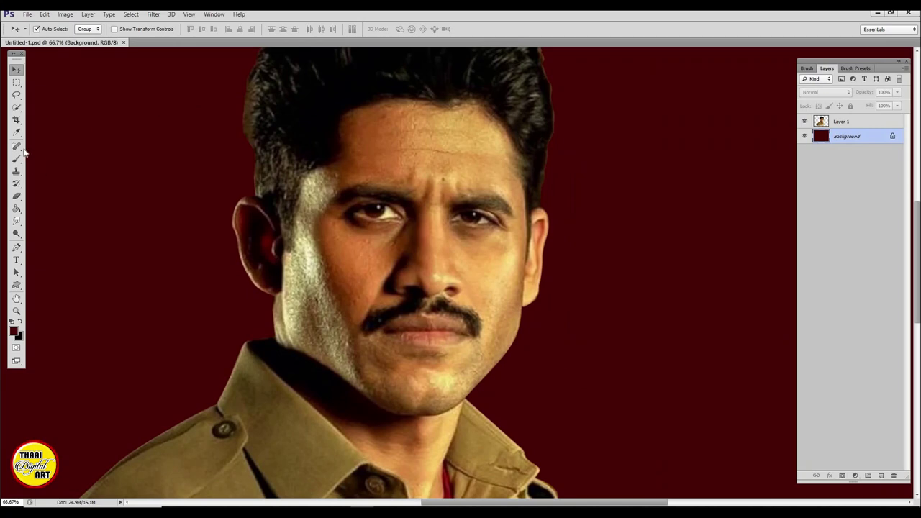
Step: Duplicate Layer 1 and brighten the copy's midtones with Levels
{"action": "left_click", "coordinate": [847, 119]}
{"action": "key", "text": "ctrl+minus"}
{"action": "key", "text": "v"}
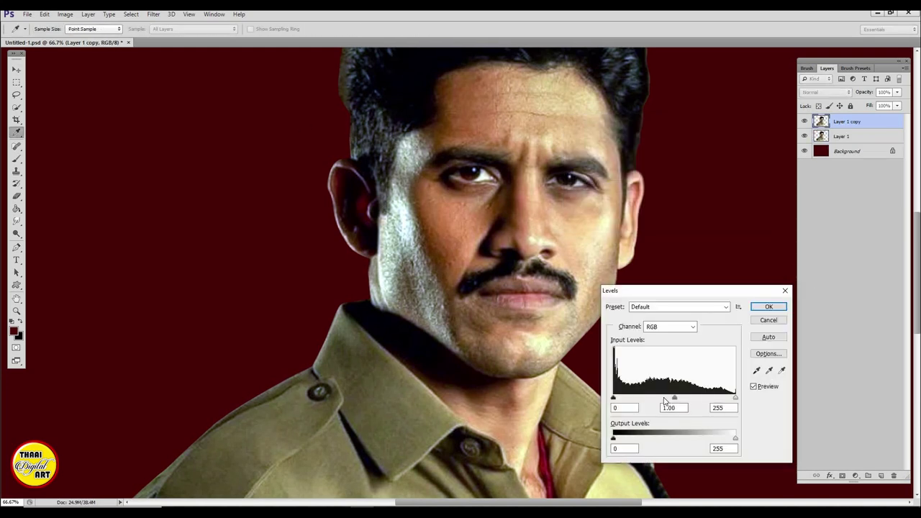
{"action": "left_click_drag", "start_coordinate": [672, 397], "coordinate": [656, 397]}
{"action": "left_click", "coordinate": [768, 306]}
Step: Hide the brightening with a black mask, paint it back over face, shirt and hair, then merge down
{"action": "left_click", "coordinate": [854, 475], "text": "alt"}
{"action": "key", "text": "b"}
{"action": "left_click_drag", "start_coordinate": [216, 39], "coordinate": [286, 46]}
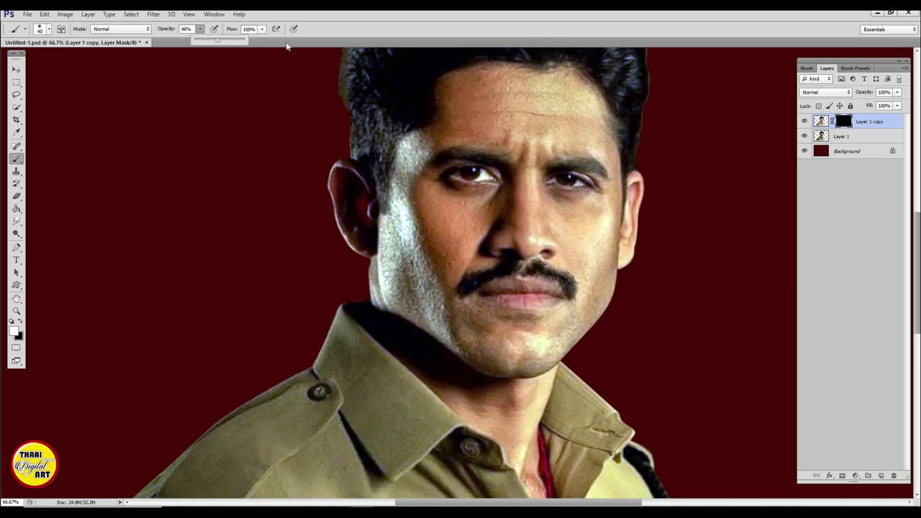
{"action": "key", "text": "]"}
{"action": "key", "text": "]"}
{"action": "key", "text": "]"}
{"action": "mouse_move", "coordinate": [388, 252]}
{"action": "left_mouse_down"}
{"action": "mouse_move", "coordinate": [504, 86]}
{"action": "mouse_move", "coordinate": [518, 324]}
{"action": "mouse_move", "coordinate": [302, 432]}
{"action": "left_mouse_up"}
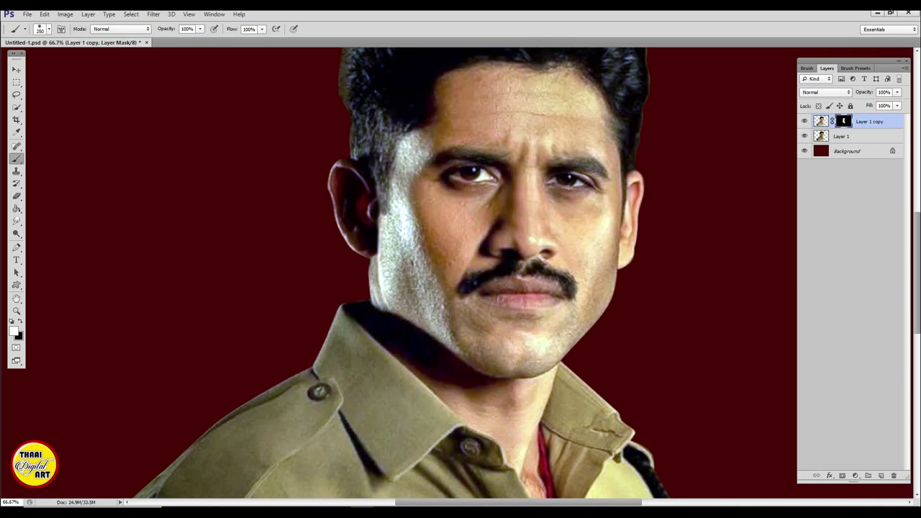
{"action": "scroll", "coordinate": [360, 277], "scroll_direction": "down", "scroll_amount": 3}
{"action": "left_click_drag", "start_coordinate": [107, 324], "coordinate": [288, 467]}
{"action": "scroll", "coordinate": [360, 277], "scroll_direction": "up", "scroll_amount": 6}
{"action": "left_click_drag", "start_coordinate": [316, 216], "coordinate": [539, 143]}
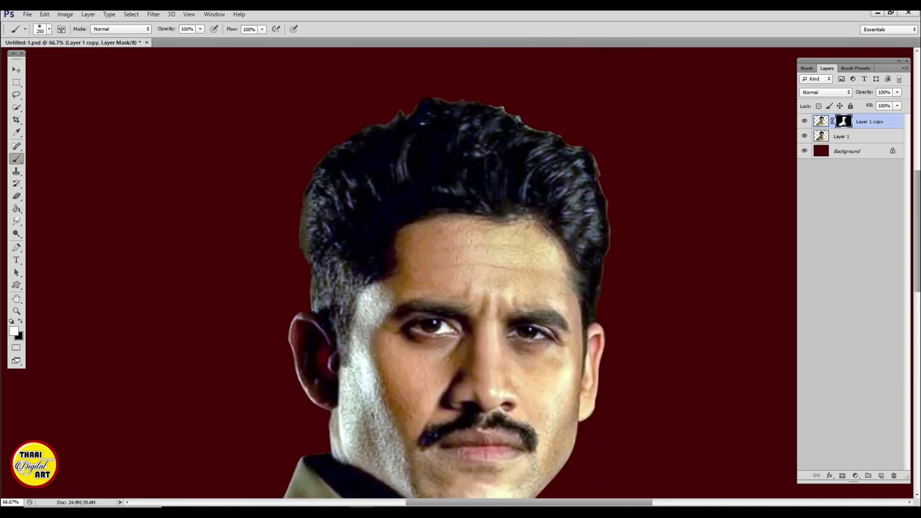
{"action": "scroll", "coordinate": [432, 288], "scroll_direction": "down", "scroll_amount": 3}
{"action": "key", "text": "v"}
{"action": "key", "text": "ctrl+e"}
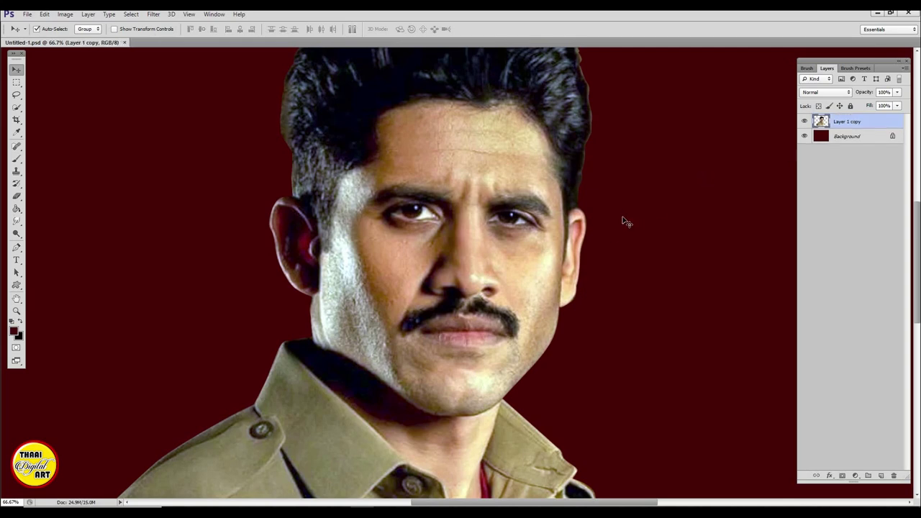
Step: After a quick Levels pass, apply Unsharp Mask with Amount 79, Radius 8 px, Threshold 0
{"action": "key", "text": "ctrl+l"}
{"action": "key", "text": "Return"}
{"action": "left_click", "coordinate": [153, 13]}
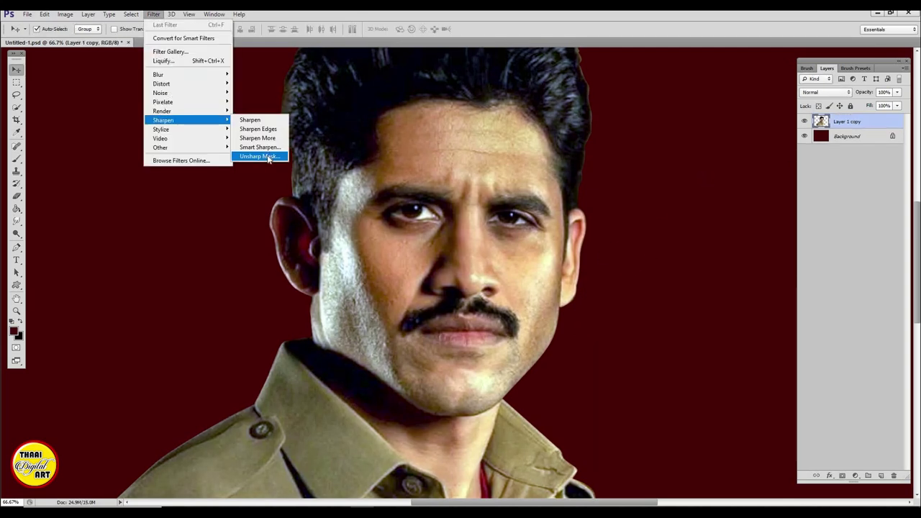
{"action": "left_click", "coordinate": [262, 154]}
{"action": "left_click_drag", "start_coordinate": [187, 224], "coordinate": [207, 225]}
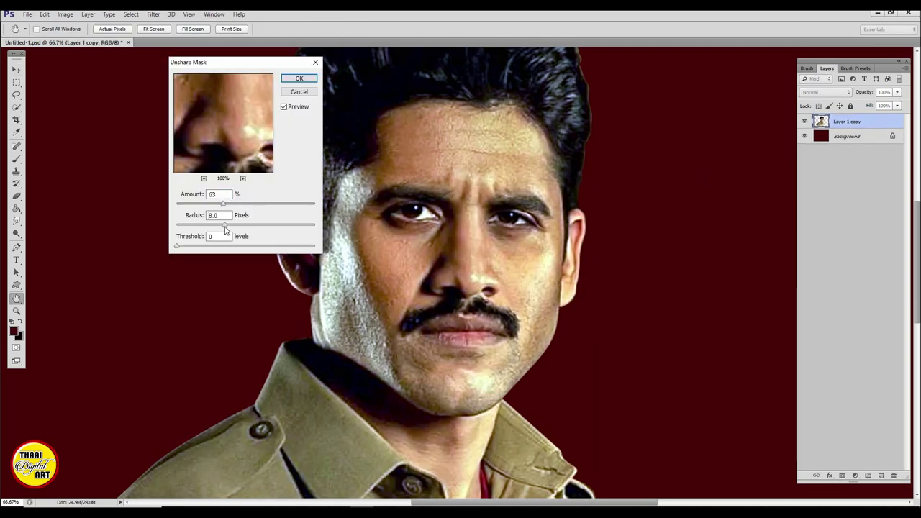
{"action": "type", "text": "79"}
{"action": "key", "text": "Tab"}
{"action": "type", "text": "8"}
{"action": "key", "text": "Tab"}
{"action": "key", "text": "Return"}
Step: Zoom to 200% and smudge along the nose with a 5 px Smudge brush
{"action": "key", "text": "r"}
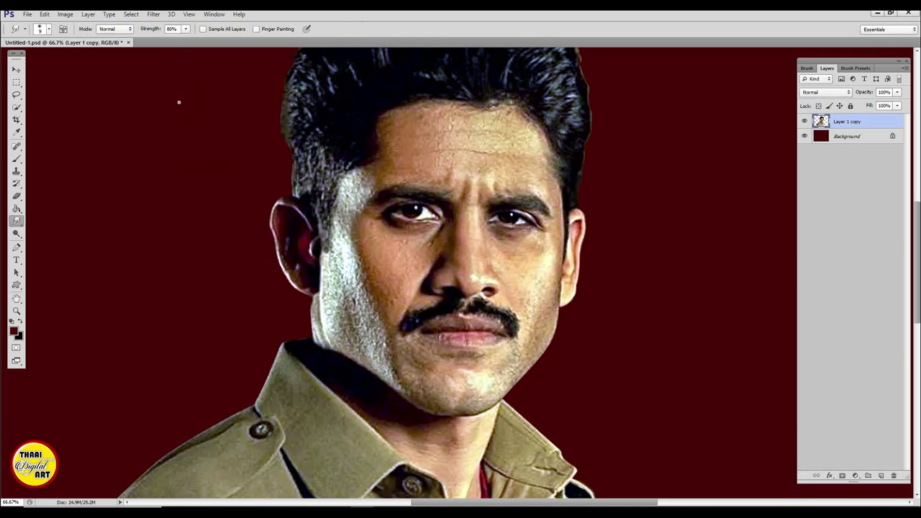
{"action": "key", "text": "ctrl+plus"}
{"action": "key", "text": "ctrl+plus"}
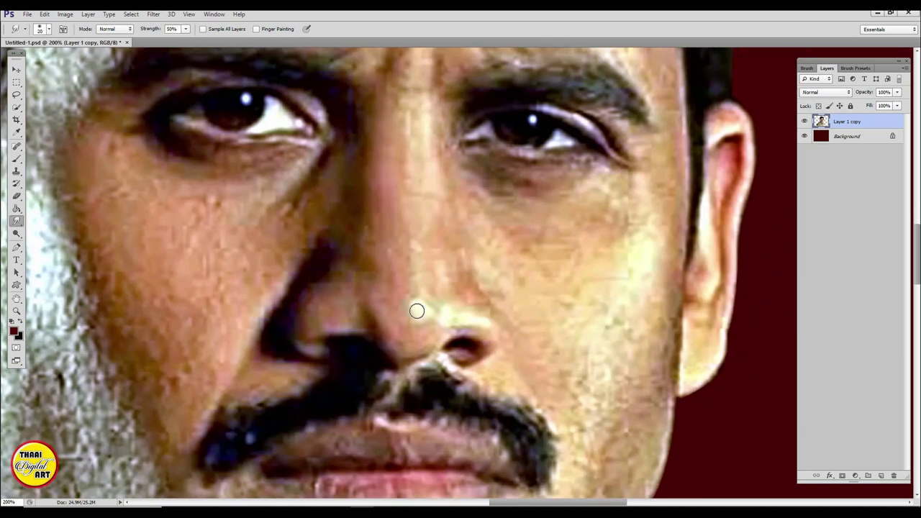
{"action": "right_click", "coordinate": [414, 255]}
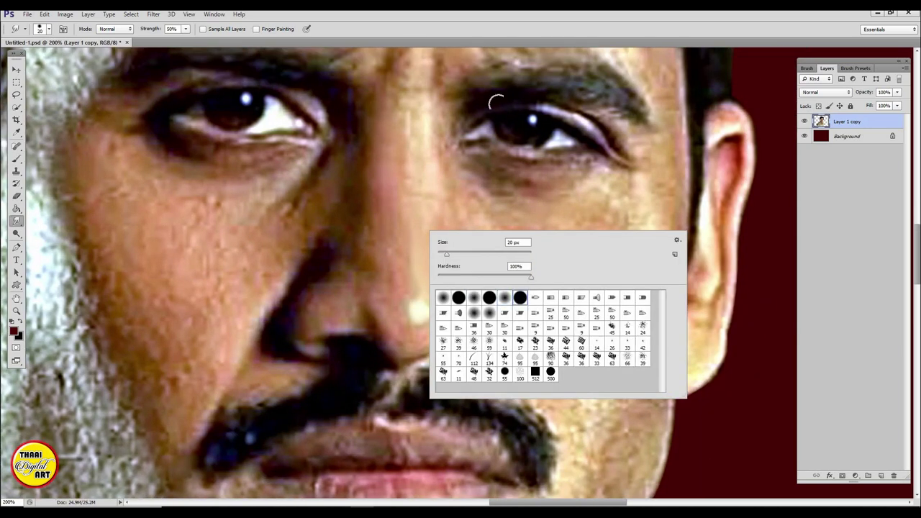
{"action": "type", "text": "5"}
{"action": "key", "text": "Return"}
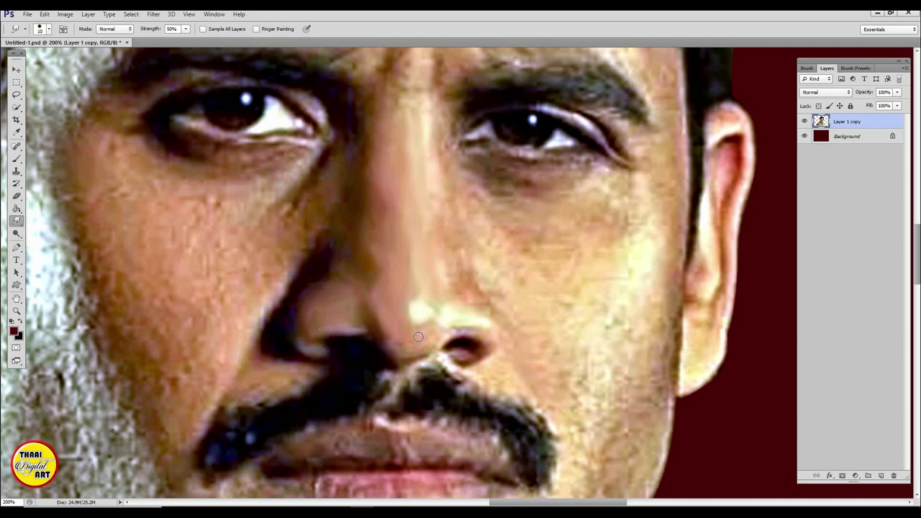
{"action": "left_click_drag", "start_coordinate": [418, 336], "coordinate": [358, 241]}
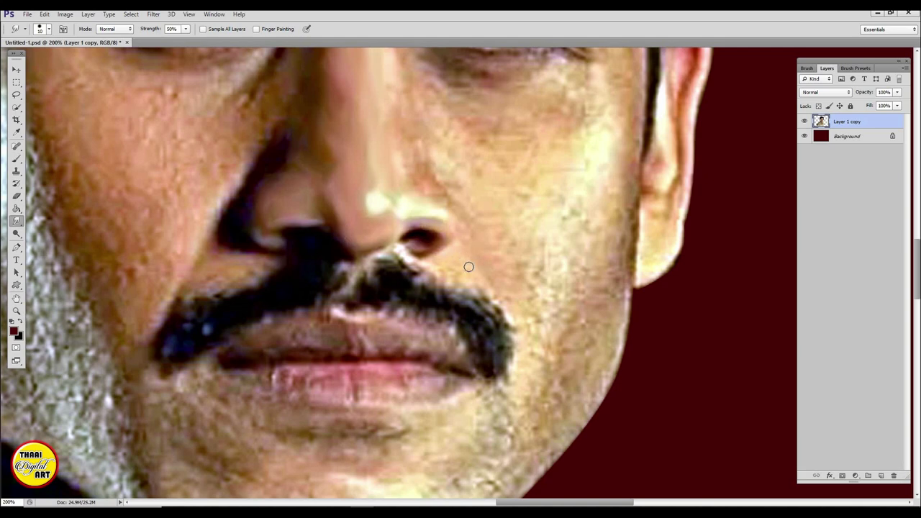
{"action": "scroll", "coordinate": [421, 226], "scroll_direction": "up", "scroll_amount": 1}
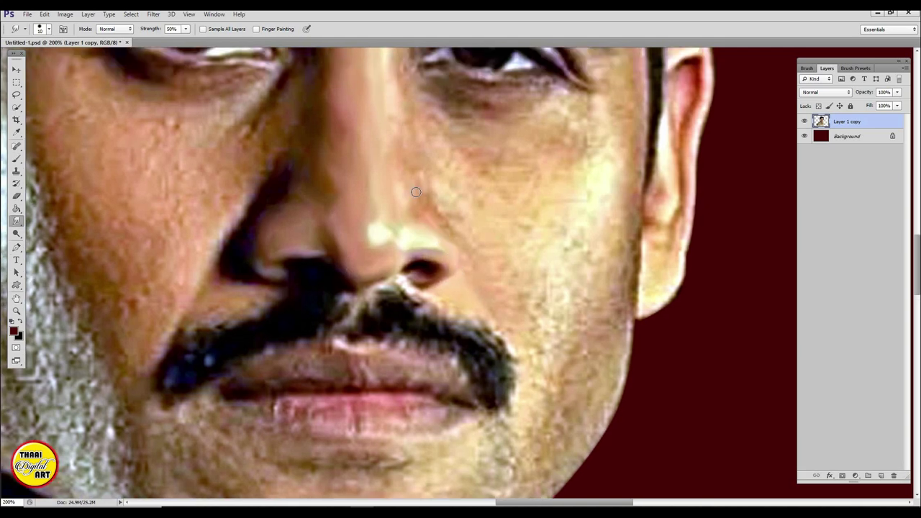
{"action": "scroll", "coordinate": [397, 257], "scroll_direction": "up", "scroll_amount": 2}
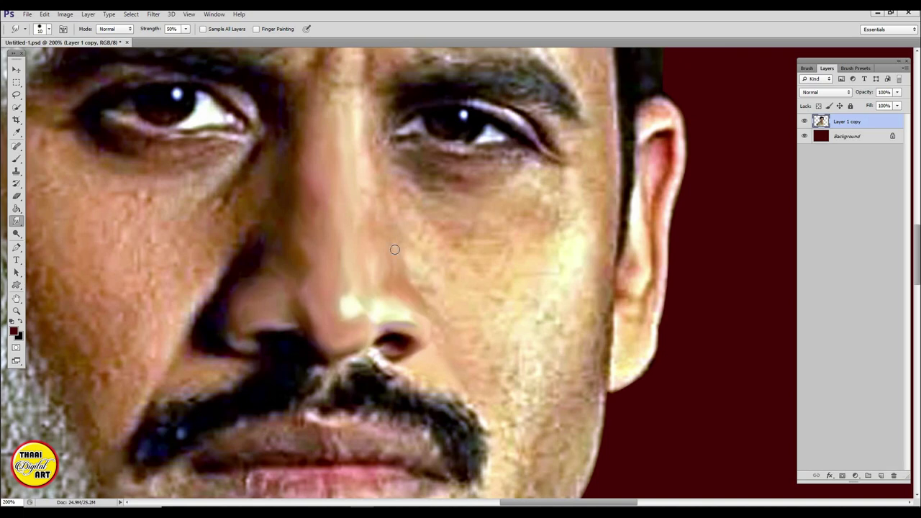
{"action": "scroll", "coordinate": [399, 261], "scroll_direction": "down", "scroll_amount": 2}
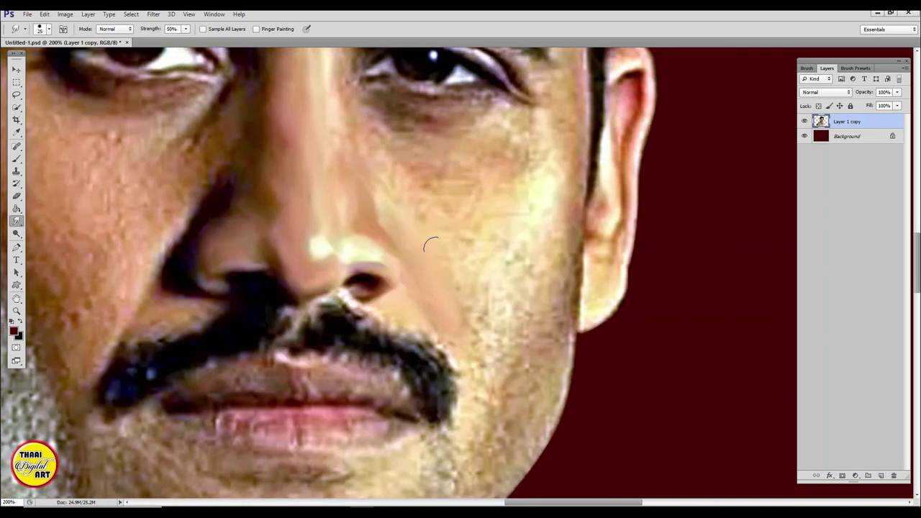
Step: Smudge the cheek right of the nose, the skin under the eye, and the outer eye crease
{"action": "mouse_move", "coordinate": [430, 245]}
{"action": "left_mouse_down"}
{"action": "mouse_move", "coordinate": [463, 278]}
{"action": "mouse_move", "coordinate": [510, 184]}
{"action": "mouse_move", "coordinate": [472, 180]}
{"action": "mouse_move", "coordinate": [441, 247]}
{"action": "mouse_move", "coordinate": [432, 192]}
{"action": "mouse_move", "coordinate": [526, 199]}
{"action": "mouse_move", "coordinate": [487, 257]}
{"action": "mouse_move", "coordinate": [500, 377]}
{"action": "left_mouse_up"}
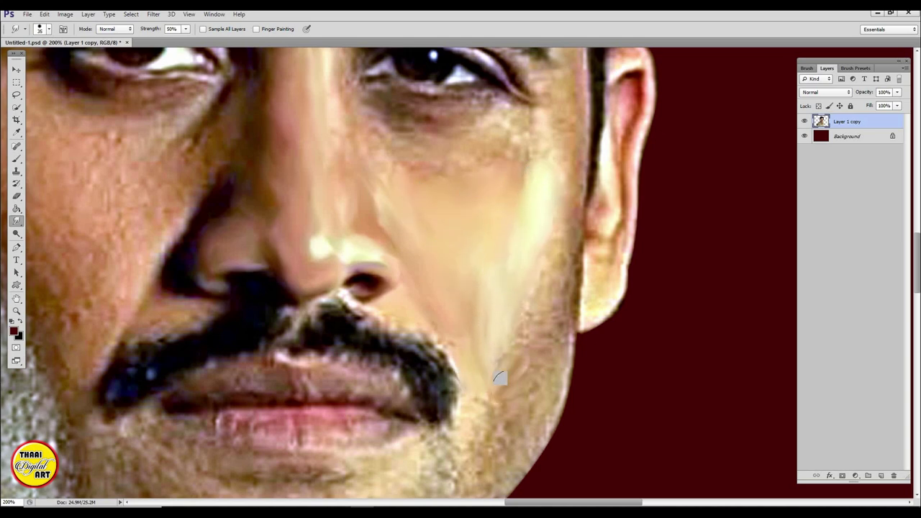
{"action": "scroll", "coordinate": [417, 257], "scroll_direction": "up", "scroll_amount": 3}
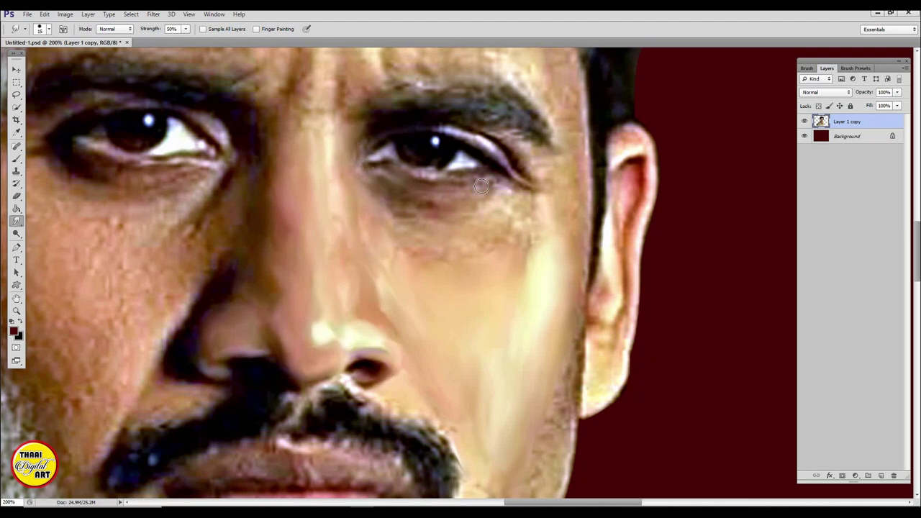
{"action": "key", "text": "bracketright"}
{"action": "key", "text": "bracketright"}
{"action": "key", "text": "bracketright"}
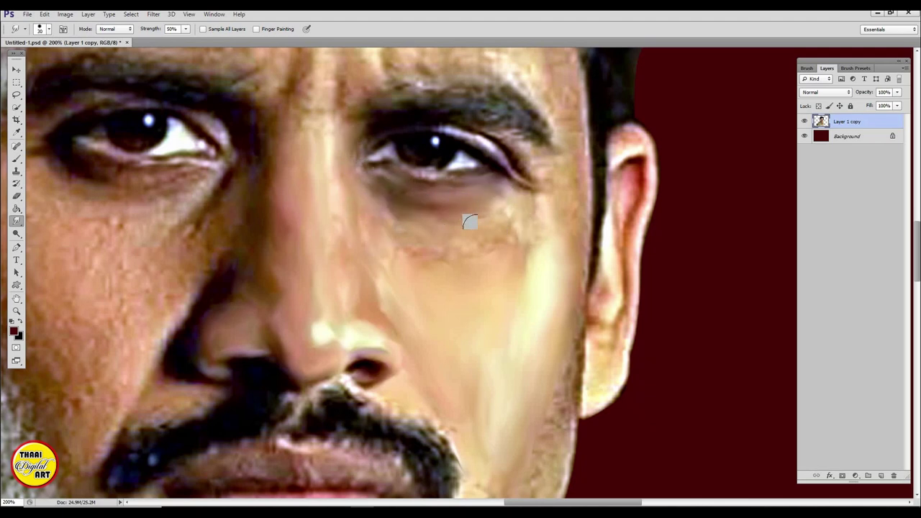
{"action": "mouse_move", "coordinate": [469, 221]}
{"action": "left_mouse_down"}
{"action": "mouse_move", "coordinate": [423, 243]}
{"action": "mouse_move", "coordinate": [399, 217]}
{"action": "left_mouse_up"}
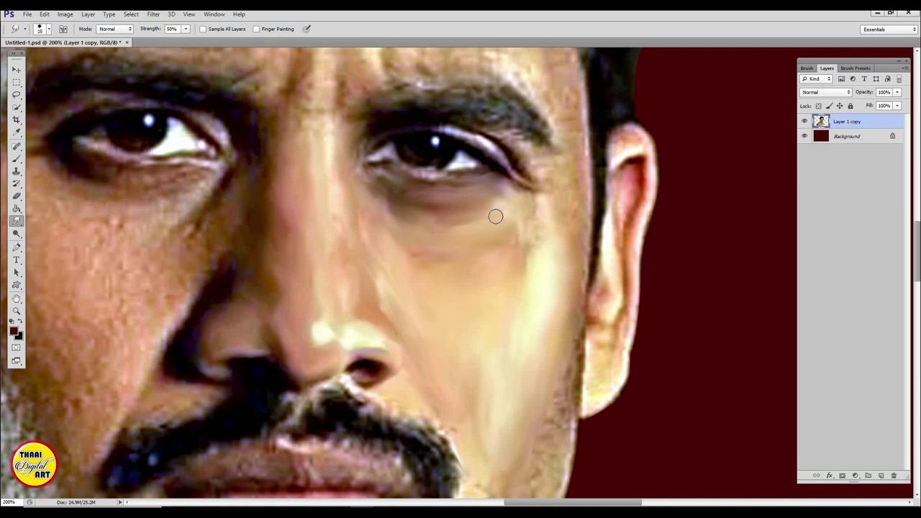
{"action": "mouse_move", "coordinate": [551, 210]}
{"action": "left_mouse_down"}
{"action": "mouse_move", "coordinate": [518, 151]}
{"action": "mouse_move", "coordinate": [551, 172]}
{"action": "mouse_move", "coordinate": [544, 208]}
{"action": "mouse_move", "coordinate": [559, 207]}
{"action": "left_mouse_up"}
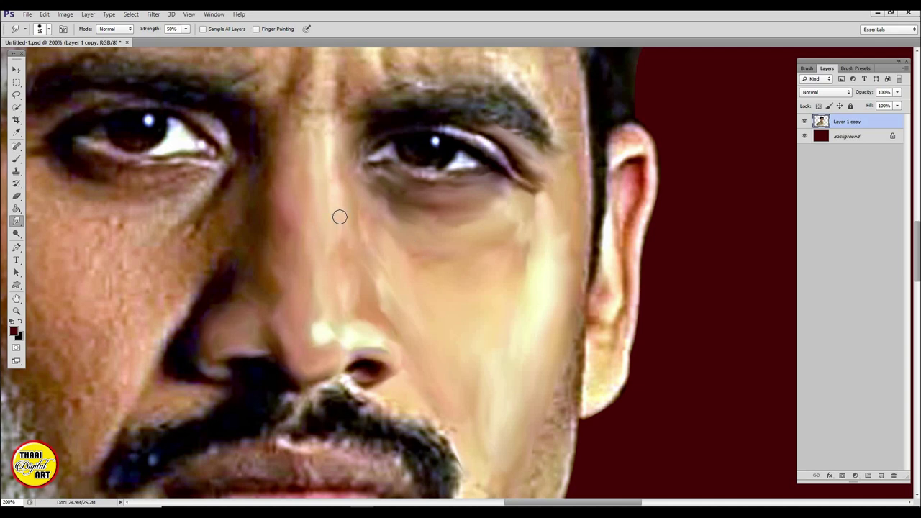
Step: Enlarge the brush to 45 and smooth the cheek left of the nose and the mouth line
{"action": "scroll", "coordinate": [318, 151], "scroll_direction": "left", "scroll_amount": 5}
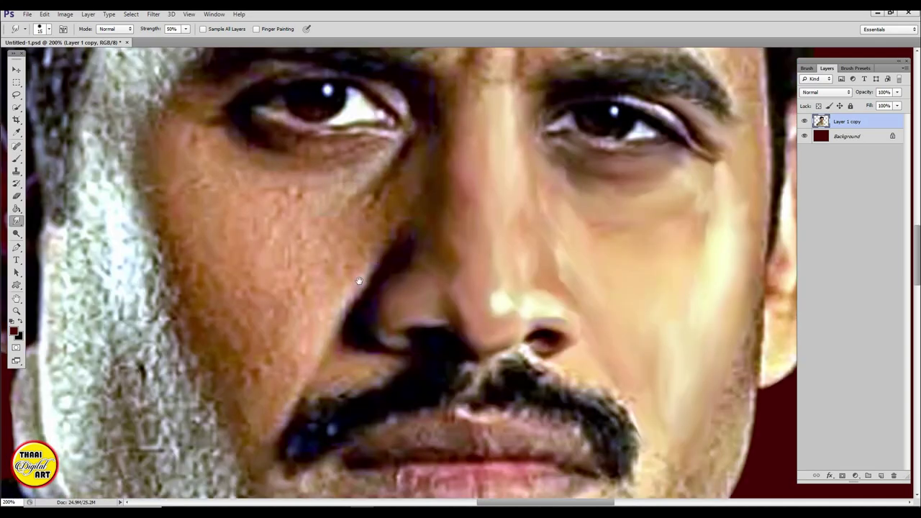
{"action": "scroll", "coordinate": [412, 213], "scroll_direction": "down", "scroll_amount": 2}
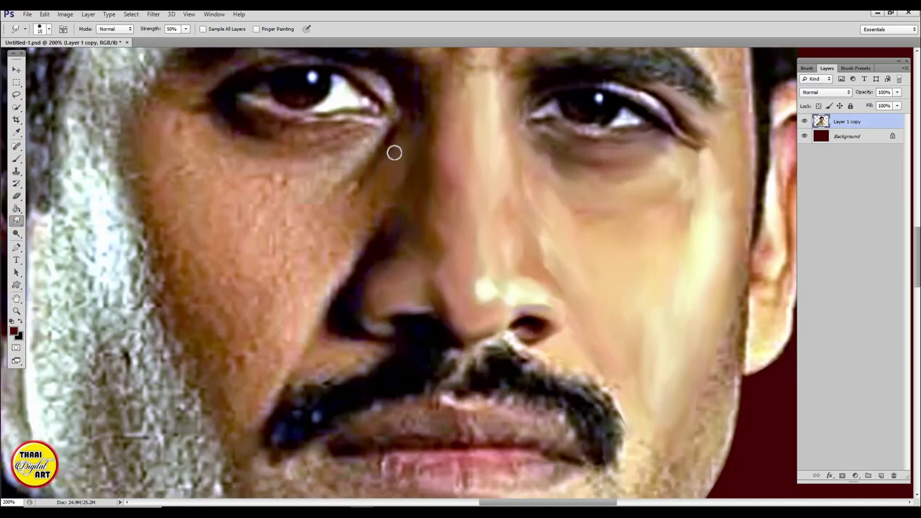
{"action": "key", "text": "bracketright"}
{"action": "key", "text": "bracketright"}
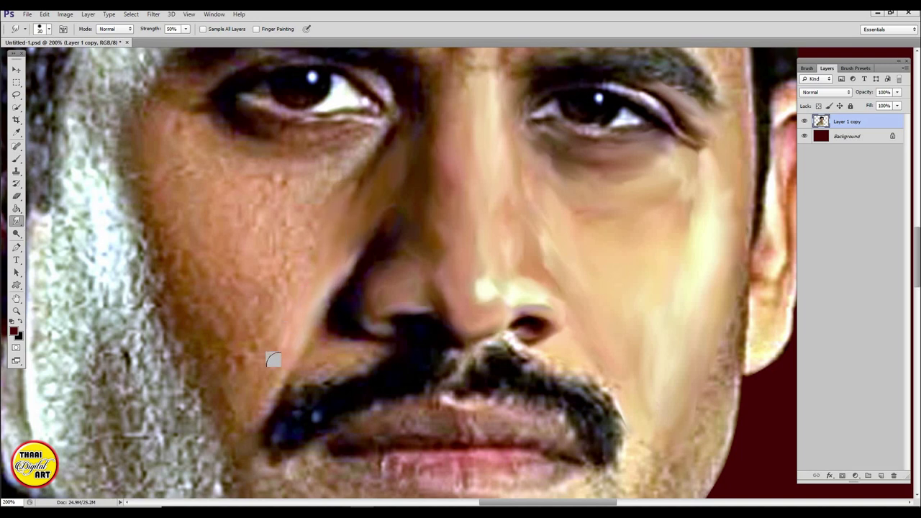
{"action": "left_click_drag", "start_coordinate": [269, 359], "coordinate": [248, 424]}
{"action": "key", "text": "bracketright"}
{"action": "left_click_drag", "start_coordinate": [272, 318], "coordinate": [220, 366]}
{"action": "left_click_drag", "start_coordinate": [268, 295], "coordinate": [311, 259]}
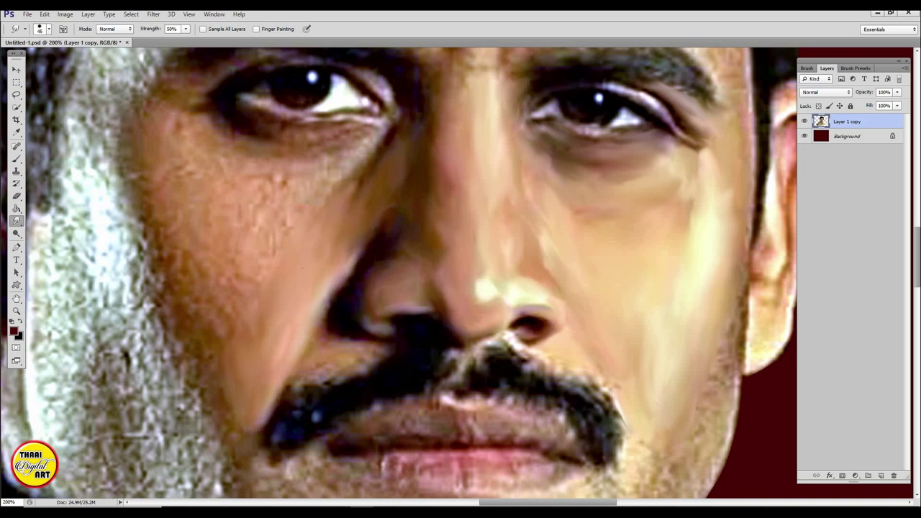
{"action": "mouse_move", "coordinate": [198, 309]}
{"action": "left_mouse_down"}
{"action": "mouse_move", "coordinate": [181, 260]}
{"action": "mouse_move", "coordinate": [263, 183]}
{"action": "mouse_move", "coordinate": [155, 230]}
{"action": "mouse_move", "coordinate": [224, 290]}
{"action": "left_mouse_up"}
Step: At 300% zoom, blend the nose shadow into the mustache's upper edge
{"action": "key", "text": "ctrl+plus"}
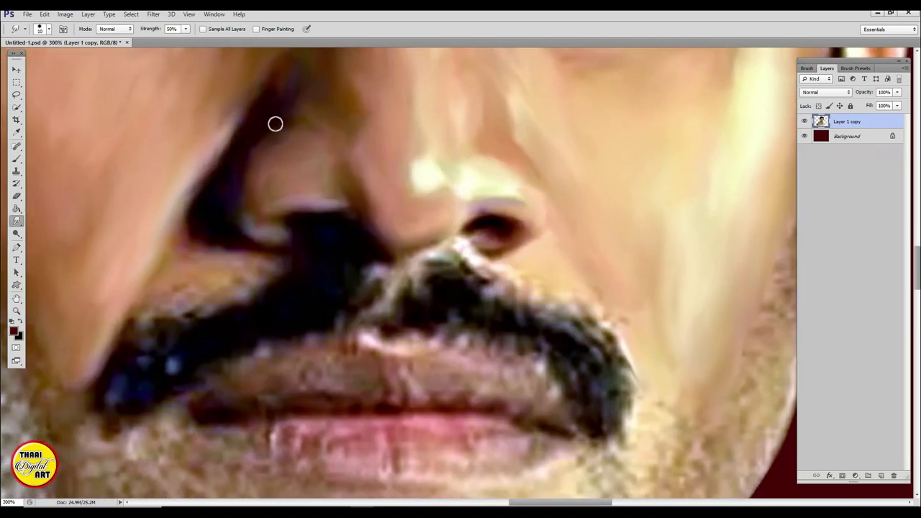
{"action": "key", "text": "ctrl+minus"}
{"action": "key", "text": "ctrl+plus"}
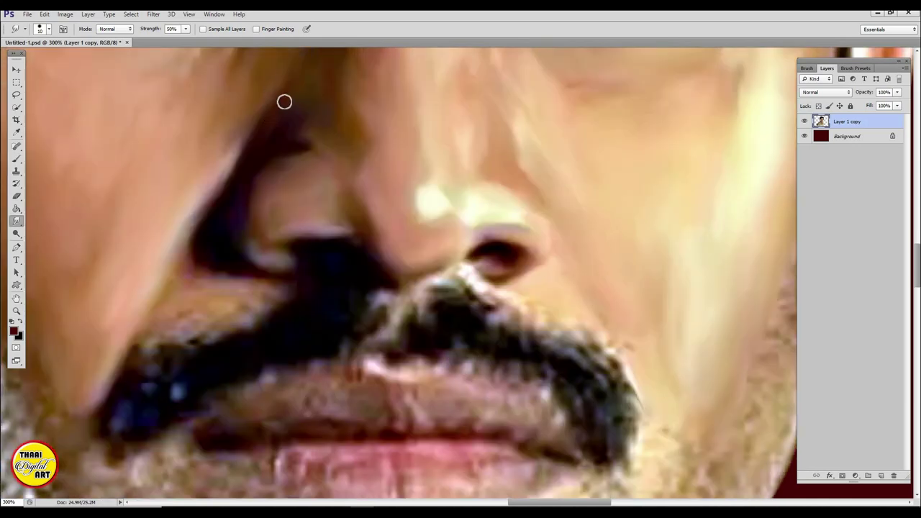
{"action": "scroll", "coordinate": [284, 101], "scroll_direction": "down", "scroll_amount": 2}
{"action": "mouse_move", "coordinate": [208, 201]}
{"action": "left_mouse_down"}
{"action": "mouse_move", "coordinate": [237, 220]}
{"action": "mouse_move", "coordinate": [220, 272]}
{"action": "left_mouse_up"}
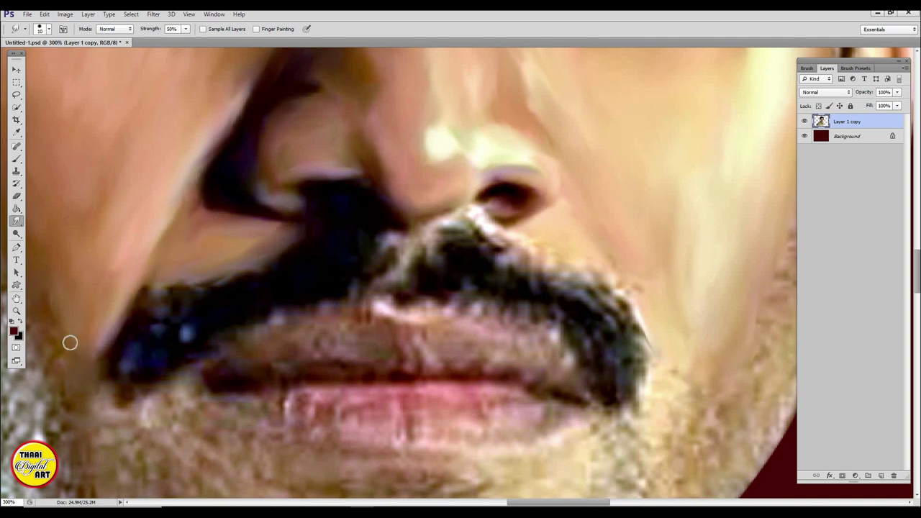
{"action": "scroll", "coordinate": [130, 317], "scroll_direction": "right", "scroll_amount": 2}
{"action": "scroll", "coordinate": [181, 272], "scroll_direction": "right", "scroll_amount": 2}
{"action": "scroll", "coordinate": [183, 268], "scroll_direction": "right", "scroll_amount": 3}
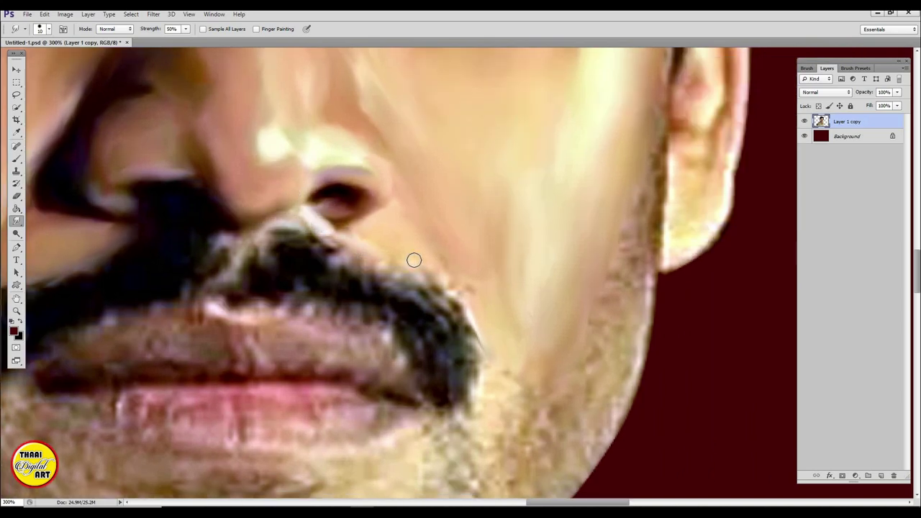
{"action": "scroll", "coordinate": [401, 331], "scroll_direction": "left", "scroll_amount": 5}
{"action": "scroll", "coordinate": [400, 330], "scroll_direction": "up", "scroll_amount": 4}
{"action": "scroll", "coordinate": [393, 302], "scroll_direction": "up", "scroll_amount": 3}
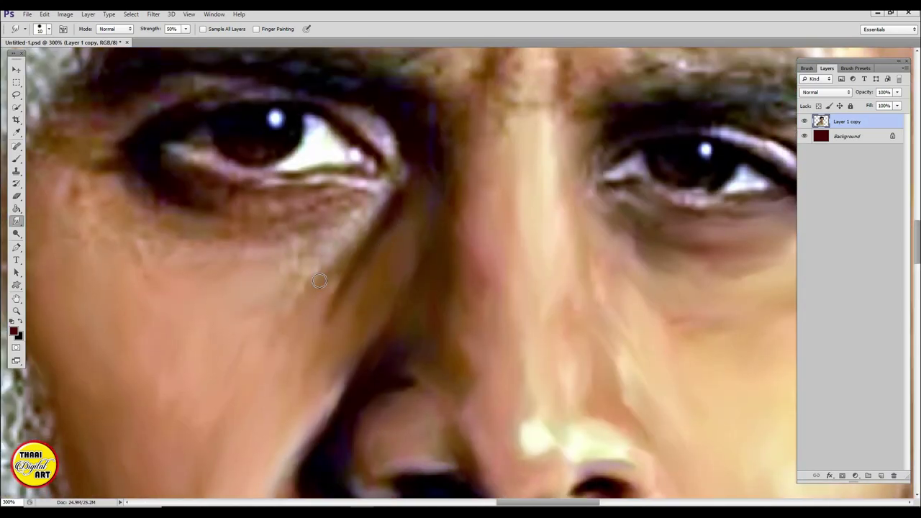
Step: With a size 20 brush, smudge the under-eye wrinkles, inner corner and lower eyelid shading
{"action": "left_click_drag", "start_coordinate": [350, 195], "coordinate": [235, 240]}
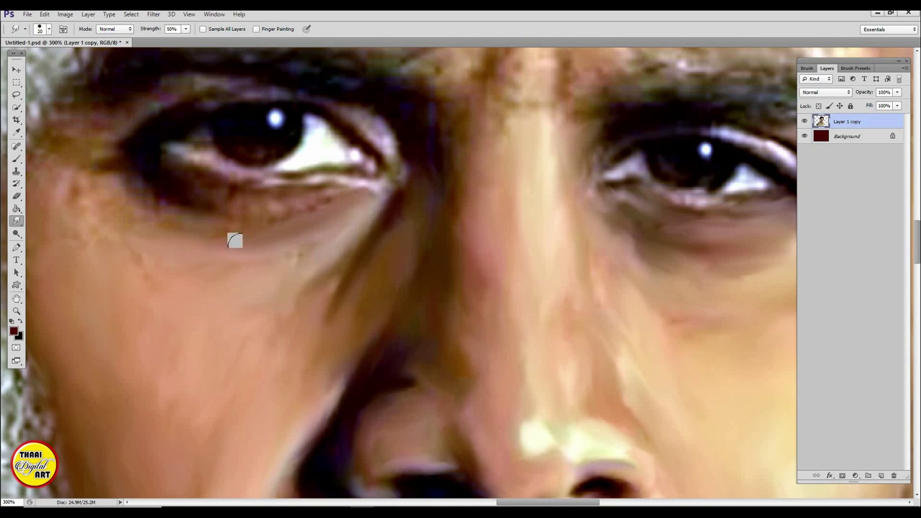
{"action": "key", "text": "bracketright"}
{"action": "mouse_move", "coordinate": [328, 202]}
{"action": "left_mouse_down"}
{"action": "mouse_move", "coordinate": [252, 189]}
{"action": "mouse_move", "coordinate": [378, 180]}
{"action": "mouse_move", "coordinate": [339, 108]}
{"action": "mouse_move", "coordinate": [345, 127]}
{"action": "mouse_move", "coordinate": [323, 154]}
{"action": "mouse_move", "coordinate": [202, 142]}
{"action": "mouse_move", "coordinate": [216, 169]}
{"action": "mouse_move", "coordinate": [292, 134]}
{"action": "left_mouse_up"}
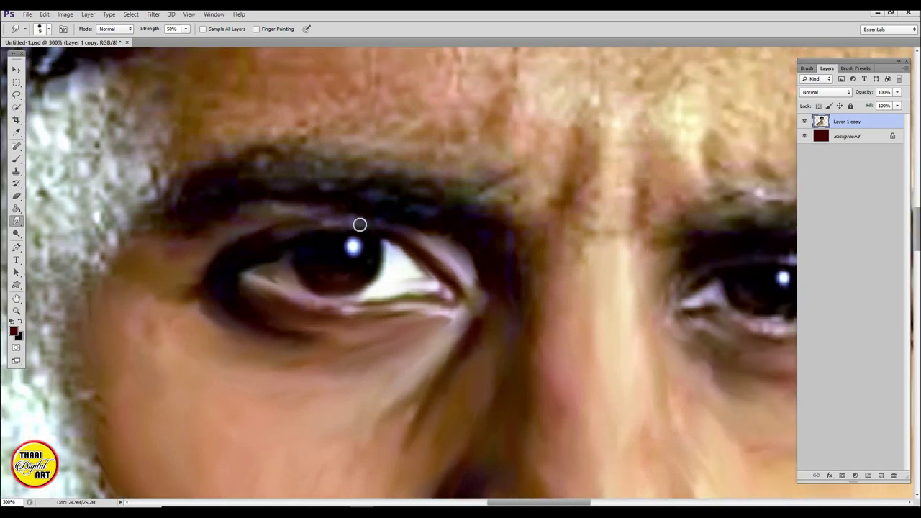
{"action": "left_click_drag", "start_coordinate": [269, 215], "coordinate": [206, 258]}
{"action": "left_click_drag", "start_coordinate": [438, 301], "coordinate": [396, 252]}
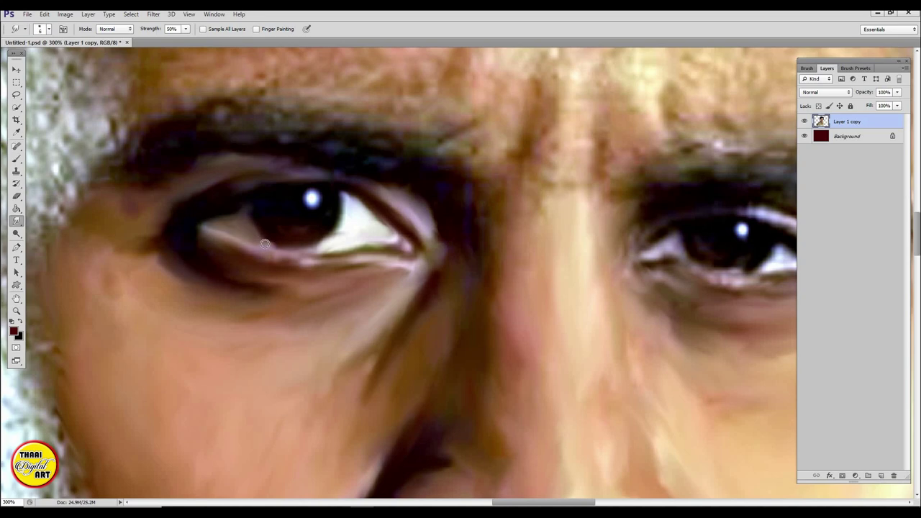
{"action": "left_click_drag", "start_coordinate": [281, 274], "coordinate": [374, 256]}
{"action": "left_click_drag", "start_coordinate": [465, 298], "coordinate": [134, 277]}
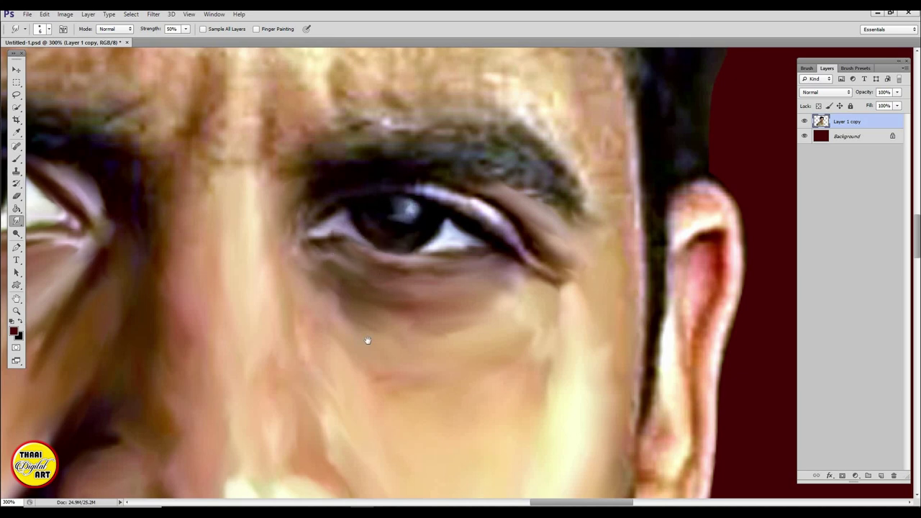
Step: Smear the right eye's upper-lid highlight and blend the skin around its outer corner
{"action": "mouse_move", "coordinate": [366, 340]}
{"action": "left_mouse_down"}
{"action": "mouse_move", "coordinate": [428, 293]}
{"action": "mouse_move", "coordinate": [510, 330]}
{"action": "mouse_move", "coordinate": [221, 367]}
{"action": "left_mouse_up"}
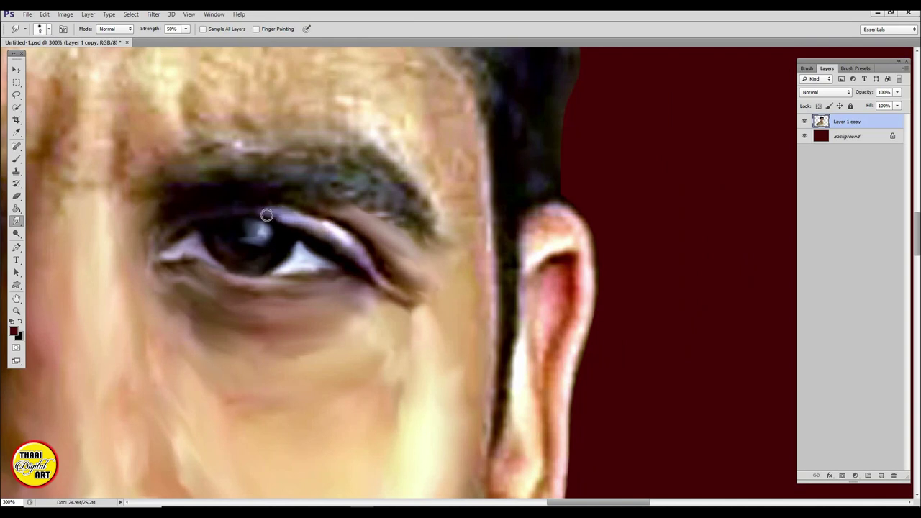
{"action": "left_click_drag", "start_coordinate": [267, 215], "coordinate": [374, 268]}
{"action": "left_click_drag", "start_coordinate": [421, 307], "coordinate": [399, 249]}
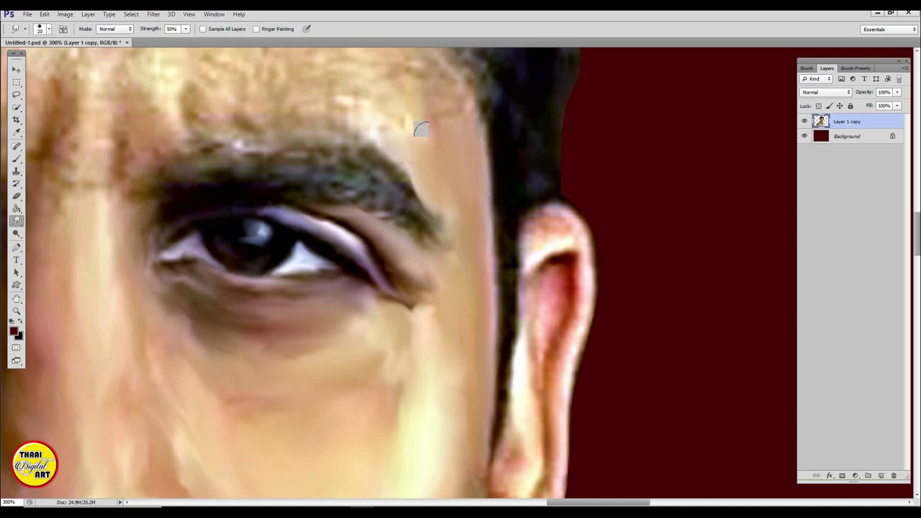
{"action": "scroll", "coordinate": [403, 165], "scroll_direction": "up", "scroll_amount": 3}
{"action": "scroll", "coordinate": [417, 215], "scroll_direction": "up", "scroll_amount": 3}
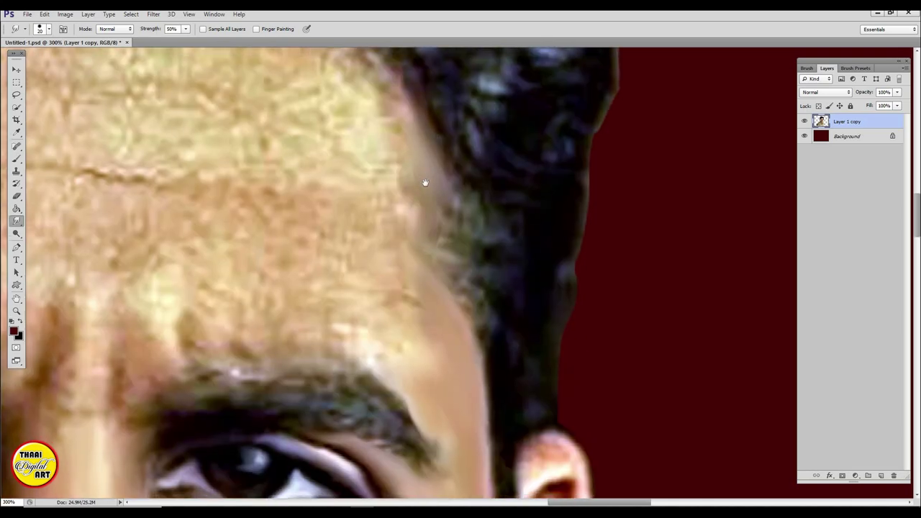
{"action": "scroll", "coordinate": [360, 172], "scroll_direction": "down", "scroll_amount": 4}
{"action": "scroll", "coordinate": [324, 165], "scroll_direction": "left", "scroll_amount": 5}
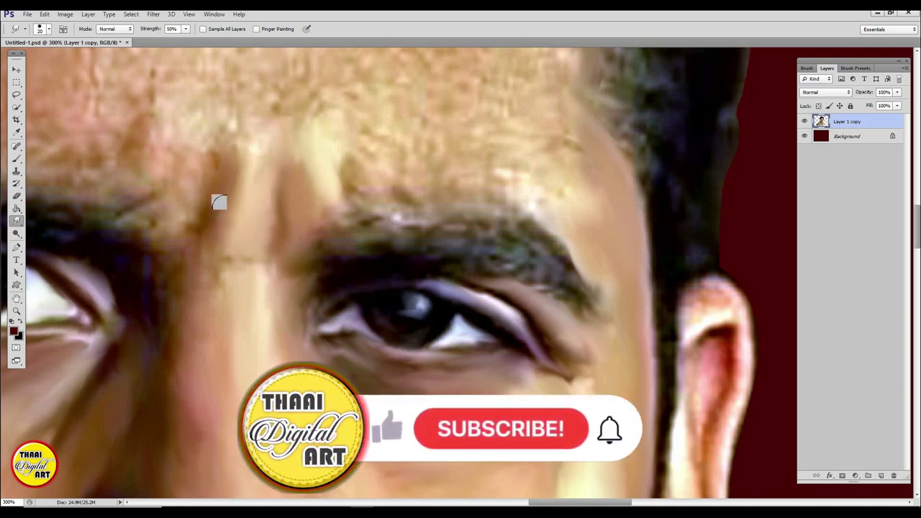
{"action": "scroll", "coordinate": [291, 241], "scroll_direction": "left", "scroll_amount": 3}
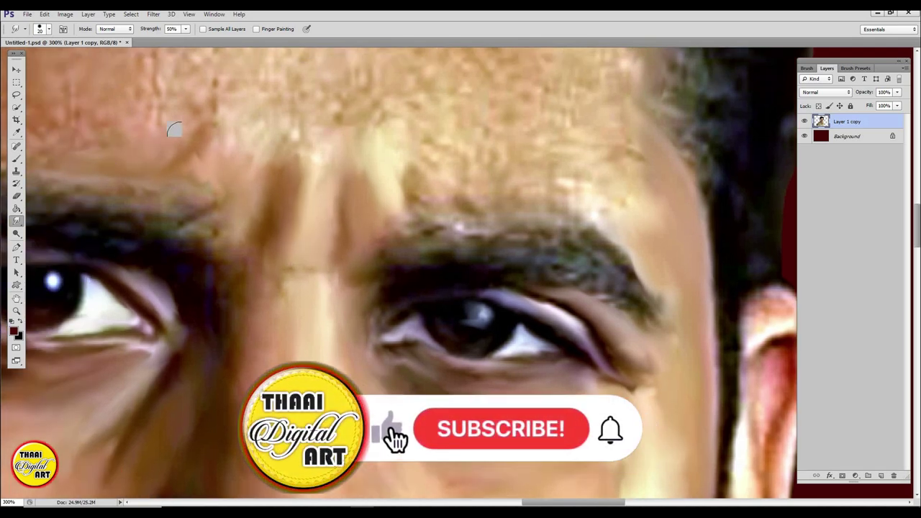
{"action": "scroll", "coordinate": [243, 192], "scroll_direction": "down", "scroll_amount": 3}
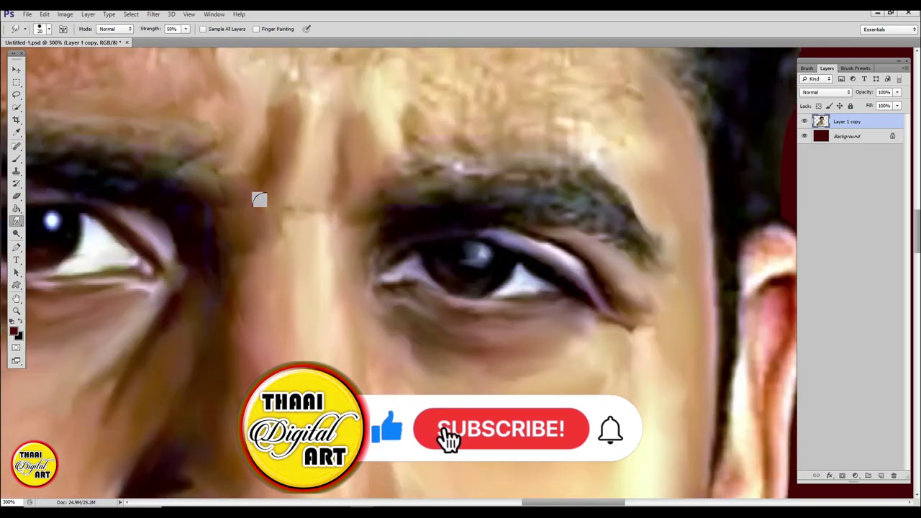
Step: Zoom to 400% and soften the forehead wrinkle and left forehead skin texture
{"action": "key", "text": "ctrl+plus"}
{"action": "scroll", "coordinate": [195, 169], "scroll_direction": "up", "scroll_amount": 2}
{"action": "scroll", "coordinate": [218, 243], "scroll_direction": "left", "scroll_amount": 2}
{"action": "scroll", "coordinate": [218, 244], "scroll_direction": "up", "scroll_amount": 2}
{"action": "scroll", "coordinate": [185, 185], "scroll_direction": "right", "scroll_amount": 3}
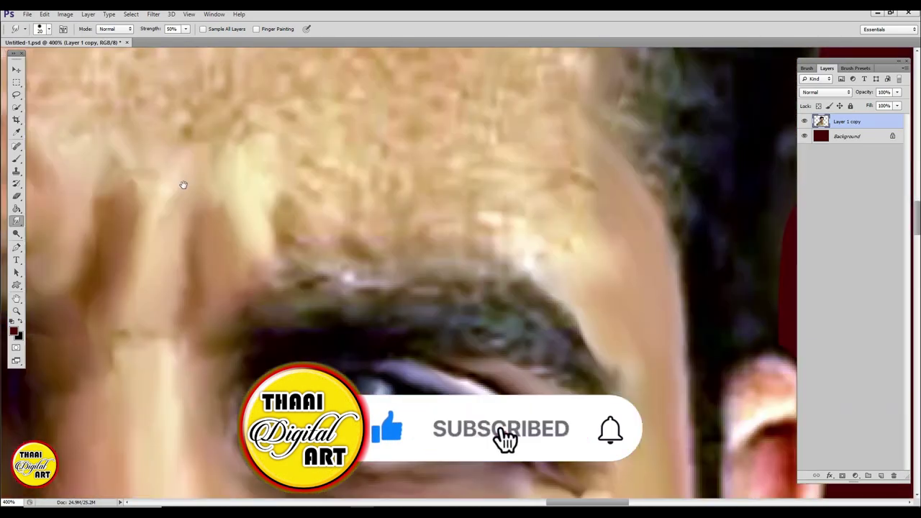
{"action": "scroll", "coordinate": [216, 180], "scroll_direction": "right", "scroll_amount": 1}
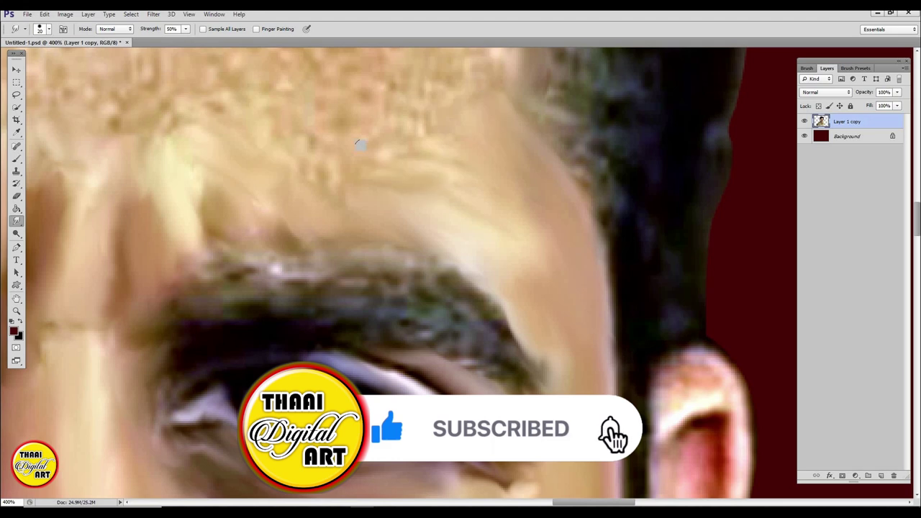
{"action": "key", "text": "ctrl+plus"}
{"action": "left_click_drag", "start_coordinate": [417, 220], "coordinate": [36, 222]}
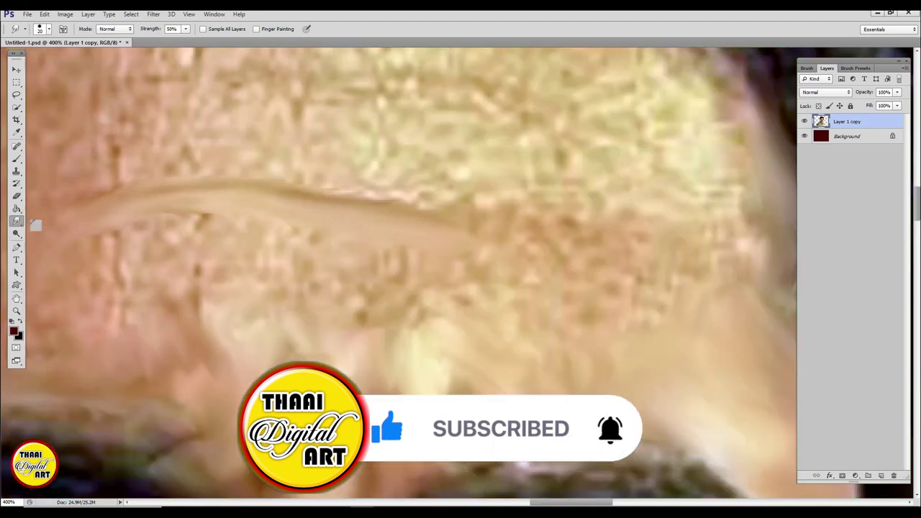
{"action": "scroll", "coordinate": [187, 216], "scroll_direction": "down", "scroll_amount": 1}
{"action": "scroll", "coordinate": [187, 216], "scroll_direction": "left", "scroll_amount": 2}
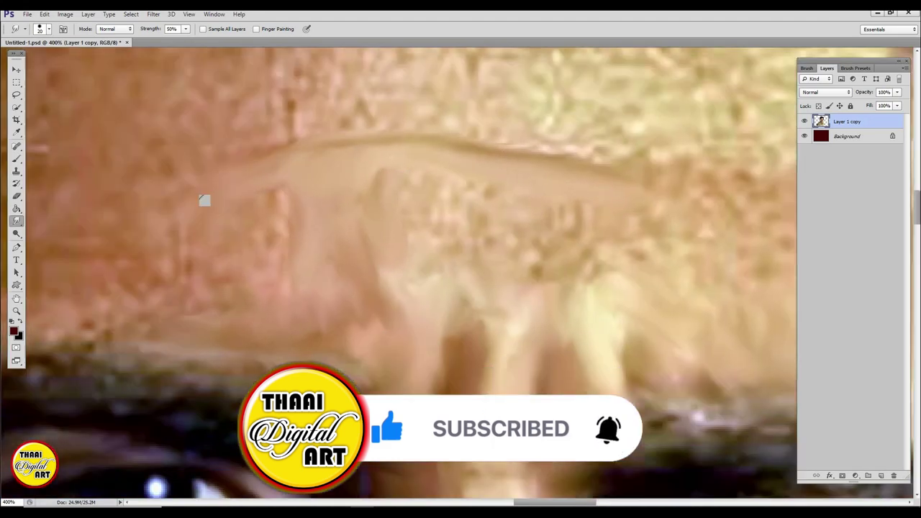
{"action": "mouse_move", "coordinate": [198, 267]}
{"action": "left_mouse_down"}
{"action": "mouse_move", "coordinate": [190, 233]}
{"action": "mouse_move", "coordinate": [62, 319]}
{"action": "mouse_move", "coordinate": [71, 242]}
{"action": "mouse_move", "coordinate": [207, 147]}
{"action": "left_mouse_up"}
Step: Blend the crease band, temple and hairline, smoothing the forehead into horizontal streaks
{"action": "scroll", "coordinate": [206, 147], "scroll_direction": "up", "scroll_amount": 3}
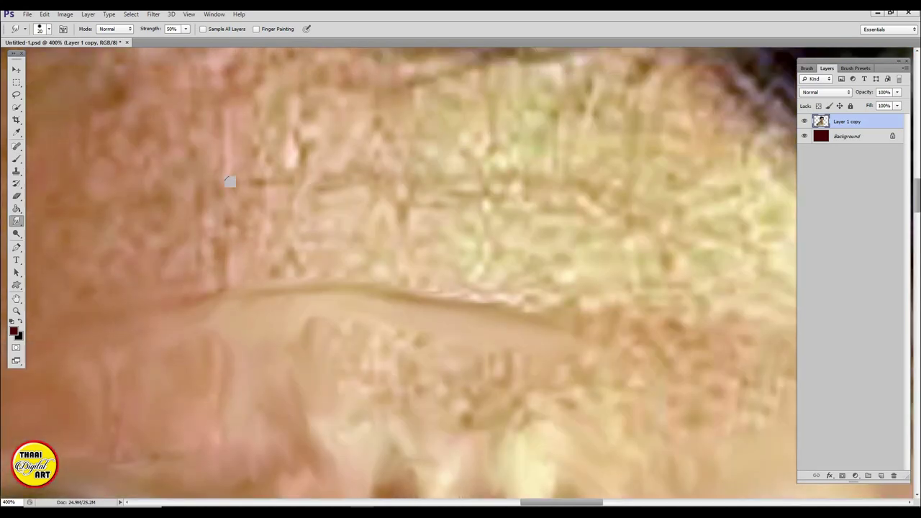
{"action": "mouse_move", "coordinate": [227, 181]}
{"action": "left_mouse_down"}
{"action": "mouse_move", "coordinate": [462, 211]}
{"action": "mouse_move", "coordinate": [380, 267]}
{"action": "mouse_move", "coordinate": [467, 249]}
{"action": "left_mouse_up"}
{"action": "scroll", "coordinate": [431, 215], "scroll_direction": "left", "scroll_amount": 3}
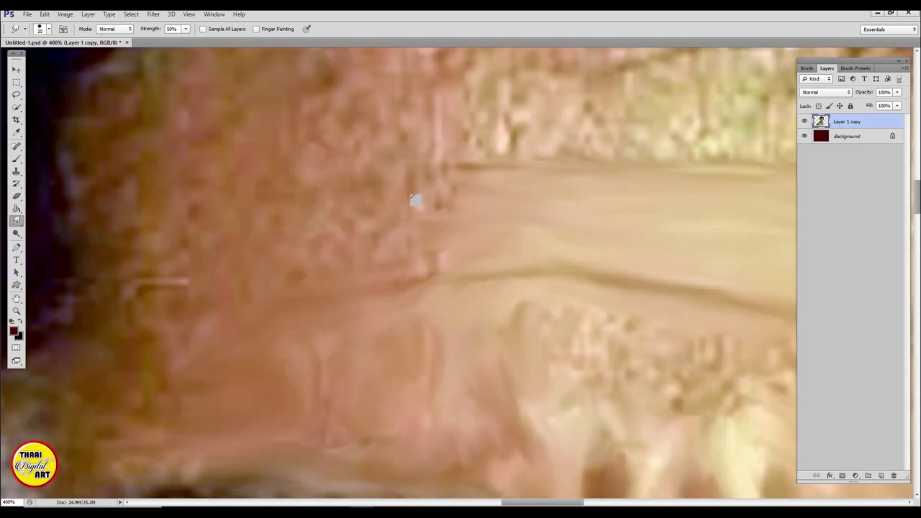
{"action": "mouse_move", "coordinate": [397, 257]}
{"action": "left_mouse_down"}
{"action": "mouse_move", "coordinate": [259, 220]}
{"action": "mouse_move", "coordinate": [337, 243]}
{"action": "left_mouse_up"}
{"action": "scroll", "coordinate": [542, 242], "scroll_direction": "down", "scroll_amount": 3}
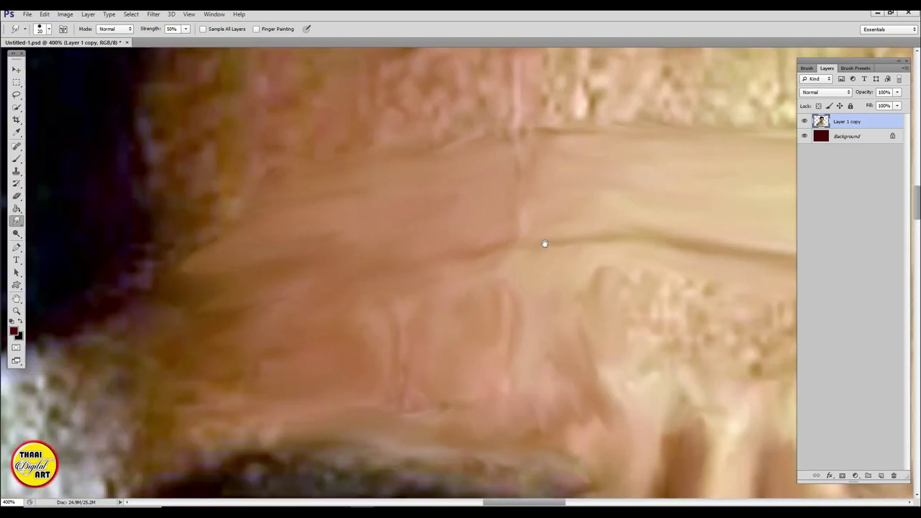
{"action": "scroll", "coordinate": [329, 328], "scroll_direction": "left", "scroll_amount": 3}
{"action": "mouse_move", "coordinate": [329, 328]}
{"action": "left_mouse_down"}
{"action": "mouse_move", "coordinate": [437, 360]}
{"action": "mouse_move", "coordinate": [398, 351]}
{"action": "mouse_move", "coordinate": [453, 237]}
{"action": "mouse_move", "coordinate": [242, 312]}
{"action": "mouse_move", "coordinate": [314, 371]}
{"action": "left_mouse_up"}
{"action": "scroll", "coordinate": [314, 371], "scroll_direction": "up", "scroll_amount": 3}
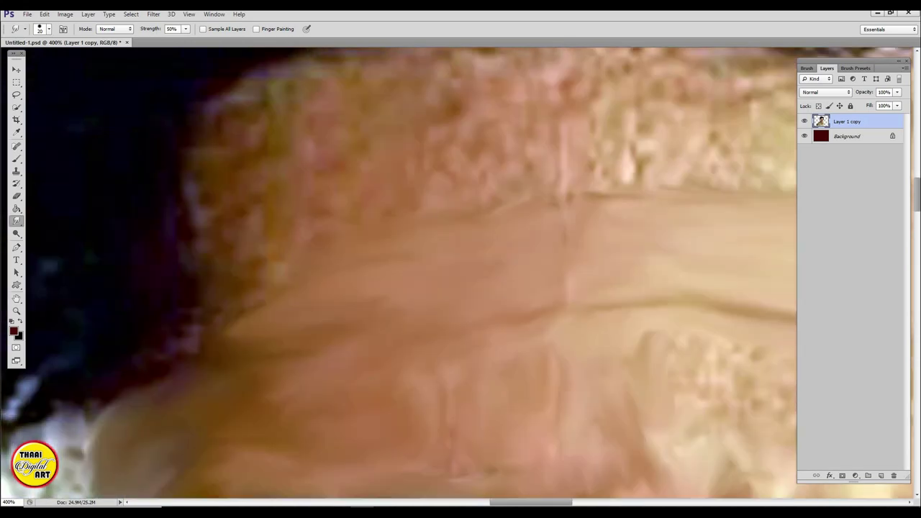
{"action": "scroll", "coordinate": [314, 371], "scroll_direction": "right", "scroll_amount": 2}
{"action": "mouse_move", "coordinate": [475, 142]}
{"action": "left_mouse_down"}
{"action": "mouse_move", "coordinate": [347, 179]}
{"action": "mouse_move", "coordinate": [410, 189]}
{"action": "mouse_move", "coordinate": [164, 153]}
{"action": "mouse_move", "coordinate": [207, 91]}
{"action": "mouse_move", "coordinate": [304, 148]}
{"action": "mouse_move", "coordinate": [253, 196]}
{"action": "mouse_move", "coordinate": [170, 304]}
{"action": "mouse_move", "coordinate": [160, 271]}
{"action": "mouse_move", "coordinate": [214, 99]}
{"action": "mouse_move", "coordinate": [194, 303]}
{"action": "left_mouse_up"}
{"action": "scroll", "coordinate": [193, 304], "scroll_direction": "down", "scroll_amount": 2}
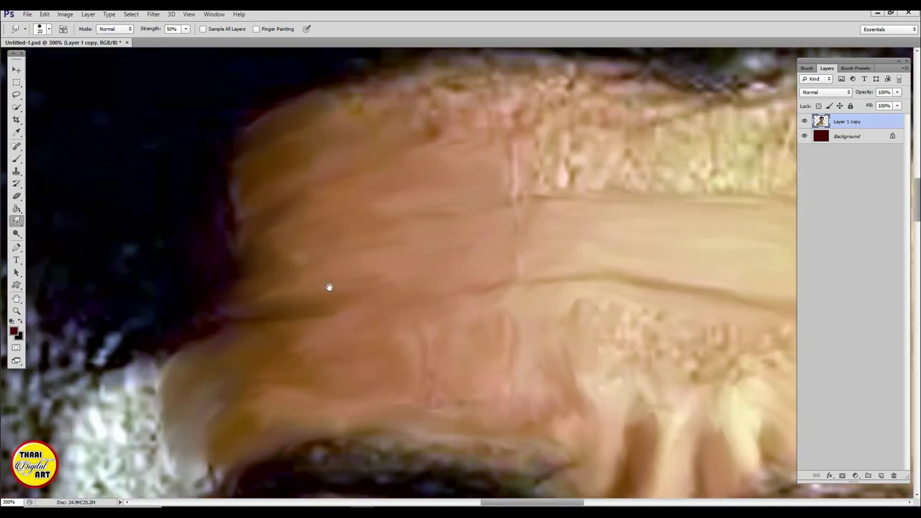
{"action": "scroll", "coordinate": [276, 327], "scroll_direction": "up", "scroll_amount": 1}
{"action": "mouse_move", "coordinate": [293, 277]}
{"action": "left_mouse_down"}
{"action": "mouse_move", "coordinate": [495, 272]}
{"action": "mouse_move", "coordinate": [273, 292]}
{"action": "mouse_move", "coordinate": [310, 226]}
{"action": "mouse_move", "coordinate": [346, 255]}
{"action": "left_mouse_up"}
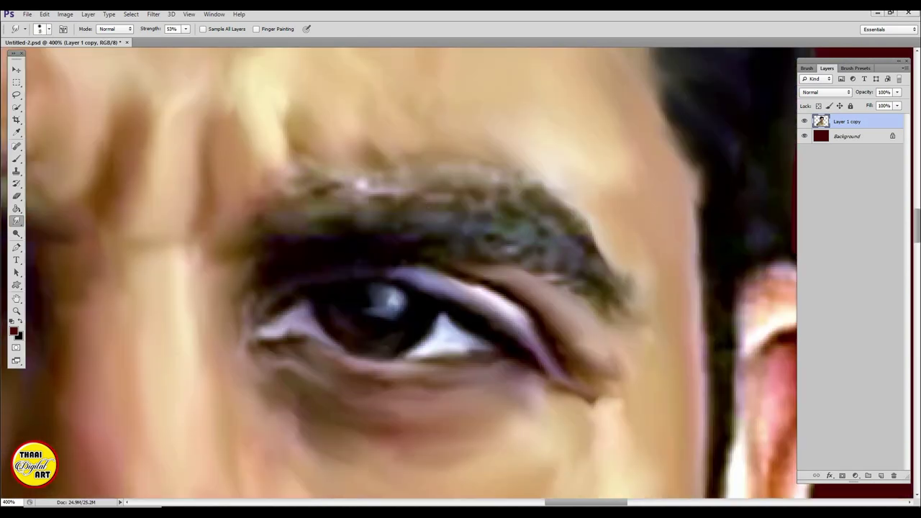
Step: At 85% smudge strength, streak the eyebrow hairs out past its tail
{"action": "left_click", "coordinate": [179, 31]}
{"action": "type", "text": "85"}
{"action": "mouse_move", "coordinate": [318, 215]}
{"action": "left_mouse_down"}
{"action": "mouse_move", "coordinate": [382, 195]}
{"action": "mouse_move", "coordinate": [569, 210]}
{"action": "mouse_move", "coordinate": [633, 338]}
{"action": "left_mouse_up"}
{"action": "mouse_move", "coordinate": [533, 277]}
{"action": "left_mouse_down"}
{"action": "mouse_move", "coordinate": [523, 275]}
{"action": "mouse_move", "coordinate": [510, 230]}
{"action": "left_mouse_up"}
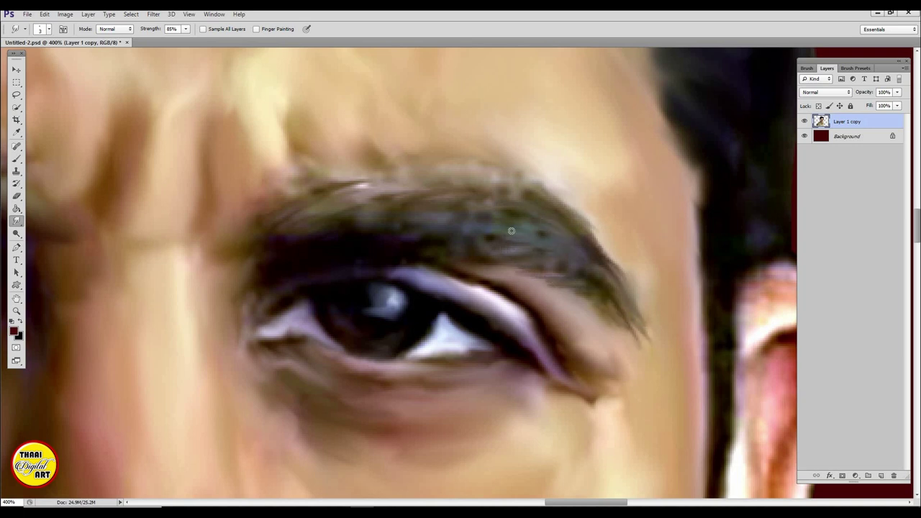
{"action": "mouse_move", "coordinate": [463, 206]}
{"action": "left_mouse_down"}
{"action": "mouse_move", "coordinate": [440, 232]}
{"action": "mouse_move", "coordinate": [360, 222]}
{"action": "mouse_move", "coordinate": [482, 201]}
{"action": "left_mouse_up"}
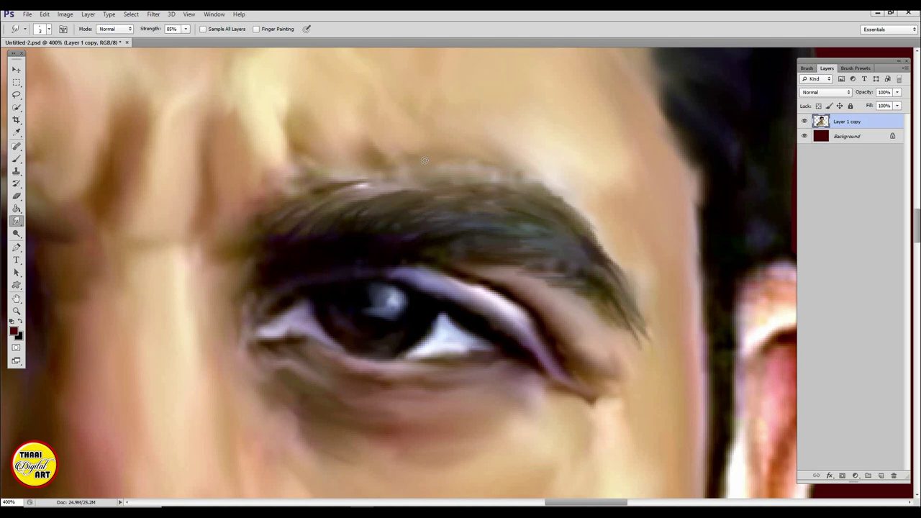
{"action": "key", "text": "bracketright"}
{"action": "left_click_drag", "start_coordinate": [568, 195], "coordinate": [507, 159]}
Step: Zoom out to 300%, move to the other eye, and set strength to 78%
{"action": "key", "text": "ctrl+minus"}
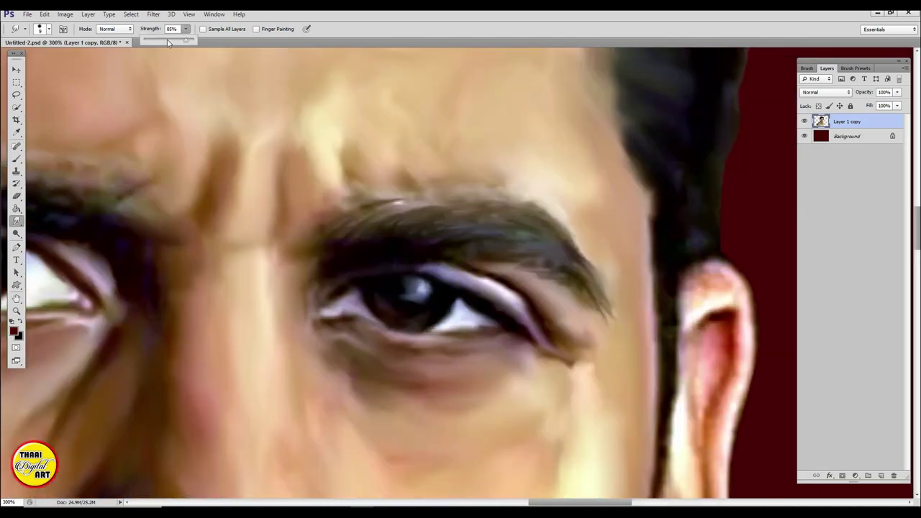
{"action": "key", "text": "4"}
{"action": "key", "text": "7"}
{"action": "left_click_drag", "start_coordinate": [382, 190], "coordinate": [447, 117]}
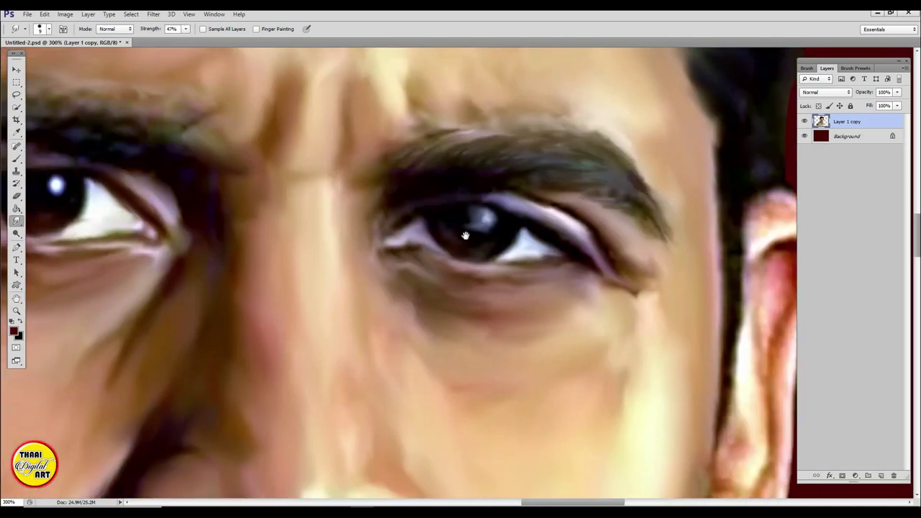
{"action": "left_click_drag", "start_coordinate": [465, 235], "coordinate": [725, 256]}
{"action": "key", "text": "7"}
{"action": "key", "text": "8"}
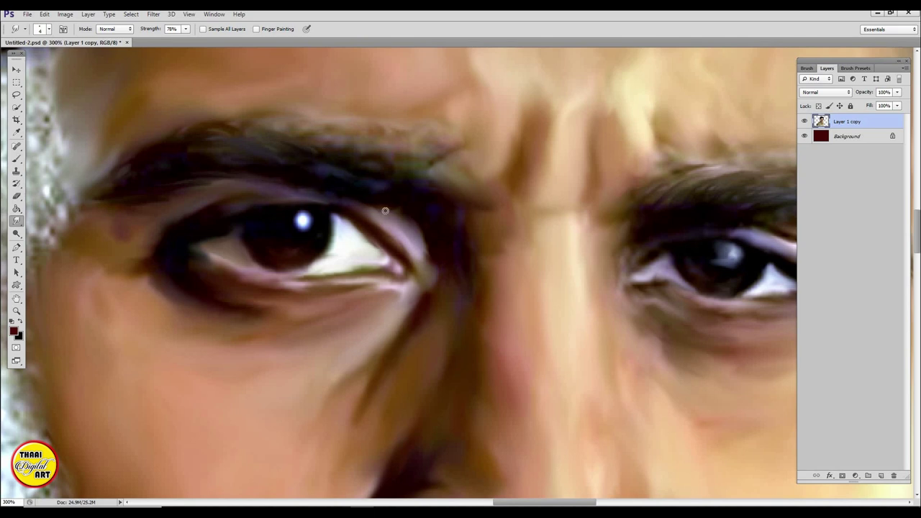
Step: At 51% strength, extend darker strokes toward the brow's end and review the whole face
{"action": "key", "text": "5"}
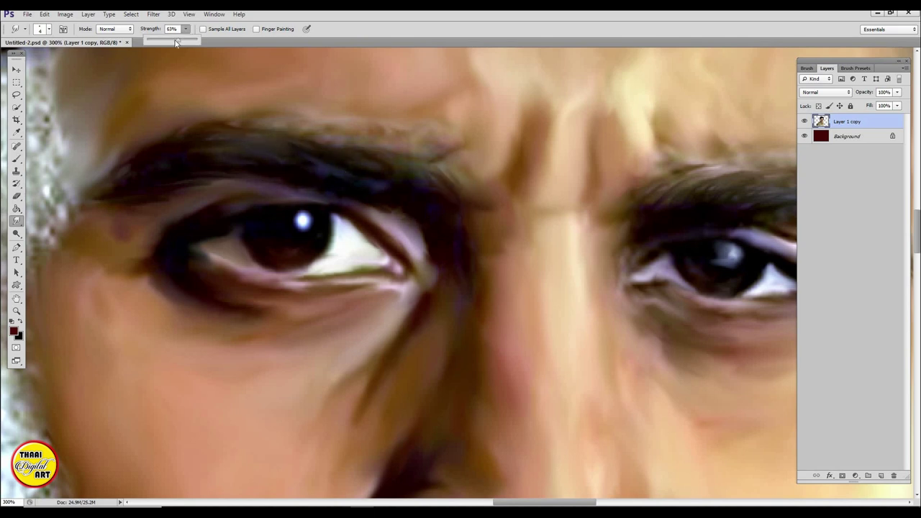
{"action": "key", "text": "1"}
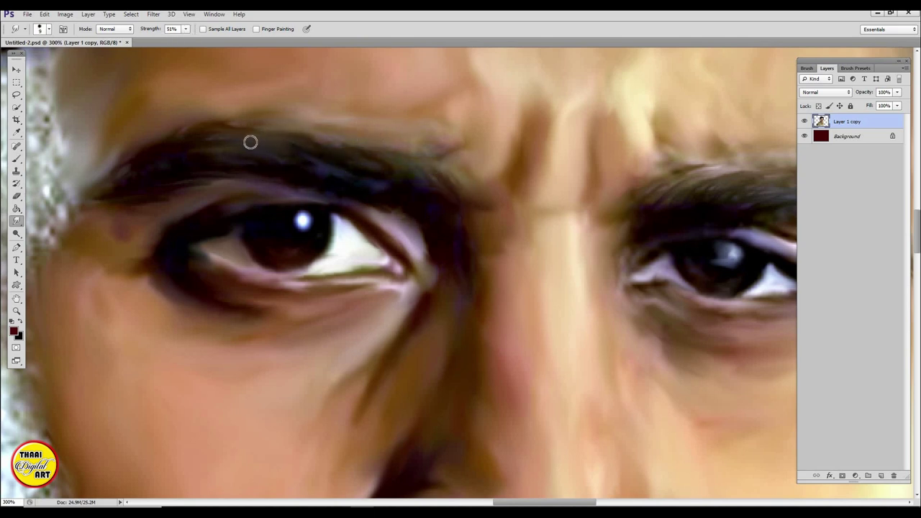
{"action": "left_click_drag", "start_coordinate": [250, 142], "coordinate": [412, 163]}
{"action": "left_click_drag", "start_coordinate": [74, 196], "coordinate": [501, 173]}
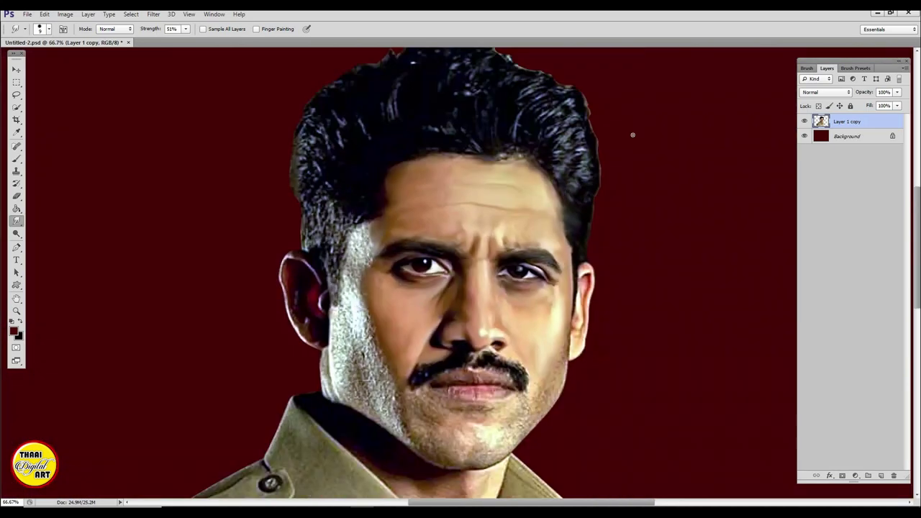
{"action": "left_click_drag", "start_coordinate": [481, 131], "coordinate": [440, 166]}
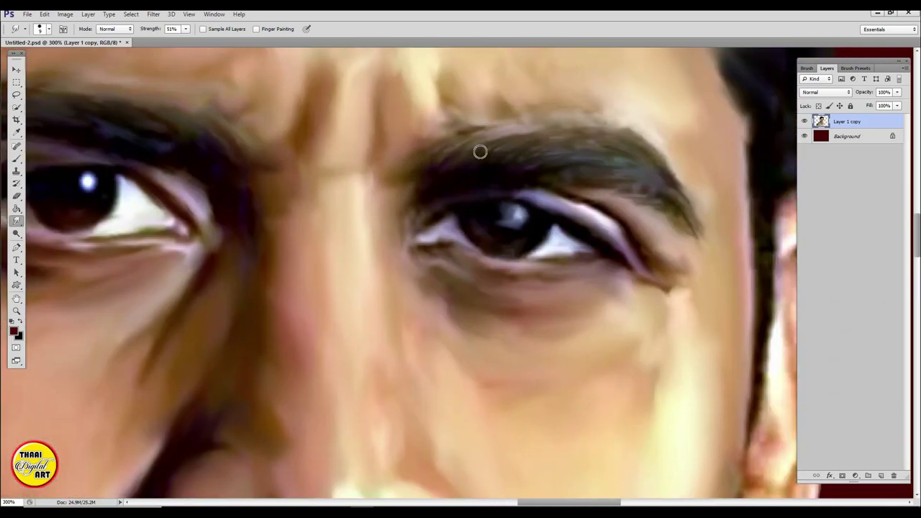
{"action": "mouse_move", "coordinate": [671, 227]}
{"action": "left_mouse_down"}
{"action": "mouse_move", "coordinate": [597, 187]}
{"action": "mouse_move", "coordinate": [357, 128]}
{"action": "left_mouse_up"}
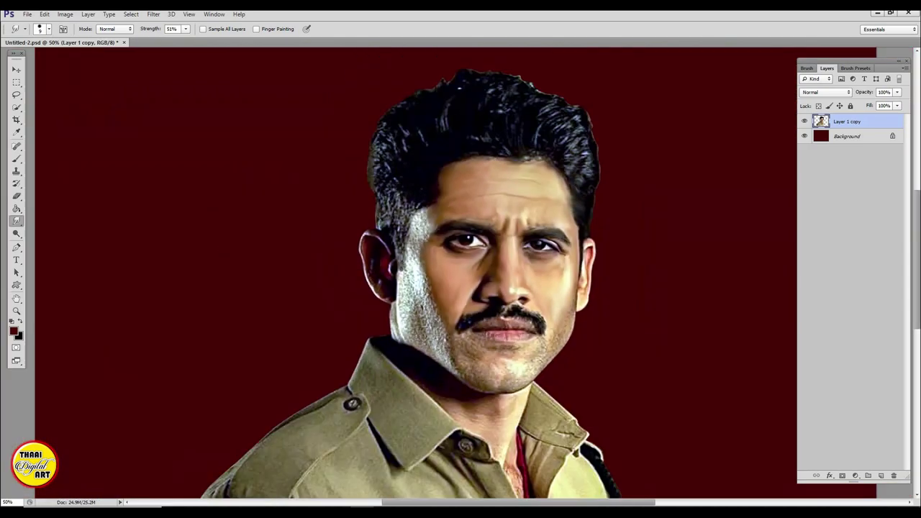
{"action": "left_click_drag", "start_coordinate": [537, 227], "coordinate": [368, 274]}
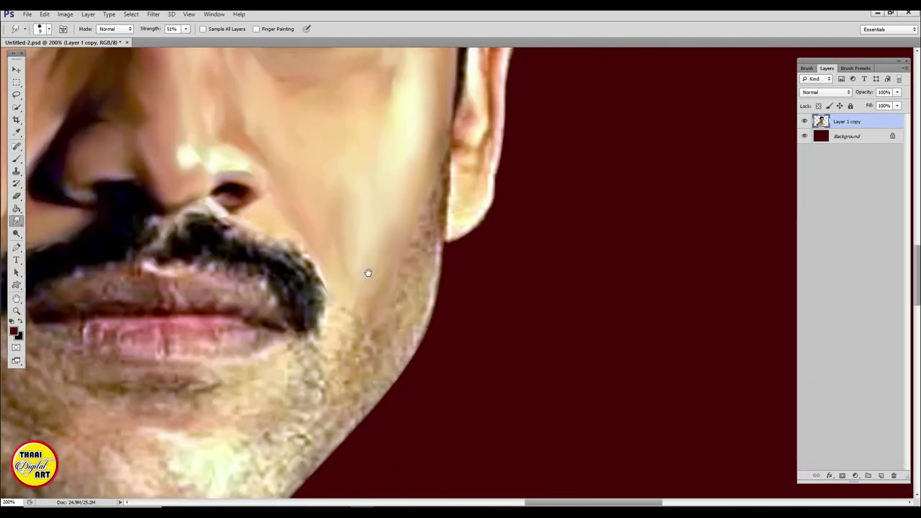
Step: Lower smudge strength to 48% and smooth the jawline and chin stubble
{"action": "left_click_drag", "start_coordinate": [185, 29], "coordinate": [185, 46]}
{"action": "left_click_drag", "start_coordinate": [435, 158], "coordinate": [404, 264]}
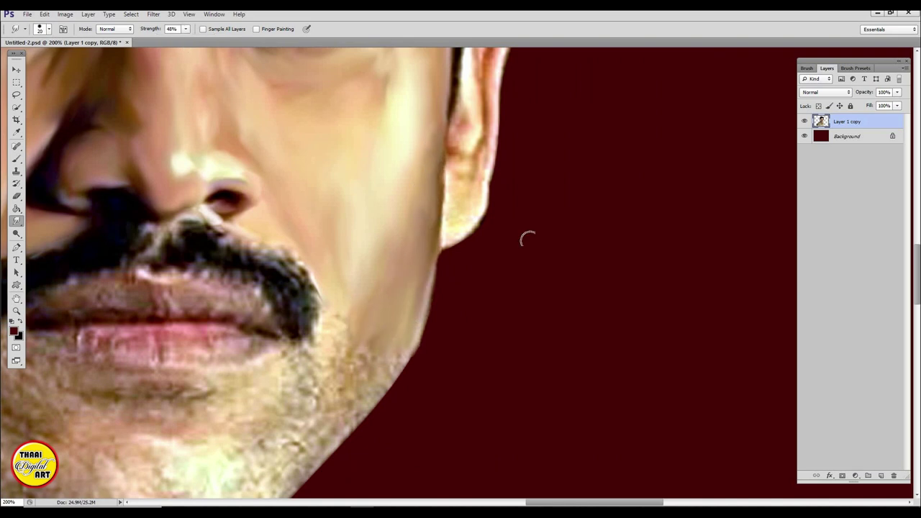
{"action": "left_click_drag", "start_coordinate": [330, 315], "coordinate": [405, 211]}
{"action": "mouse_move", "coordinate": [425, 269]}
{"action": "left_mouse_down"}
{"action": "mouse_move", "coordinate": [471, 266]}
{"action": "mouse_move", "coordinate": [415, 308]}
{"action": "left_mouse_up"}
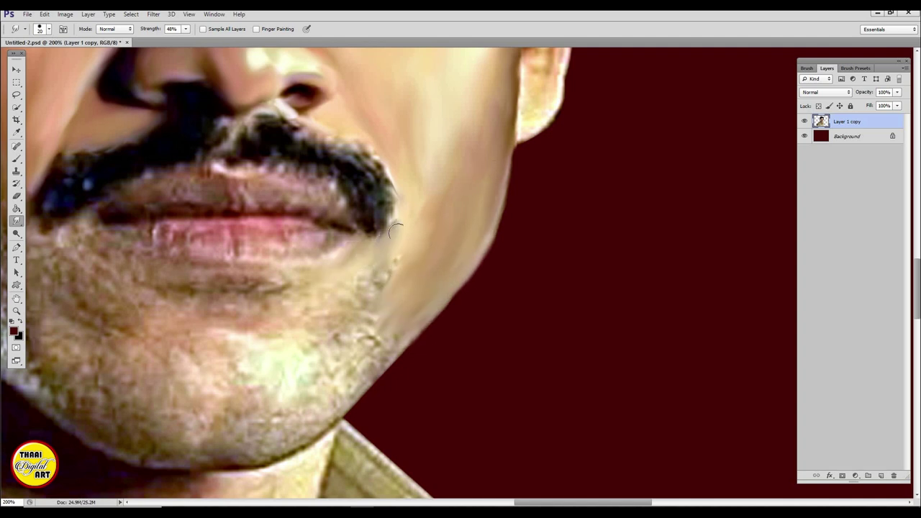
{"action": "mouse_move", "coordinate": [356, 340]}
{"action": "left_mouse_down"}
{"action": "mouse_move", "coordinate": [410, 239]}
{"action": "mouse_move", "coordinate": [395, 295]}
{"action": "left_mouse_up"}
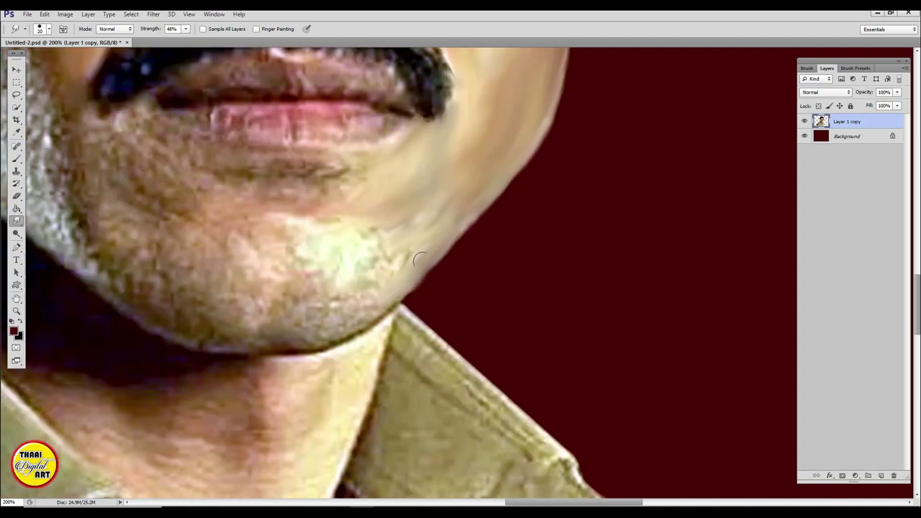
{"action": "left_click_drag", "start_coordinate": [425, 267], "coordinate": [360, 234]}
{"action": "left_click_drag", "start_coordinate": [388, 302], "coordinate": [280, 345]}
{"action": "left_click_drag", "start_coordinate": [360, 288], "coordinate": [330, 227]}
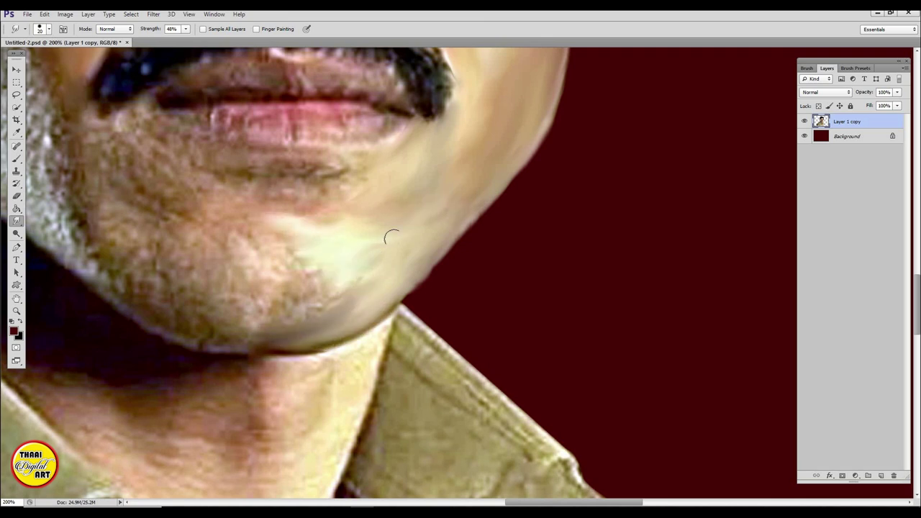
{"action": "left_click_drag", "start_coordinate": [270, 303], "coordinate": [261, 232]}
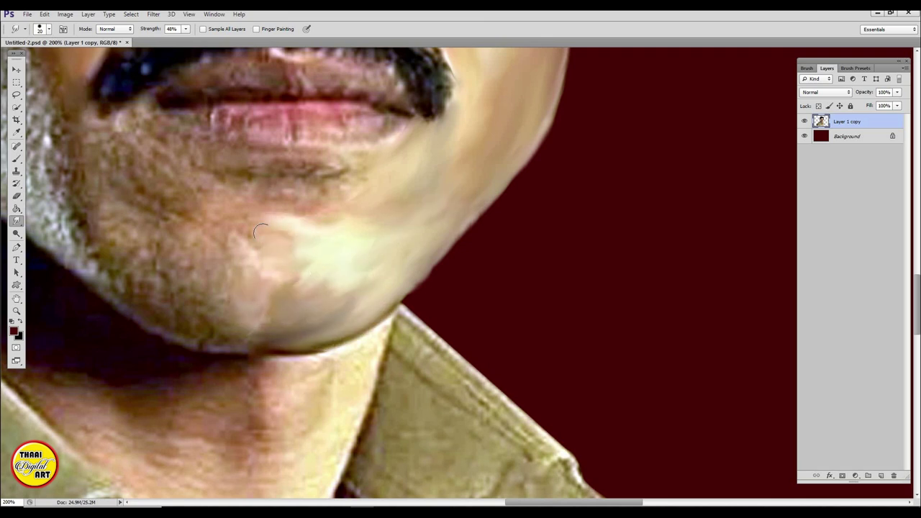
Step: Smooth the stubble under the lower lip and on the left chin and jaw
{"action": "left_click_drag", "start_coordinate": [363, 144], "coordinate": [535, 230]}
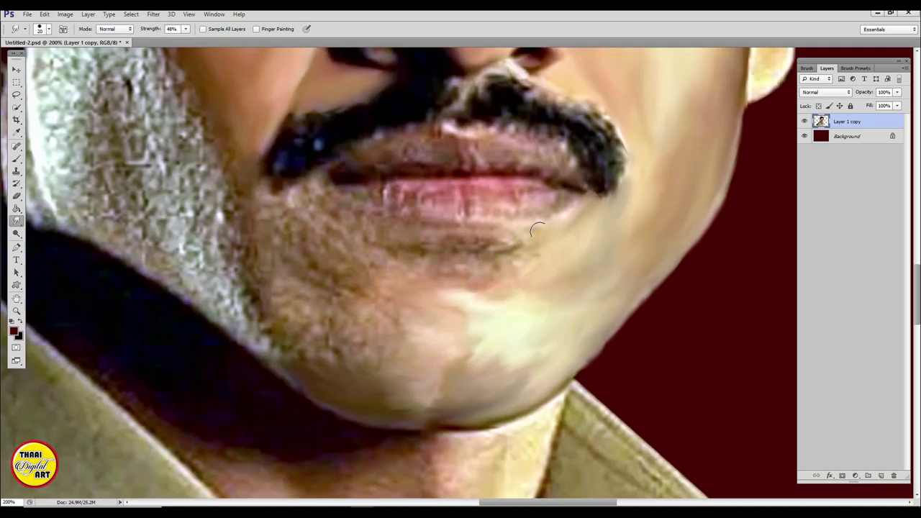
{"action": "mouse_move", "coordinate": [438, 251]}
{"action": "left_mouse_down"}
{"action": "mouse_move", "coordinate": [518, 245]}
{"action": "mouse_move", "coordinate": [388, 241]}
{"action": "left_mouse_up"}
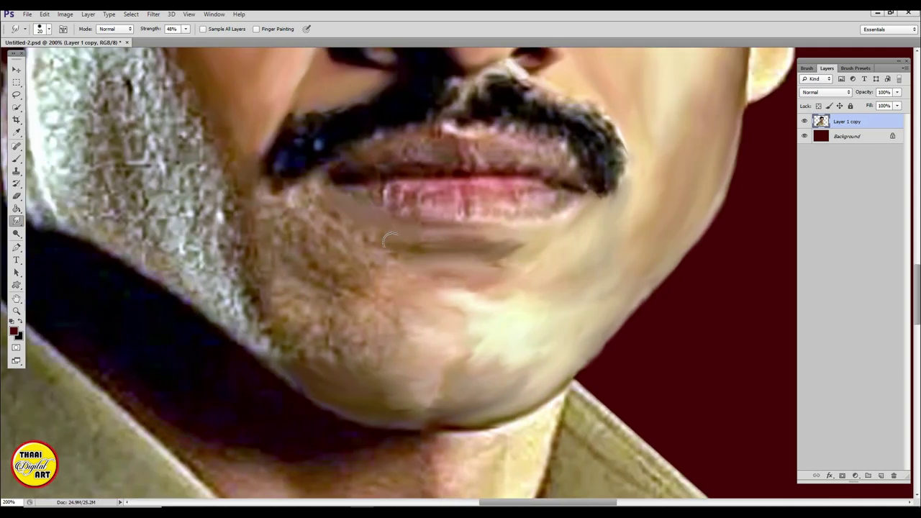
{"action": "mouse_move", "coordinate": [246, 247]}
{"action": "left_mouse_down"}
{"action": "mouse_move", "coordinate": [289, 302]}
{"action": "mouse_move", "coordinate": [307, 216]}
{"action": "mouse_move", "coordinate": [392, 317]}
{"action": "mouse_move", "coordinate": [389, 366]}
{"action": "mouse_move", "coordinate": [335, 302]}
{"action": "left_mouse_up"}
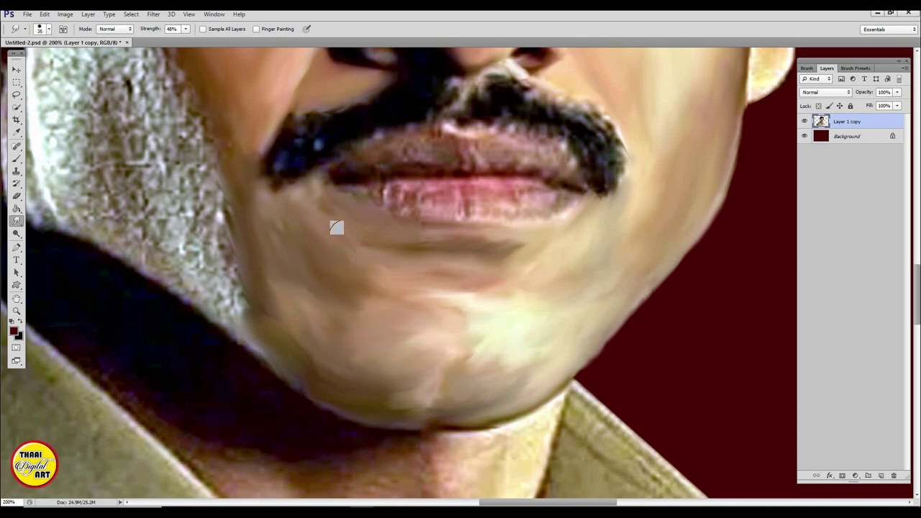
{"action": "left_click_drag", "start_coordinate": [395, 374], "coordinate": [438, 386]}
{"action": "left_click_drag", "start_coordinate": [463, 302], "coordinate": [531, 381]}
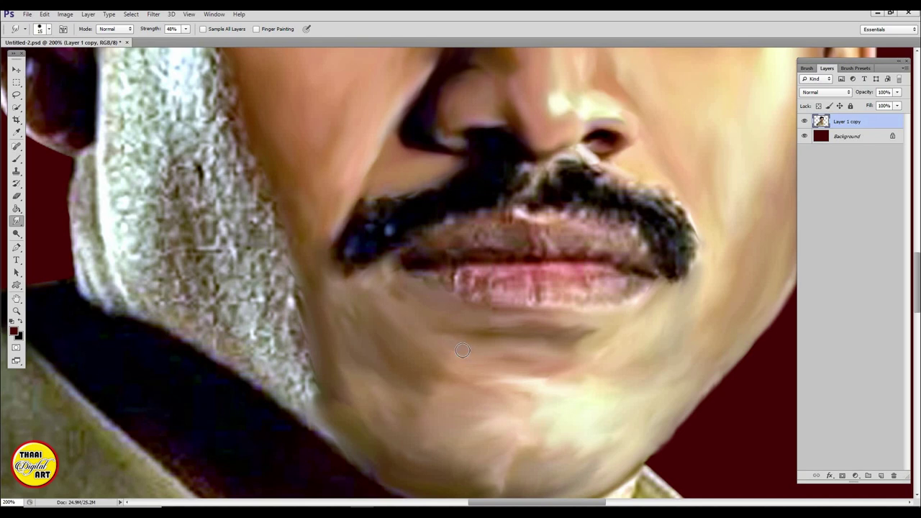
Step: Smudge the mustache edge above the lip and smooth the lower lip texture
{"action": "scroll", "coordinate": [364, 279], "scroll_direction": "right", "scroll_amount": 5}
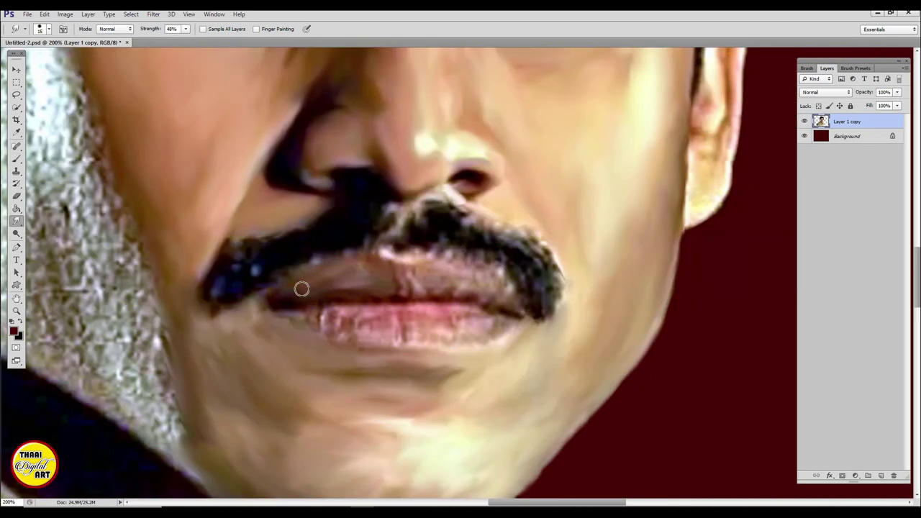
{"action": "left_click_drag", "start_coordinate": [424, 261], "coordinate": [507, 300]}
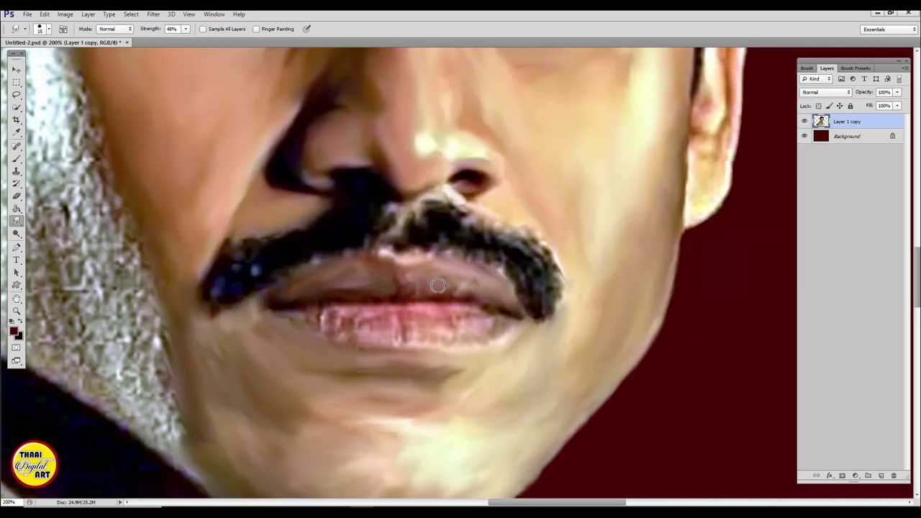
{"action": "left_click_drag", "start_coordinate": [478, 332], "coordinate": [438, 325]}
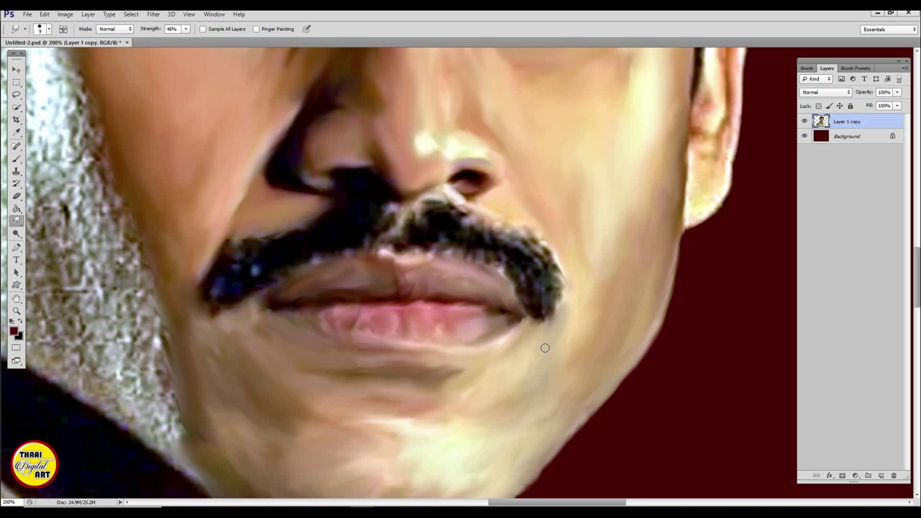
Step: Zoom in closer and blend the mustache's left side, centre and right edge into painted hair
{"action": "key", "text": "ctrl+plus"}
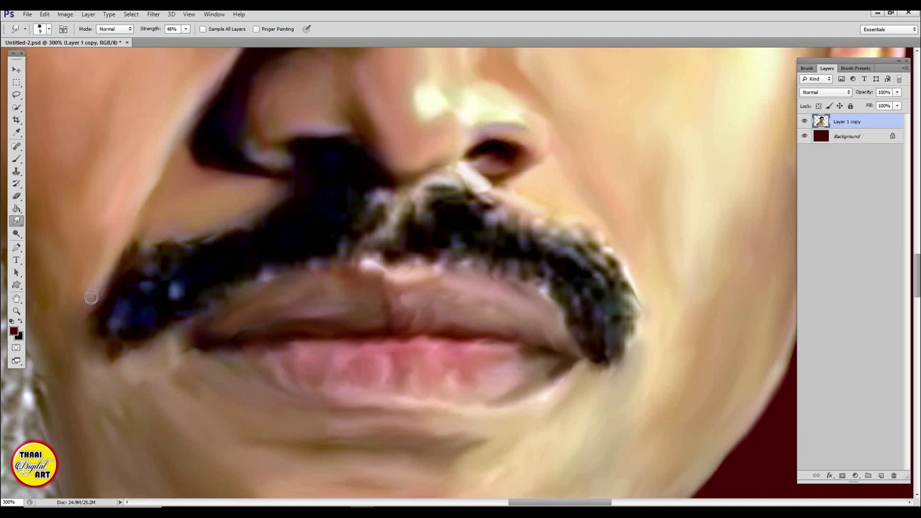
{"action": "mouse_move", "coordinate": [170, 244]}
{"action": "left_mouse_down"}
{"action": "mouse_move", "coordinate": [261, 212]}
{"action": "mouse_move", "coordinate": [106, 353]}
{"action": "left_mouse_up"}
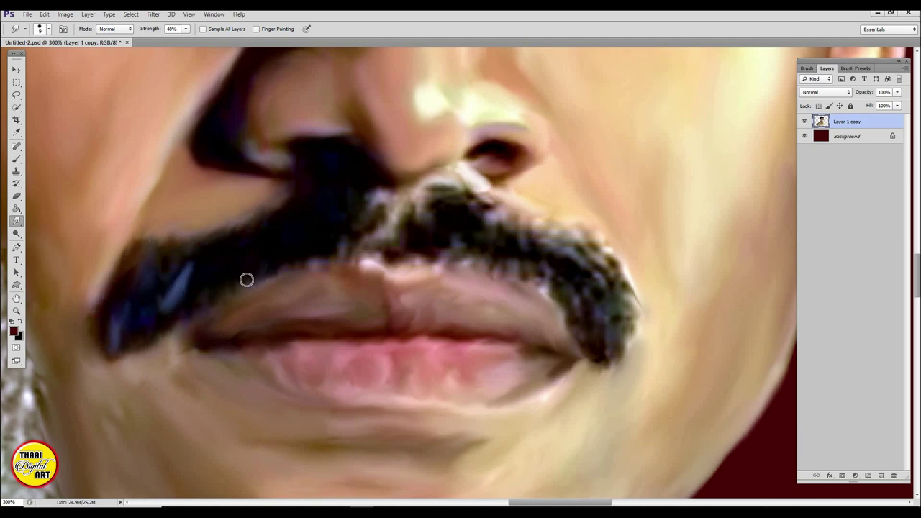
{"action": "mouse_move", "coordinate": [385, 223]}
{"action": "left_mouse_down"}
{"action": "mouse_move", "coordinate": [439, 187]}
{"action": "mouse_move", "coordinate": [400, 232]}
{"action": "mouse_move", "coordinate": [551, 284]}
{"action": "left_mouse_up"}
{"action": "mouse_move", "coordinate": [539, 251]}
{"action": "left_mouse_down"}
{"action": "mouse_move", "coordinate": [386, 245]}
{"action": "mouse_move", "coordinate": [462, 199]}
{"action": "mouse_move", "coordinate": [629, 303]}
{"action": "mouse_move", "coordinate": [594, 345]}
{"action": "mouse_move", "coordinate": [597, 273]}
{"action": "mouse_move", "coordinate": [521, 220]}
{"action": "left_mouse_up"}
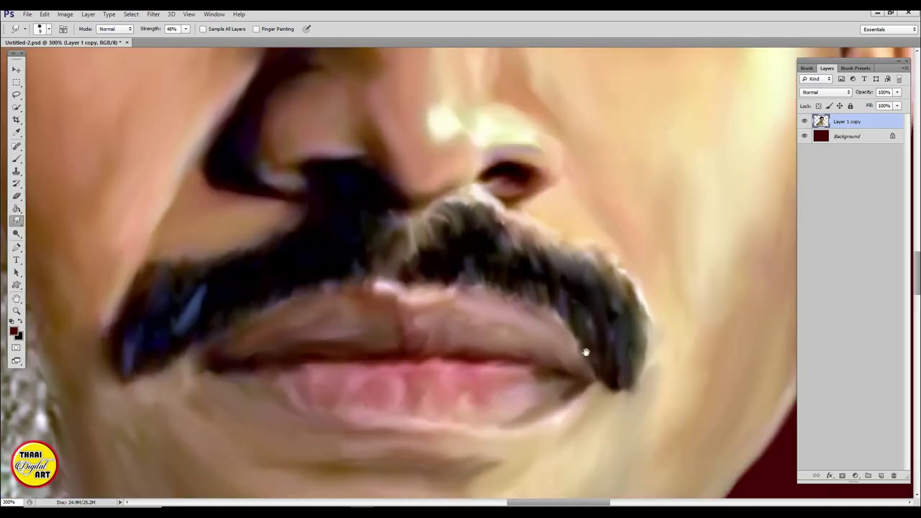
{"action": "scroll", "coordinate": [439, 230], "scroll_direction": "right", "scroll_amount": 3}
{"action": "left_click_drag", "start_coordinate": [498, 325], "coordinate": [501, 302]}
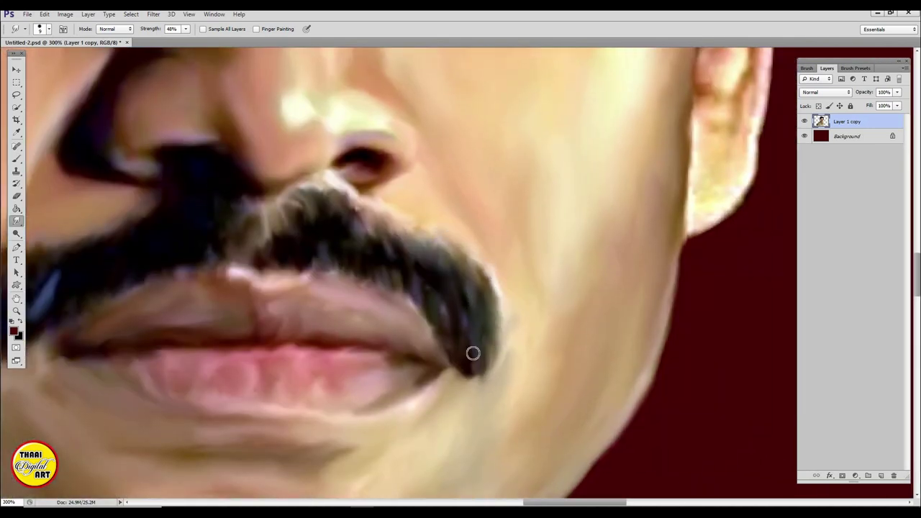
{"action": "left_click_drag", "start_coordinate": [360, 210], "coordinate": [319, 253]}
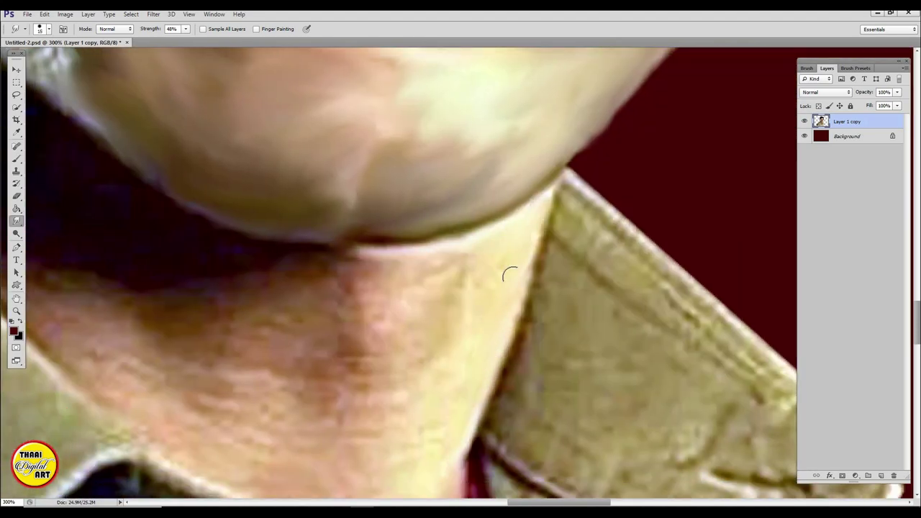
Step: Smudge the neck skin texture into smooth strokes
{"action": "left_click_drag", "start_coordinate": [509, 275], "coordinate": [373, 284]}
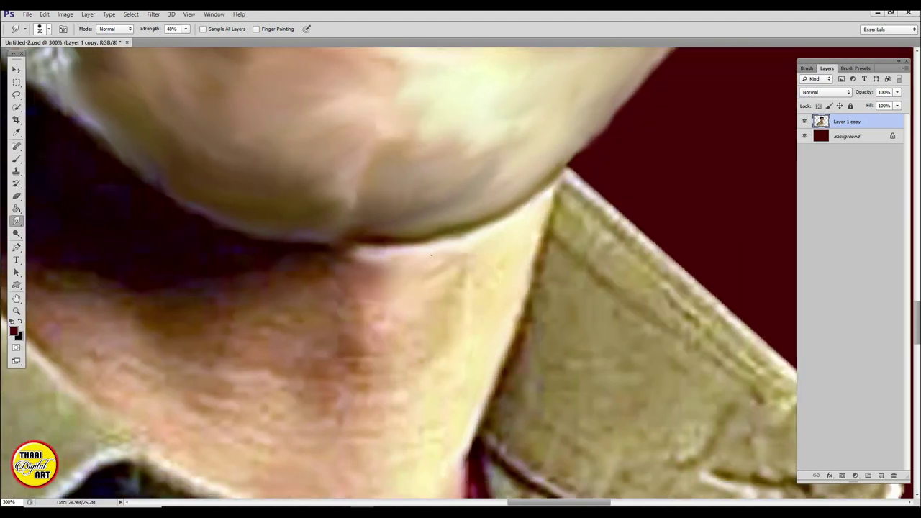
{"action": "left_click_drag", "start_coordinate": [449, 274], "coordinate": [374, 346]}
{"action": "left_click_drag", "start_coordinate": [403, 392], "coordinate": [338, 388]}
{"action": "left_click_drag", "start_coordinate": [345, 267], "coordinate": [246, 289]}
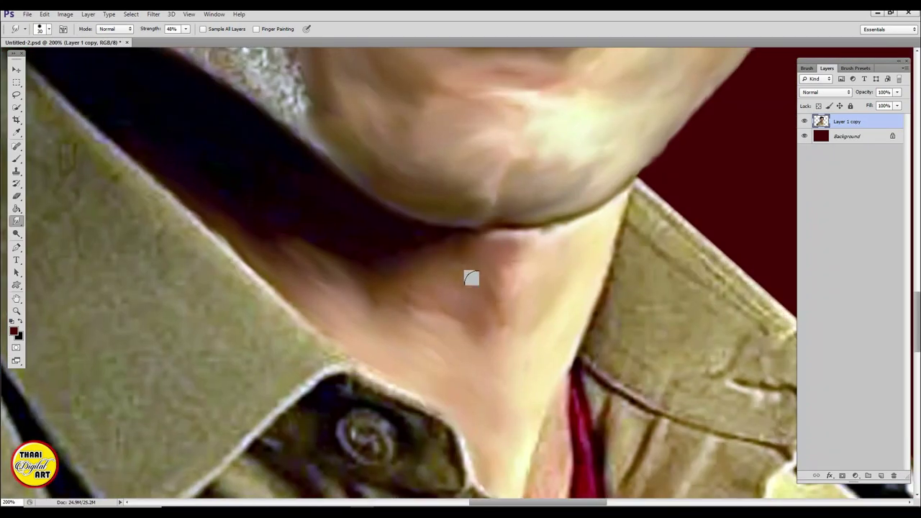
Step: Set Smudge strength to 41% and smooth the white beard into painted strokes
{"action": "scroll", "coordinate": [325, 263], "scroll_direction": "up", "scroll_amount": 5}
{"action": "scroll", "coordinate": [386, 226], "scroll_direction": "up", "scroll_amount": 5}
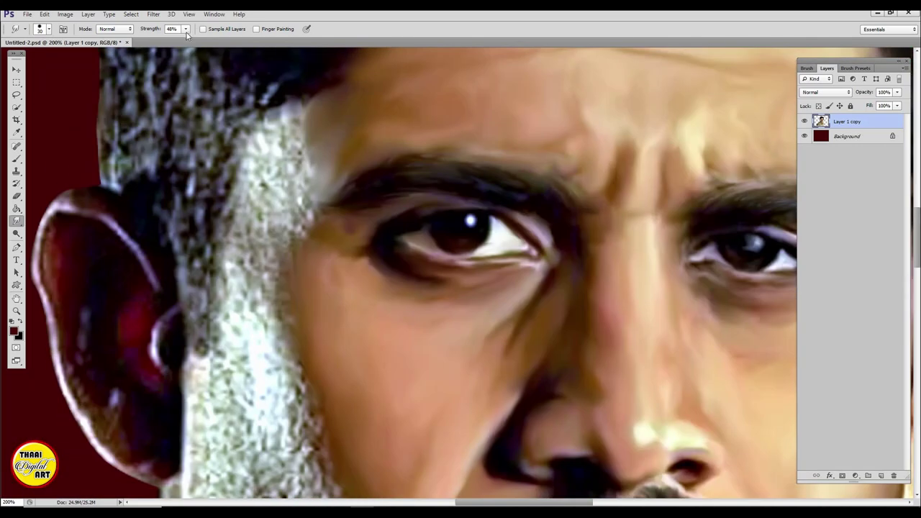
{"action": "key", "text": "4"}
{"action": "key", "text": "1"}
{"action": "mouse_move", "coordinate": [288, 154]}
{"action": "left_mouse_down"}
{"action": "mouse_move", "coordinate": [284, 237]}
{"action": "mouse_move", "coordinate": [220, 215]}
{"action": "mouse_move", "coordinate": [267, 212]}
{"action": "left_mouse_up"}
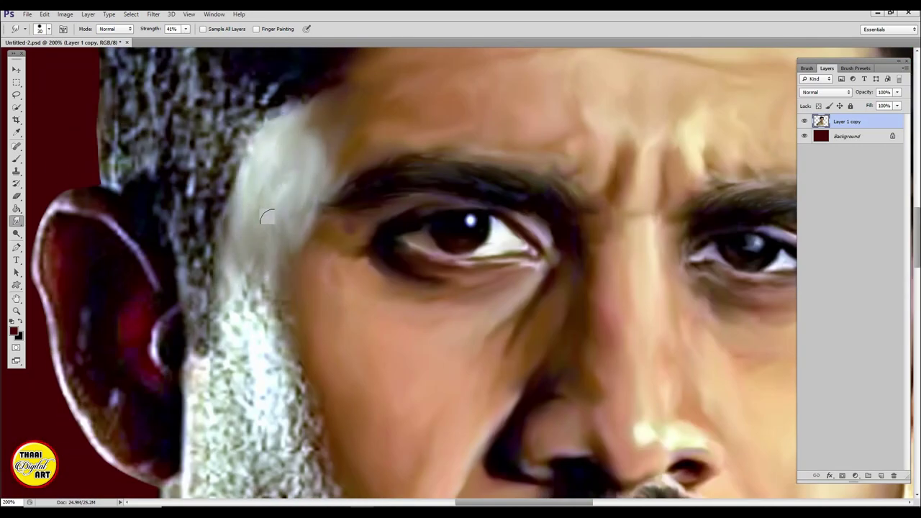
{"action": "scroll", "coordinate": [259, 208], "scroll_direction": "down", "scroll_amount": 5}
{"action": "left_click_drag", "start_coordinate": [238, 133], "coordinate": [280, 201]}
{"action": "left_click_drag", "start_coordinate": [223, 115], "coordinate": [208, 266]}
{"action": "left_click_drag", "start_coordinate": [194, 230], "coordinate": [266, 216]}
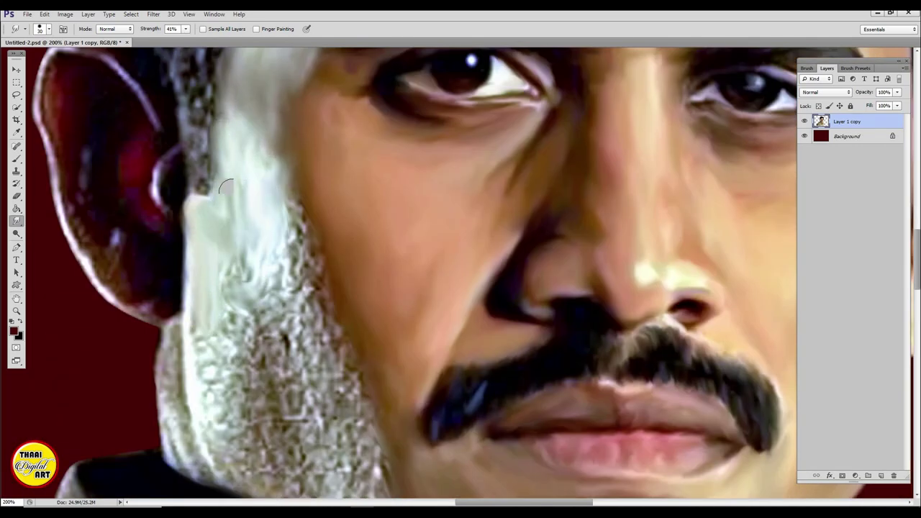
{"action": "mouse_move", "coordinate": [259, 143]}
{"action": "left_mouse_down"}
{"action": "mouse_move", "coordinate": [308, 244]}
{"action": "mouse_move", "coordinate": [333, 222]}
{"action": "mouse_move", "coordinate": [215, 122]}
{"action": "mouse_move", "coordinate": [212, 105]}
{"action": "left_mouse_up"}
Step: Continue smudging the beard down toward its lower edge
{"action": "scroll", "coordinate": [295, 173], "scroll_direction": "down", "scroll_amount": 3}
{"action": "scroll", "coordinate": [213, 104], "scroll_direction": "down", "scroll_amount": 3}
{"action": "left_click_drag", "start_coordinate": [216, 136], "coordinate": [180, 281]}
{"action": "left_click_drag", "start_coordinate": [216, 173], "coordinate": [200, 200]}
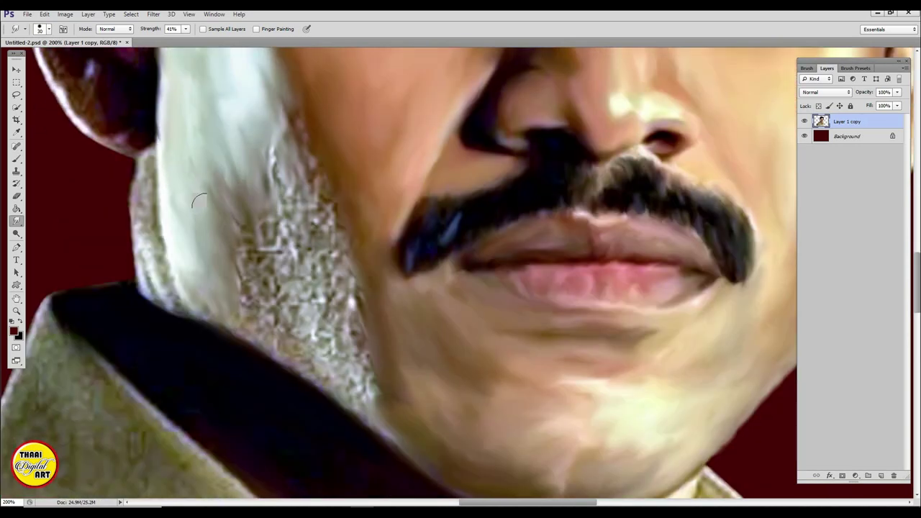
{"action": "mouse_move", "coordinate": [237, 223]}
{"action": "left_mouse_down"}
{"action": "mouse_move", "coordinate": [221, 188]}
{"action": "mouse_move", "coordinate": [209, 302]}
{"action": "left_mouse_up"}
{"action": "left_click_drag", "start_coordinate": [280, 338], "coordinate": [352, 376]}
{"action": "left_click_drag", "start_coordinate": [338, 266], "coordinate": [372, 378]}
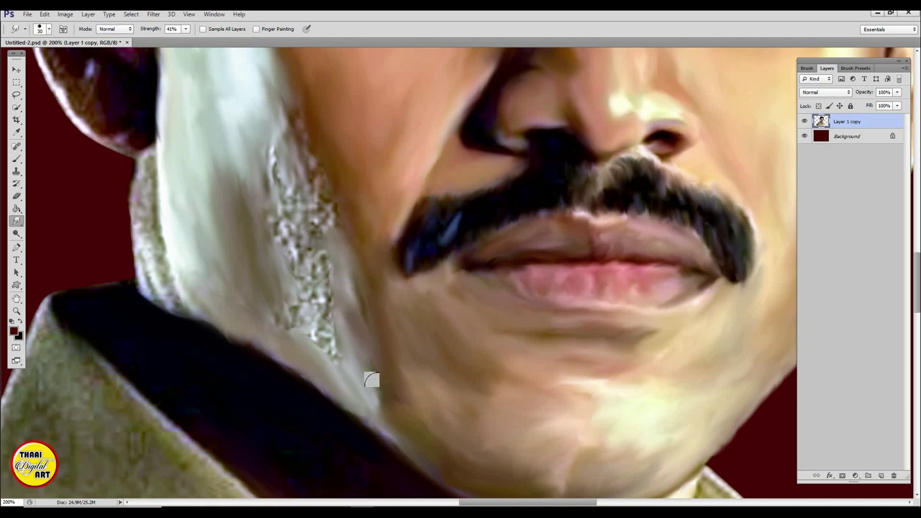
{"action": "left_click_drag", "start_coordinate": [378, 410], "coordinate": [362, 351]}
Step: Smudge away the earring and, at brush size 20, smooth the beard's rough left edge
{"action": "scroll", "coordinate": [267, 99], "scroll_direction": "up", "scroll_amount": 3}
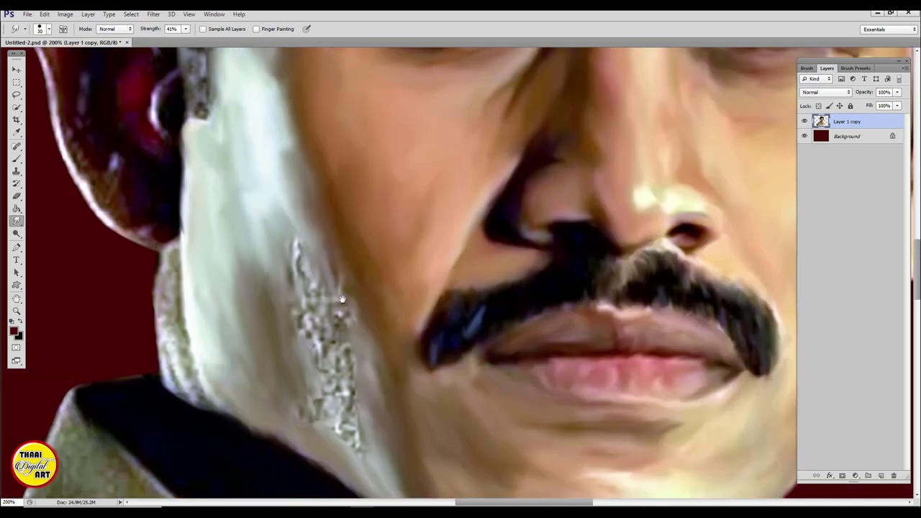
{"action": "scroll", "coordinate": [286, 316], "scroll_direction": "down", "scroll_amount": 3}
{"action": "mouse_move", "coordinate": [284, 314]}
{"action": "left_mouse_down"}
{"action": "mouse_move", "coordinate": [266, 140]}
{"action": "mouse_move", "coordinate": [308, 243]}
{"action": "left_mouse_up"}
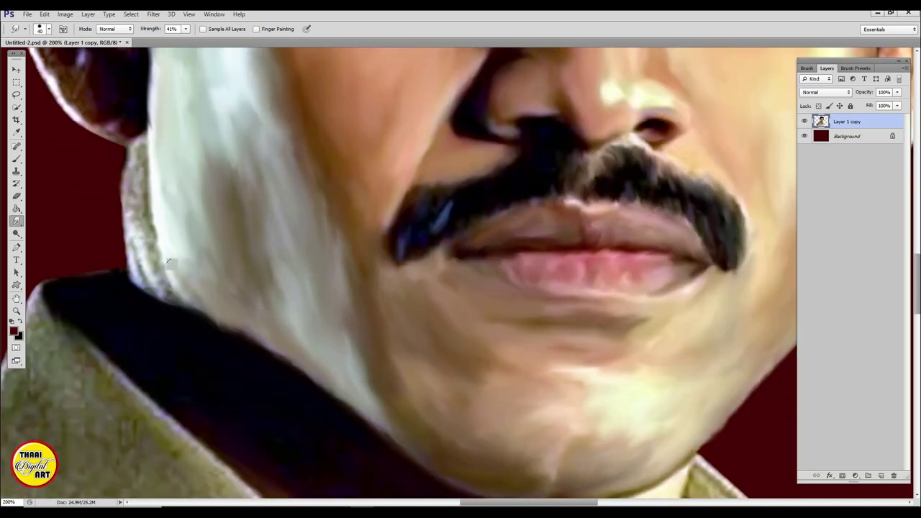
{"action": "key", "text": "bracketleft"}
{"action": "key", "text": "bracketleft"}
{"action": "mouse_move", "coordinate": [134, 148]}
{"action": "left_mouse_down"}
{"action": "mouse_move", "coordinate": [164, 295]}
{"action": "mouse_move", "coordinate": [131, 140]}
{"action": "mouse_move", "coordinate": [202, 306]}
{"action": "left_mouse_up"}
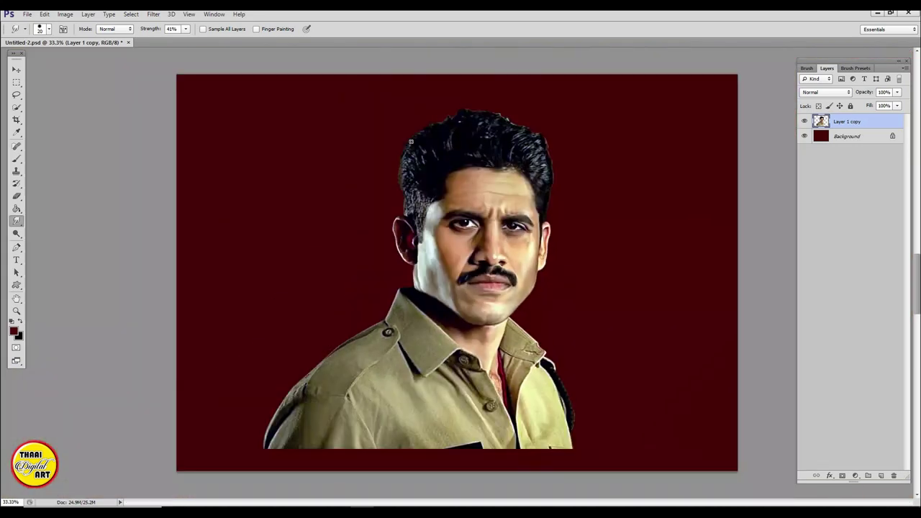
{"action": "left_click_drag", "start_coordinate": [298, 351], "coordinate": [384, 280]}
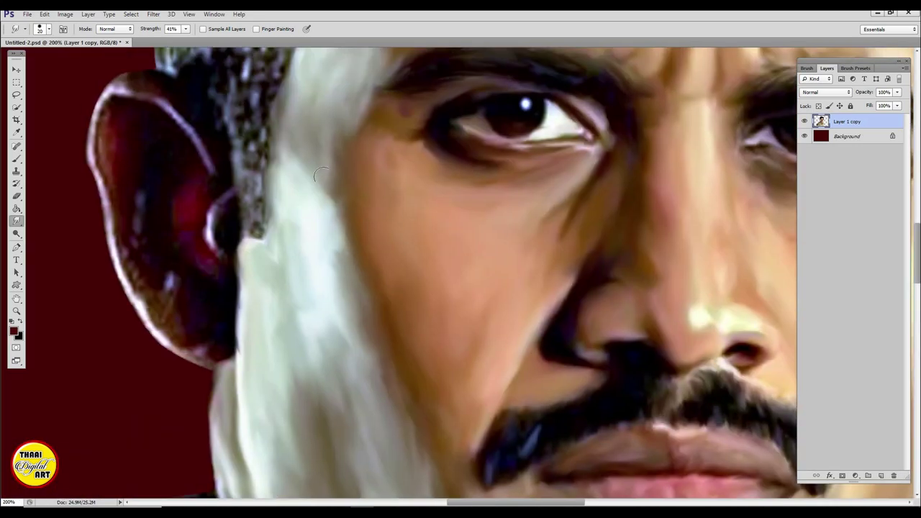
{"action": "mouse_move", "coordinate": [534, 396]}
{"action": "left_mouse_down"}
{"action": "mouse_move", "coordinate": [534, 269]}
{"action": "mouse_move", "coordinate": [678, 420]}
{"action": "left_mouse_up"}
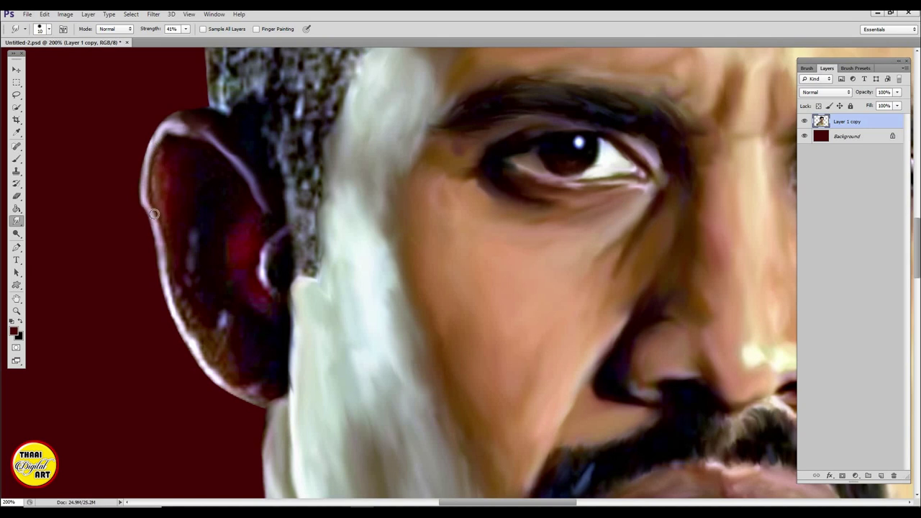
Step: Smooth the ear's outer rim and lobe with a size 9 brush, then inspect the face
{"action": "left_click_drag", "start_coordinate": [184, 292], "coordinate": [271, 377]}
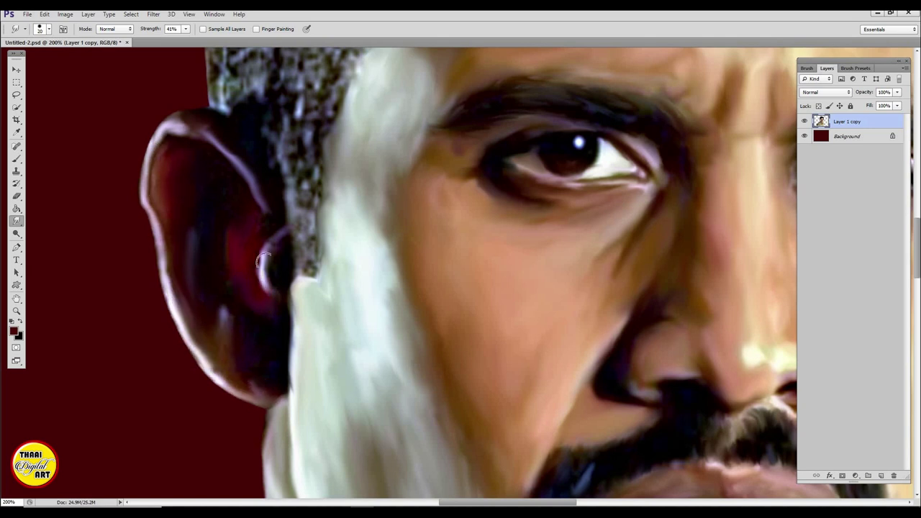
{"action": "scroll", "coordinate": [496, 152], "scroll_direction": "right", "scroll_amount": 5}
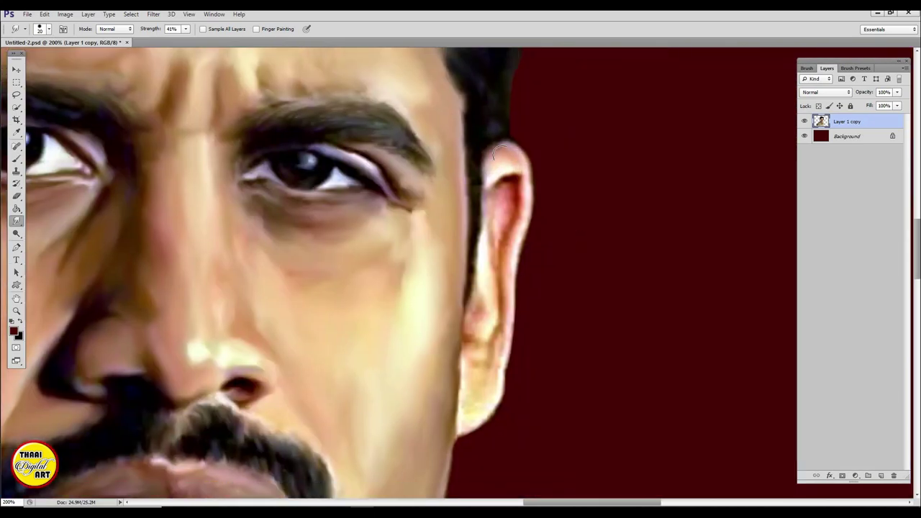
{"action": "scroll", "coordinate": [497, 153], "scroll_direction": "down", "scroll_amount": 2}
{"action": "key", "text": "bracketleft"}
{"action": "key", "text": "bracketleft"}
{"action": "mouse_move", "coordinate": [519, 176]}
{"action": "left_mouse_down"}
{"action": "mouse_move", "coordinate": [462, 385]}
{"action": "mouse_move", "coordinate": [471, 335]}
{"action": "left_mouse_up"}
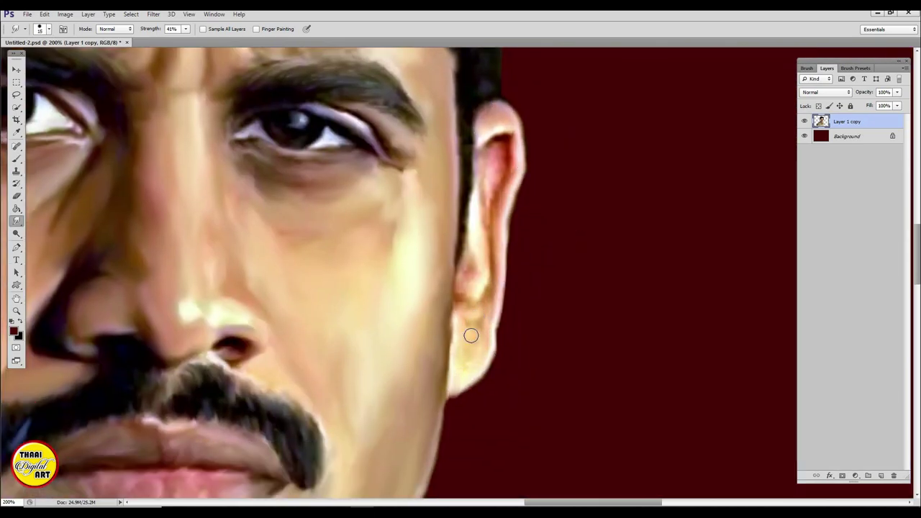
{"action": "left_click_drag", "start_coordinate": [464, 275], "coordinate": [504, 151]}
{"action": "scroll", "coordinate": [535, 222], "scroll_direction": "down", "scroll_amount": 5}
{"action": "scroll", "coordinate": [535, 222], "scroll_direction": "left", "scroll_amount": 3}
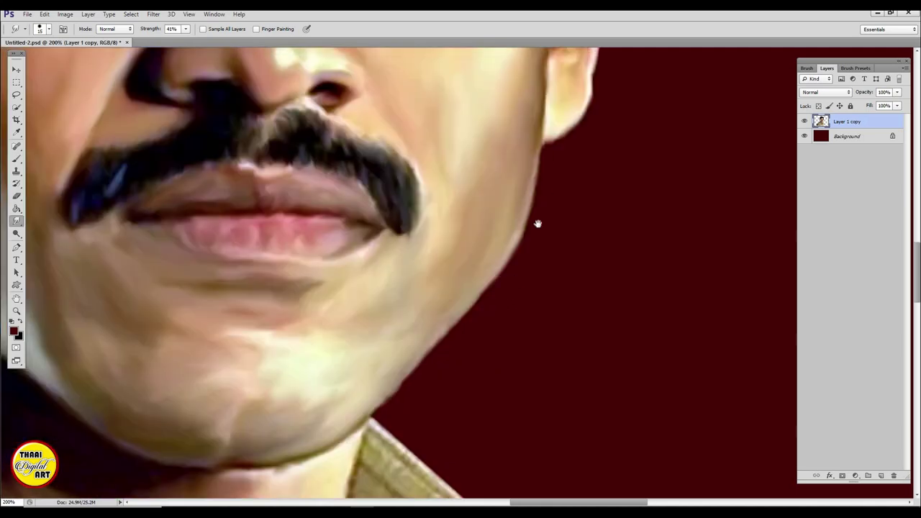
{"action": "scroll", "coordinate": [597, 210], "scroll_direction": "down", "scroll_amount": 3}
{"action": "scroll", "coordinate": [597, 210], "scroll_direction": "left", "scroll_amount": 3}
{"action": "scroll", "coordinate": [523, 281], "scroll_direction": "up", "scroll_amount": 5}
{"action": "scroll", "coordinate": [513, 240], "scroll_direction": "up", "scroll_amount": 3}
{"action": "scroll", "coordinate": [514, 240], "scroll_direction": "left", "scroll_amount": 4}
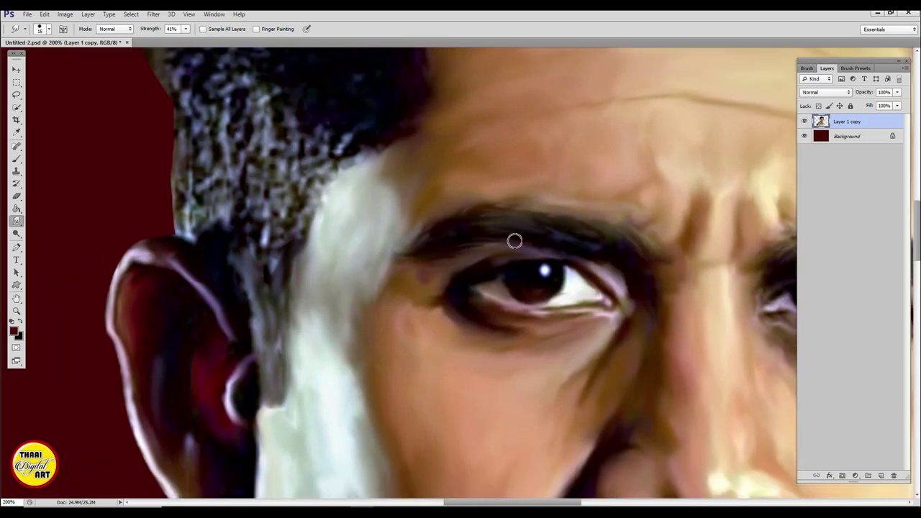
Step: Raise Smudge strength to 70% and streak hair beside the ear into the pale temple
{"action": "scroll", "coordinate": [246, 288], "scroll_direction": "down", "scroll_amount": 2}
{"action": "key", "text": "7"}
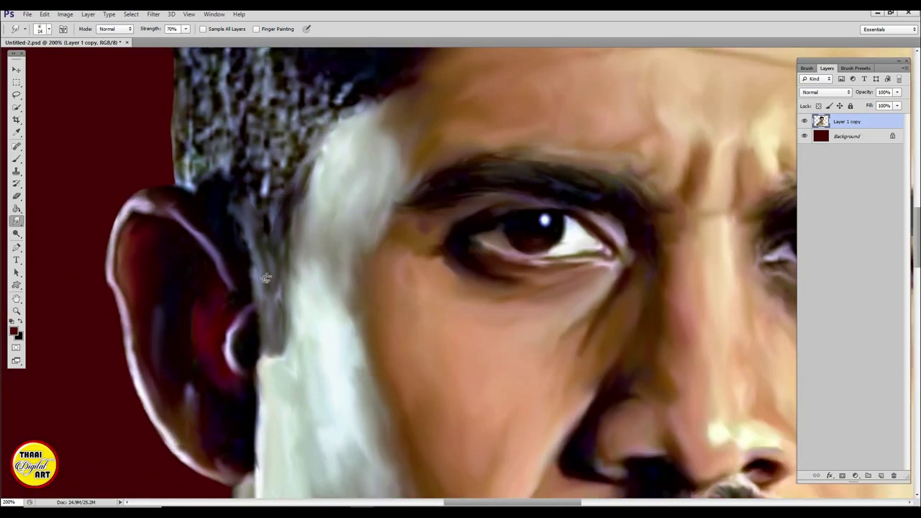
{"action": "scroll", "coordinate": [277, 308], "scroll_direction": "up", "scroll_amount": 5}
{"action": "scroll", "coordinate": [277, 308], "scroll_direction": "right", "scroll_amount": 1}
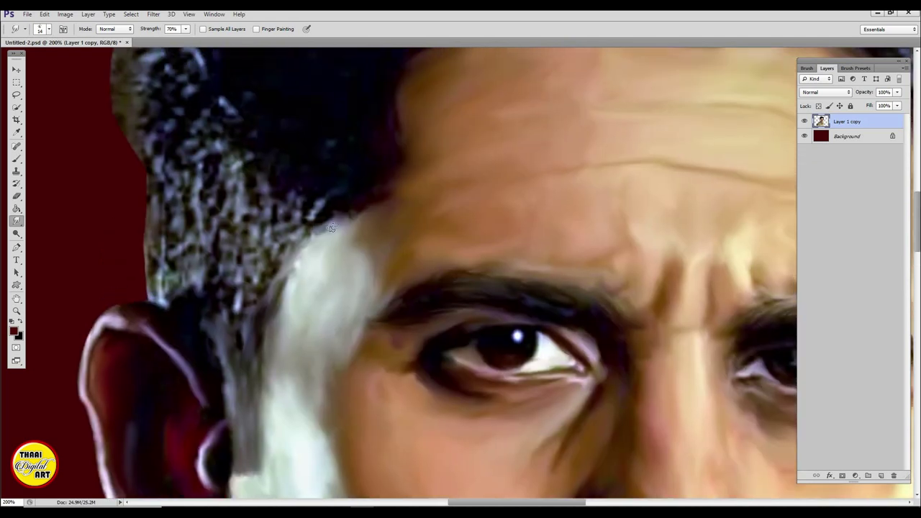
{"action": "mouse_move", "coordinate": [164, 216]}
{"action": "left_mouse_down"}
{"action": "mouse_move", "coordinate": [205, 296]}
{"action": "mouse_move", "coordinate": [154, 200]}
{"action": "mouse_move", "coordinate": [237, 205]}
{"action": "mouse_move", "coordinate": [226, 328]}
{"action": "mouse_move", "coordinate": [282, 224]}
{"action": "left_mouse_up"}
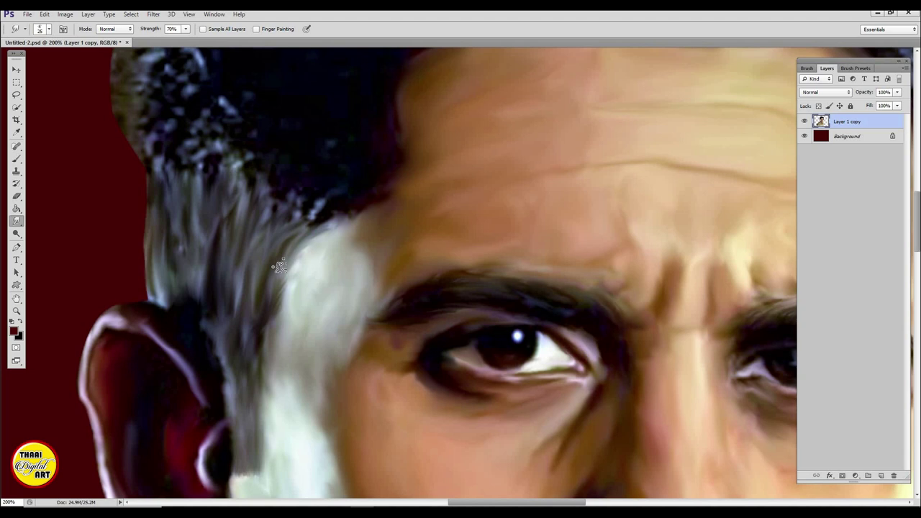
{"action": "left_click_drag", "start_coordinate": [307, 321], "coordinate": [386, 191]}
{"action": "mouse_move", "coordinate": [368, 137]}
{"action": "left_mouse_down"}
{"action": "mouse_move", "coordinate": [308, 165]}
{"action": "mouse_move", "coordinate": [238, 149]}
{"action": "mouse_move", "coordinate": [216, 90]}
{"action": "mouse_move", "coordinate": [158, 179]}
{"action": "left_mouse_up"}
Step: Smudge the hair's outer left edge into strands and soften the hairline above the forehead
{"action": "scroll", "coordinate": [150, 223], "scroll_direction": "up", "scroll_amount": 5}
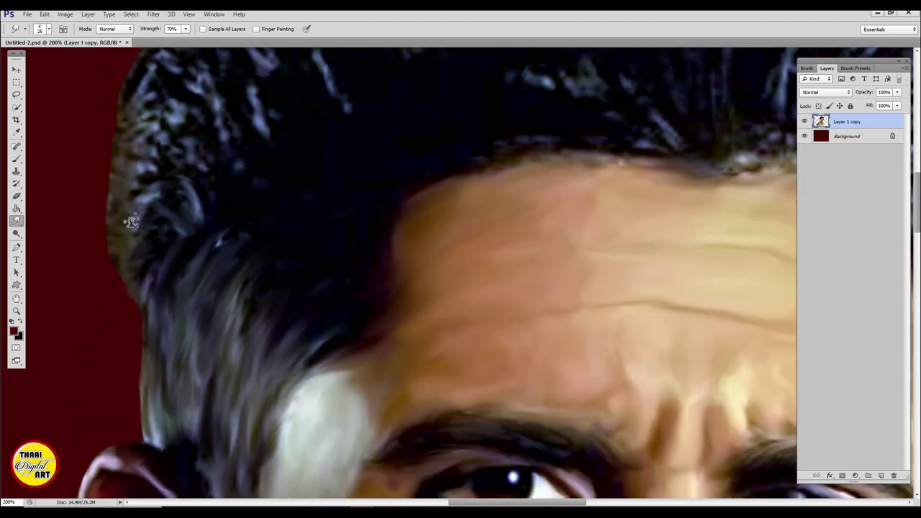
{"action": "mouse_move", "coordinate": [127, 218]}
{"action": "left_mouse_down"}
{"action": "mouse_move", "coordinate": [105, 215]}
{"action": "mouse_move", "coordinate": [148, 269]}
{"action": "left_mouse_up"}
{"action": "mouse_move", "coordinate": [215, 216]}
{"action": "left_mouse_down"}
{"action": "mouse_move", "coordinate": [185, 257]}
{"action": "mouse_move", "coordinate": [212, 165]}
{"action": "mouse_move", "coordinate": [163, 205]}
{"action": "left_mouse_up"}
{"action": "scroll", "coordinate": [288, 230], "scroll_direction": "down", "scroll_amount": 1}
{"action": "scroll", "coordinate": [368, 248], "scroll_direction": "right", "scroll_amount": 3}
{"action": "scroll", "coordinate": [353, 355], "scroll_direction": "right", "scroll_amount": 3}
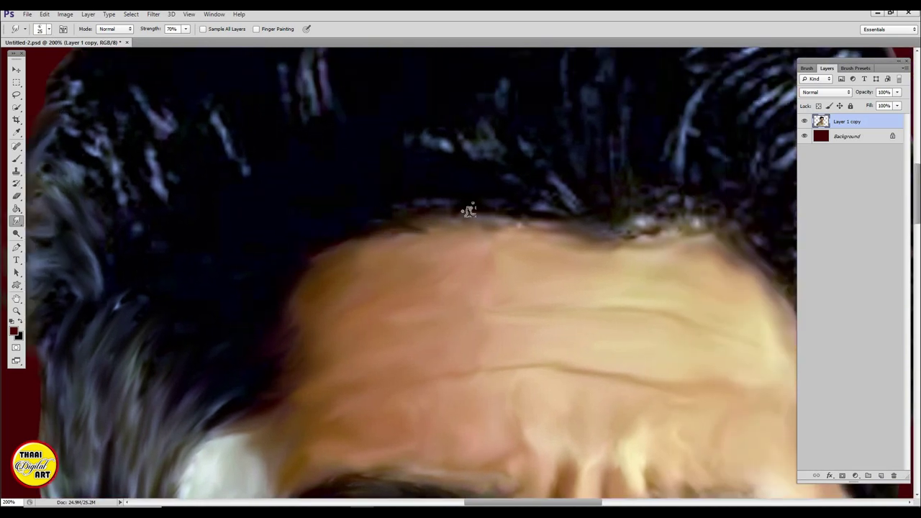
{"action": "mouse_move", "coordinate": [469, 206]}
{"action": "left_mouse_down"}
{"action": "mouse_move", "coordinate": [504, 213]}
{"action": "mouse_move", "coordinate": [488, 177]}
{"action": "mouse_move", "coordinate": [374, 192]}
{"action": "mouse_move", "coordinate": [379, 211]}
{"action": "left_mouse_up"}
{"action": "scroll", "coordinate": [504, 213], "scroll_direction": "right", "scroll_amount": 6}
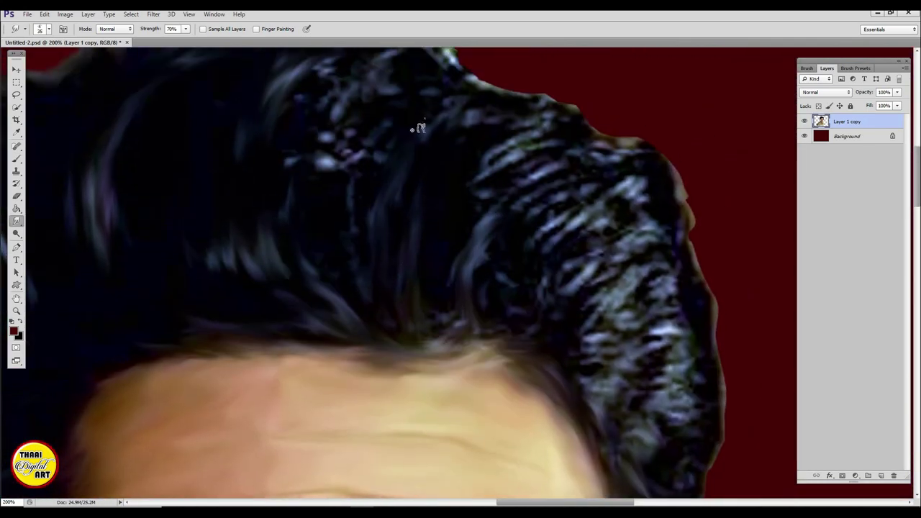
Step: Reshape the hair strands at the upper right, right side and across the crown
{"action": "mouse_move", "coordinate": [418, 127]}
{"action": "left_mouse_down"}
{"action": "mouse_move", "coordinate": [456, 171]}
{"action": "mouse_move", "coordinate": [597, 225]}
{"action": "mouse_move", "coordinate": [615, 153]}
{"action": "mouse_move", "coordinate": [410, 292]}
{"action": "mouse_move", "coordinate": [668, 150]}
{"action": "mouse_move", "coordinate": [582, 335]}
{"action": "mouse_move", "coordinate": [680, 234]}
{"action": "left_mouse_up"}
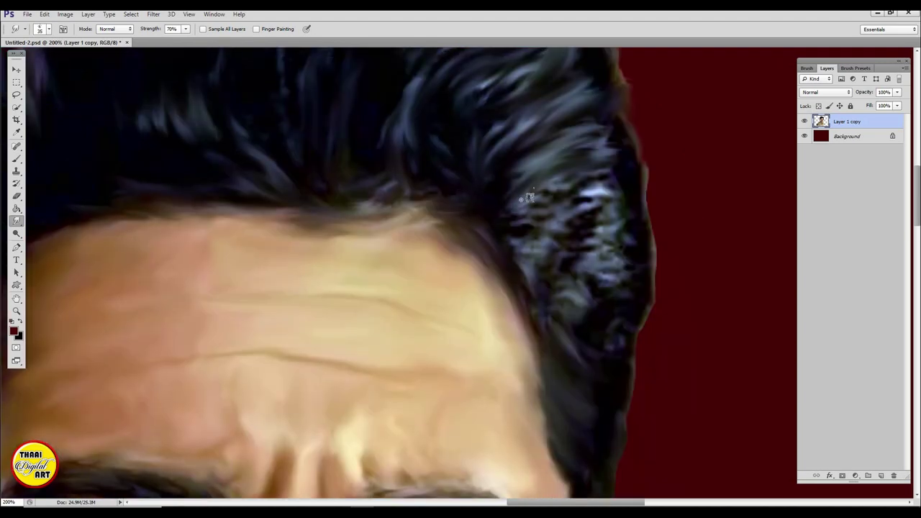
{"action": "mouse_move", "coordinate": [530, 195]}
{"action": "left_mouse_down"}
{"action": "mouse_move", "coordinate": [639, 249]}
{"action": "mouse_move", "coordinate": [582, 226]}
{"action": "mouse_move", "coordinate": [589, 358]}
{"action": "left_mouse_up"}
{"action": "scroll", "coordinate": [589, 357], "scroll_direction": "down", "scroll_amount": 2}
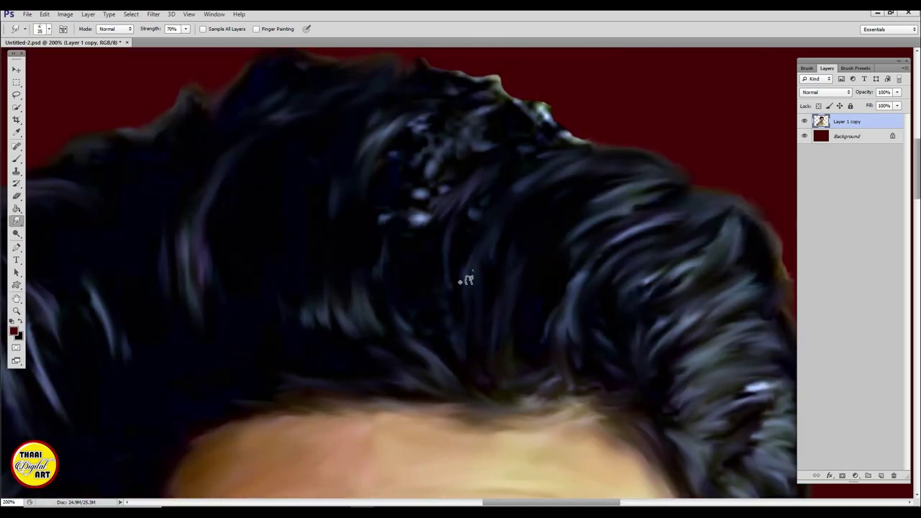
{"action": "mouse_move", "coordinate": [530, 108]}
{"action": "left_mouse_down"}
{"action": "mouse_move", "coordinate": [354, 170]}
{"action": "mouse_move", "coordinate": [442, 181]}
{"action": "mouse_move", "coordinate": [451, 119]}
{"action": "left_mouse_up"}
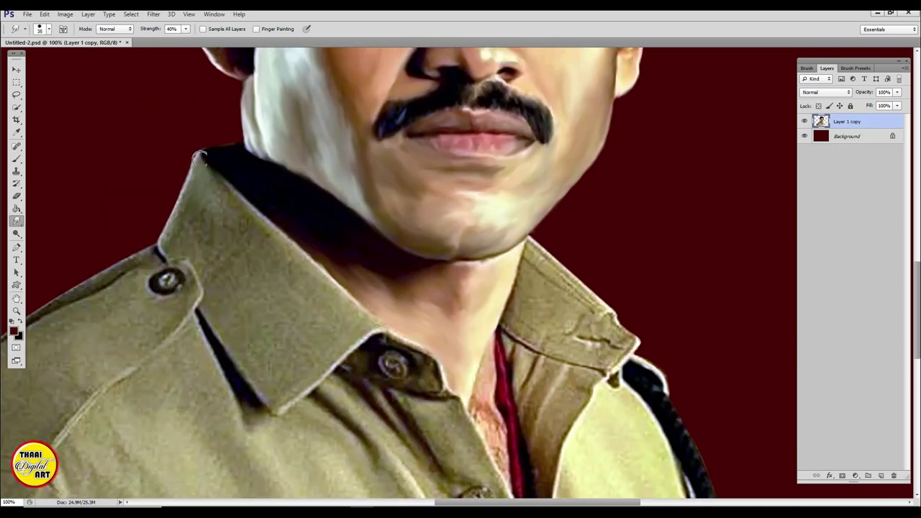
Step: Smudge the collar edge, collar button and shirt button with a slightly larger brush
{"action": "left_click_drag", "start_coordinate": [199, 157], "coordinate": [346, 304]}
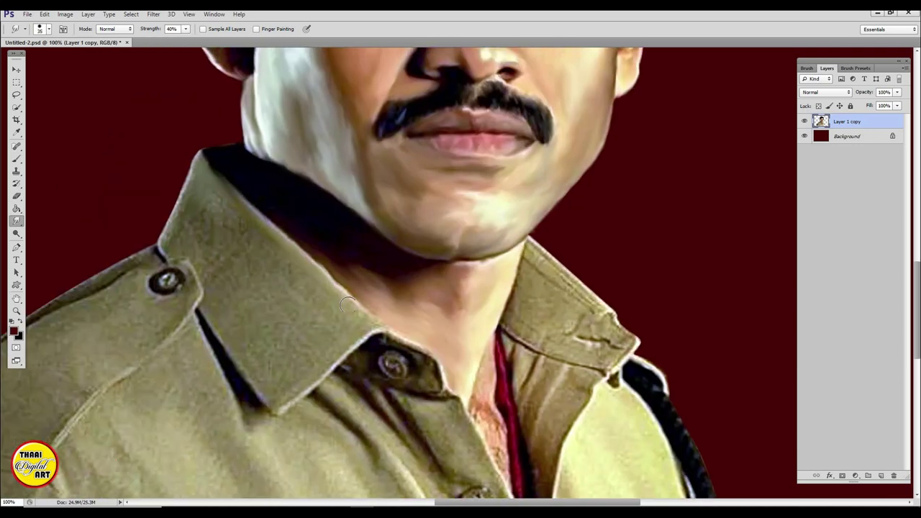
{"action": "key", "text": "bracketright"}
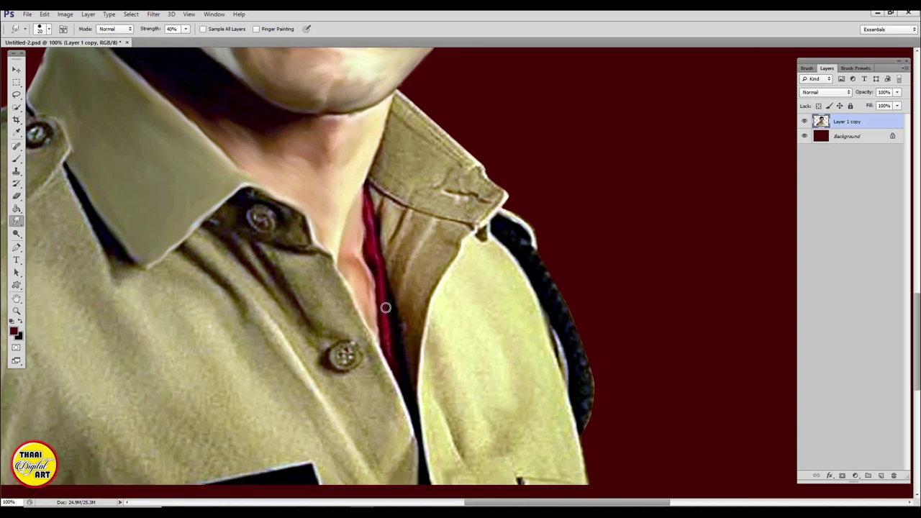
{"action": "key", "text": "bracketright"}
{"action": "left_click_drag", "start_coordinate": [284, 210], "coordinate": [316, 215]}
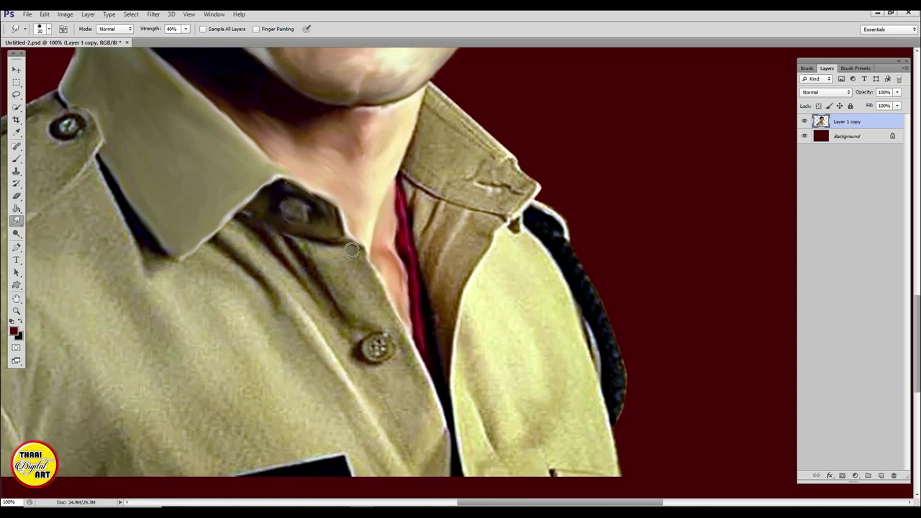
{"action": "left_click_drag", "start_coordinate": [389, 352], "coordinate": [360, 338]}
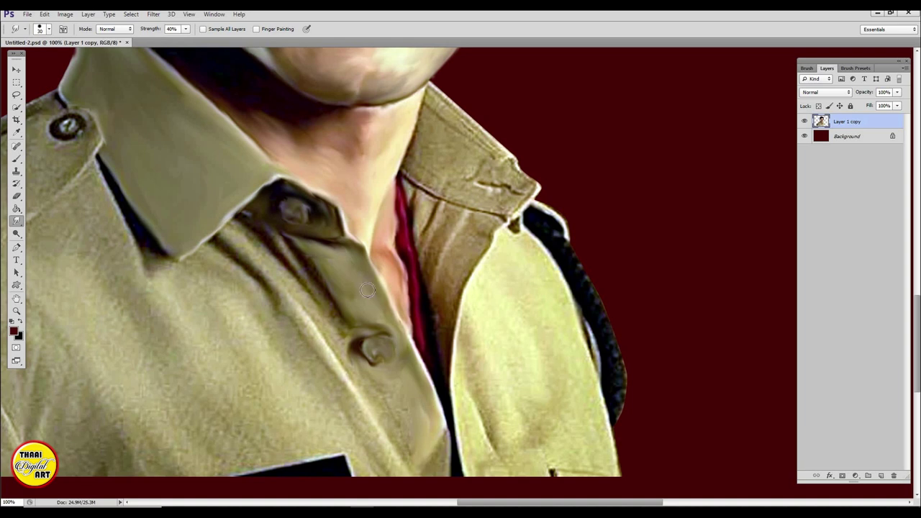
{"action": "mouse_move", "coordinate": [366, 289]}
{"action": "left_mouse_down"}
{"action": "mouse_move", "coordinate": [284, 240]}
{"action": "mouse_move", "coordinate": [365, 367]}
{"action": "mouse_move", "coordinate": [384, 337]}
{"action": "mouse_move", "coordinate": [359, 275]}
{"action": "left_mouse_up"}
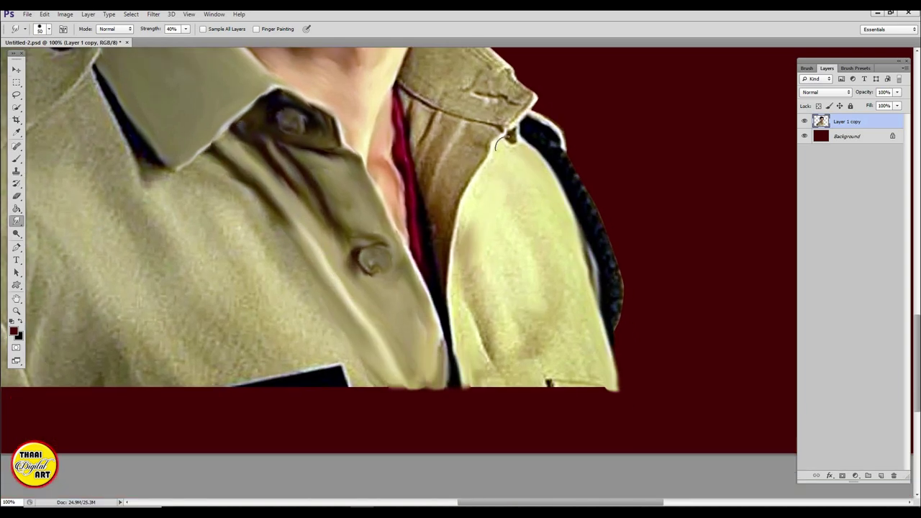
Step: Smooth the right sleeve's texture into downward painted streaks
{"action": "left_click_drag", "start_coordinate": [501, 145], "coordinate": [500, 392]}
{"action": "left_click_drag", "start_coordinate": [460, 302], "coordinate": [475, 399]}
{"action": "left_click_drag", "start_coordinate": [478, 238], "coordinate": [518, 360]}
{"action": "mouse_move", "coordinate": [568, 273]}
{"action": "left_mouse_down"}
{"action": "mouse_move", "coordinate": [536, 392]}
{"action": "mouse_move", "coordinate": [538, 372]}
{"action": "left_mouse_up"}
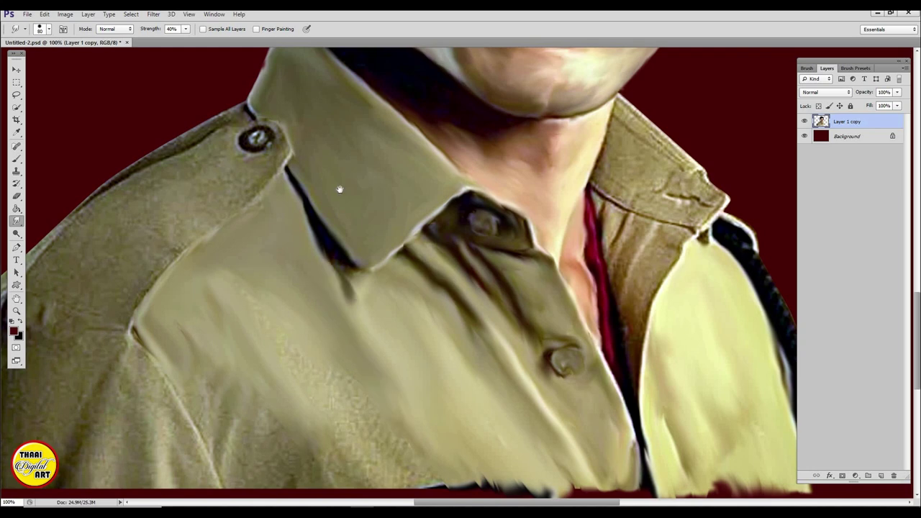
{"action": "scroll", "coordinate": [338, 191], "scroll_direction": "down", "scroll_amount": 5}
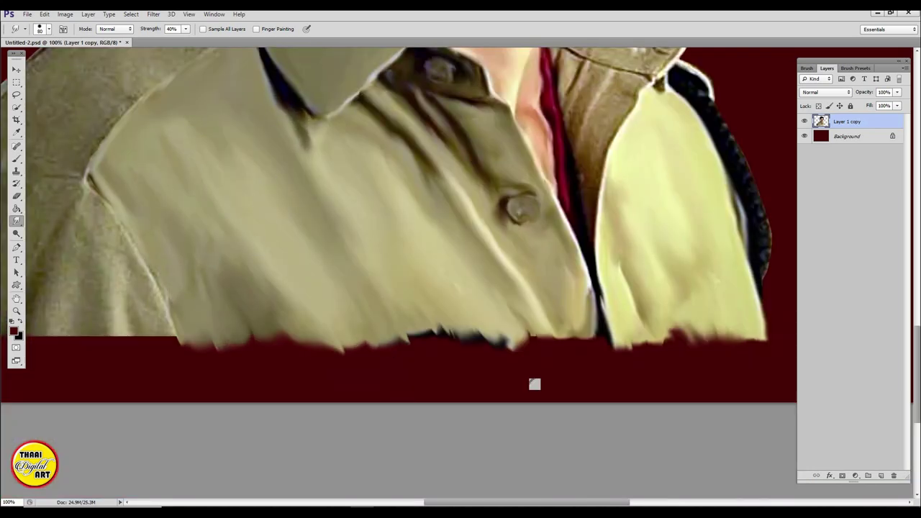
{"action": "scroll", "coordinate": [223, 323], "scroll_direction": "up", "scroll_amount": 5}
Step: Blend the left shoulder and seam with broad strokes, enlarging the brush to 45 then 70
{"action": "left_click_drag", "start_coordinate": [266, 137], "coordinate": [102, 228]}
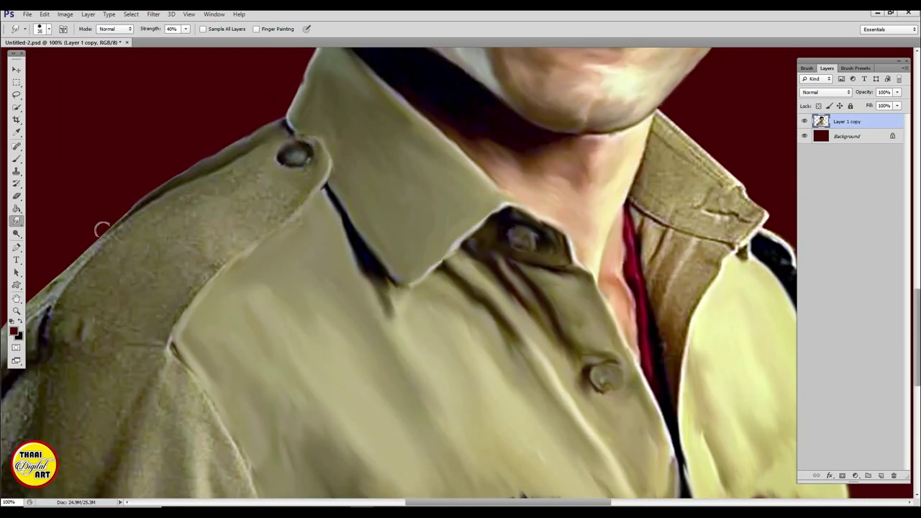
{"action": "key", "text": "bracketright"}
{"action": "left_click_drag", "start_coordinate": [229, 250], "coordinate": [164, 329]}
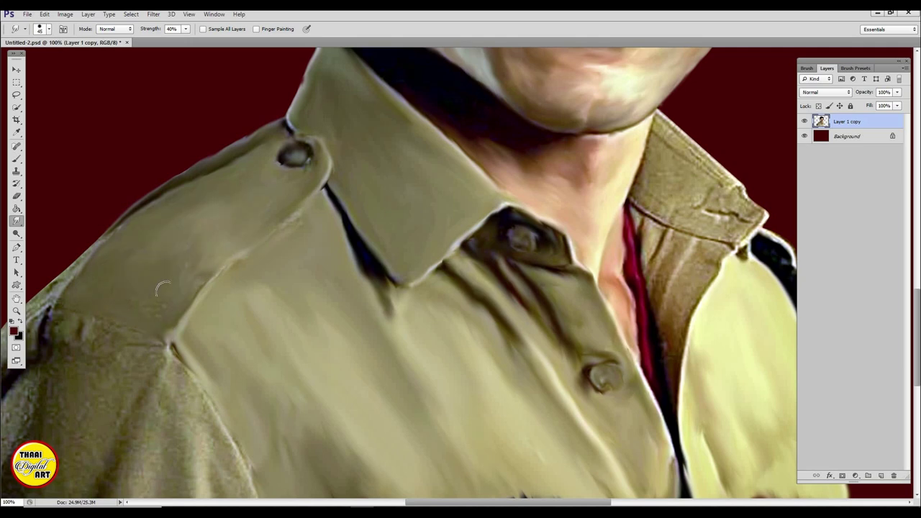
{"action": "scroll", "coordinate": [293, 215], "scroll_direction": "down", "scroll_amount": 4}
{"action": "key", "text": "bracketright"}
{"action": "key", "text": "bracketright"}
{"action": "left_click_drag", "start_coordinate": [128, 148], "coordinate": [57, 259]}
{"action": "left_click_drag", "start_coordinate": [288, 209], "coordinate": [331, 359]}
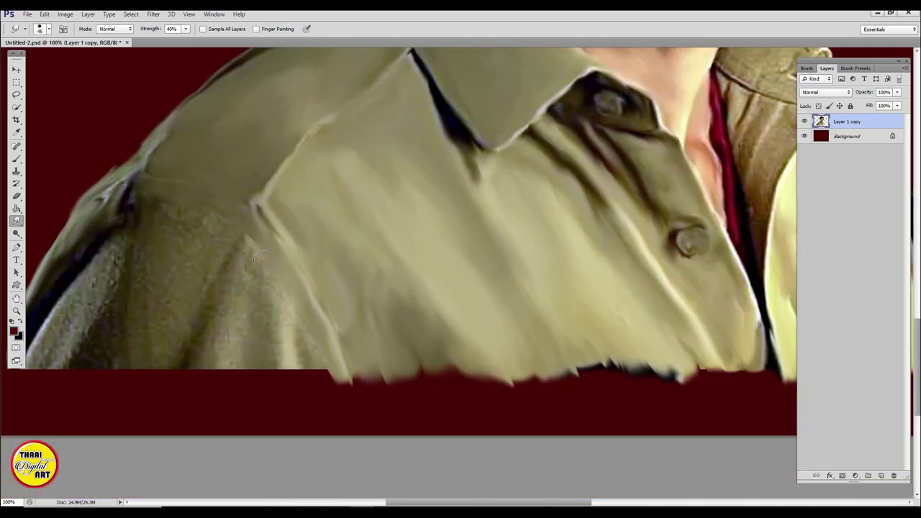
{"action": "left_click_drag", "start_coordinate": [215, 215], "coordinate": [178, 314]}
Step: Zoom to 200% and soften the collar's upper edge
{"action": "scroll", "coordinate": [305, 353], "scroll_direction": "right", "scroll_amount": 5}
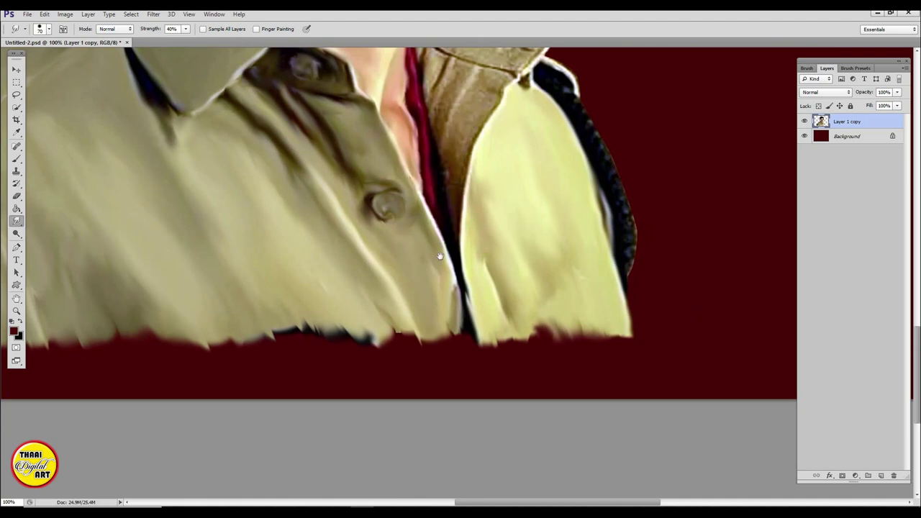
{"action": "key", "text": "ctrl+plus"}
{"action": "left_click_drag", "start_coordinate": [408, 266], "coordinate": [339, 228]}
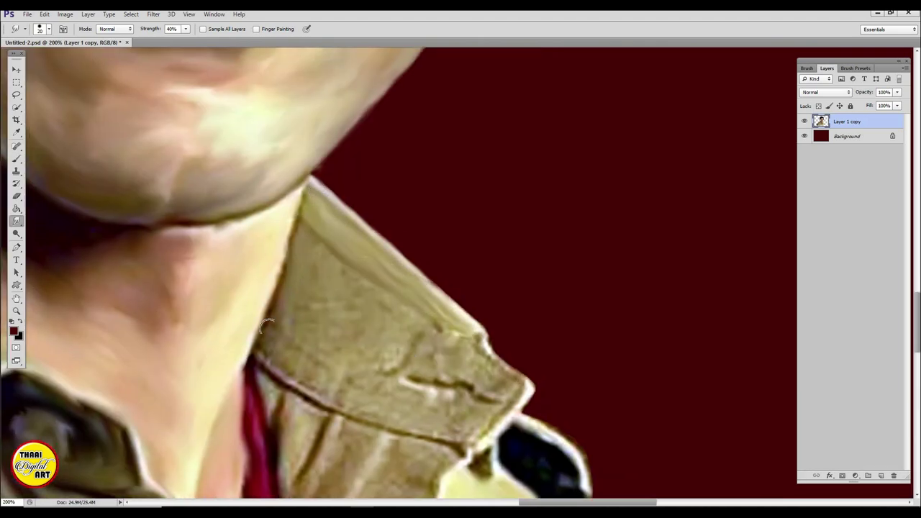
Step: Smudge the right collar's creases into soft streaks, then fit the whole portrait on screen
{"action": "mouse_move", "coordinate": [266, 324]}
{"action": "left_mouse_down"}
{"action": "mouse_move", "coordinate": [338, 403]}
{"action": "mouse_move", "coordinate": [503, 359]}
{"action": "mouse_move", "coordinate": [433, 297]}
{"action": "mouse_move", "coordinate": [361, 374]}
{"action": "left_mouse_up"}
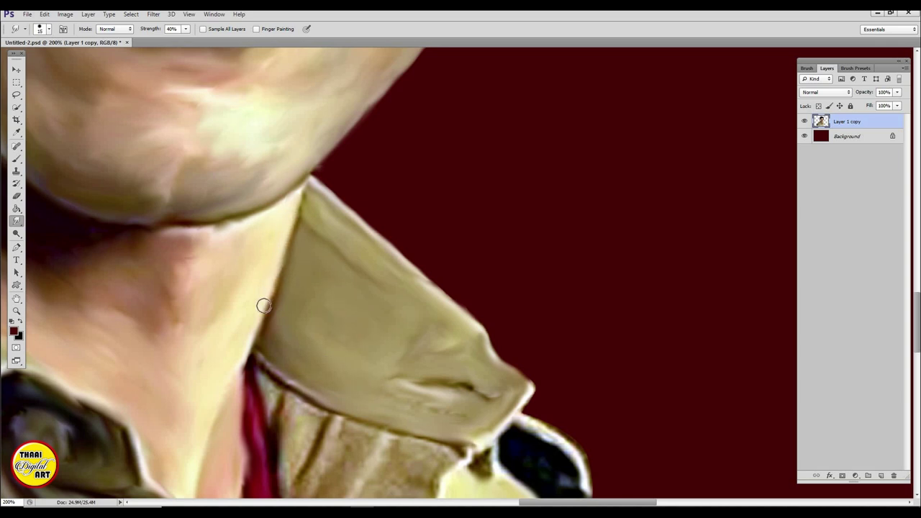
{"action": "scroll", "coordinate": [439, 437], "scroll_direction": "down", "scroll_amount": 4}
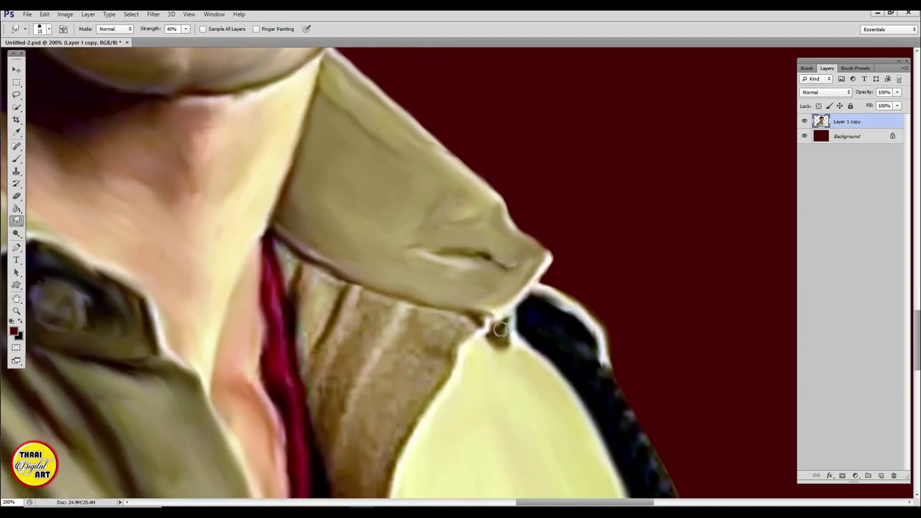
{"action": "scroll", "coordinate": [500, 329], "scroll_direction": "down", "scroll_amount": 2}
{"action": "mouse_move", "coordinate": [323, 230]}
{"action": "left_mouse_down"}
{"action": "mouse_move", "coordinate": [411, 261]}
{"action": "mouse_move", "coordinate": [417, 312]}
{"action": "left_mouse_up"}
{"action": "scroll", "coordinate": [430, 237], "scroll_direction": "down", "scroll_amount": 1}
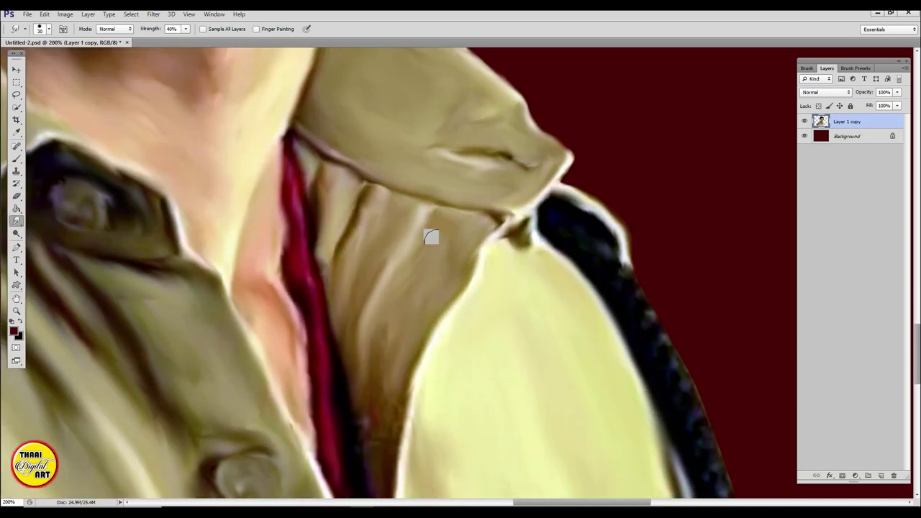
{"action": "scroll", "coordinate": [430, 237], "scroll_direction": "down", "scroll_amount": 2}
{"action": "scroll", "coordinate": [378, 324], "scroll_direction": "up", "scroll_amount": 1}
{"action": "scroll", "coordinate": [374, 331], "scroll_direction": "down", "scroll_amount": 5}
{"action": "scroll", "coordinate": [587, 269], "scroll_direction": "up", "scroll_amount": 4}
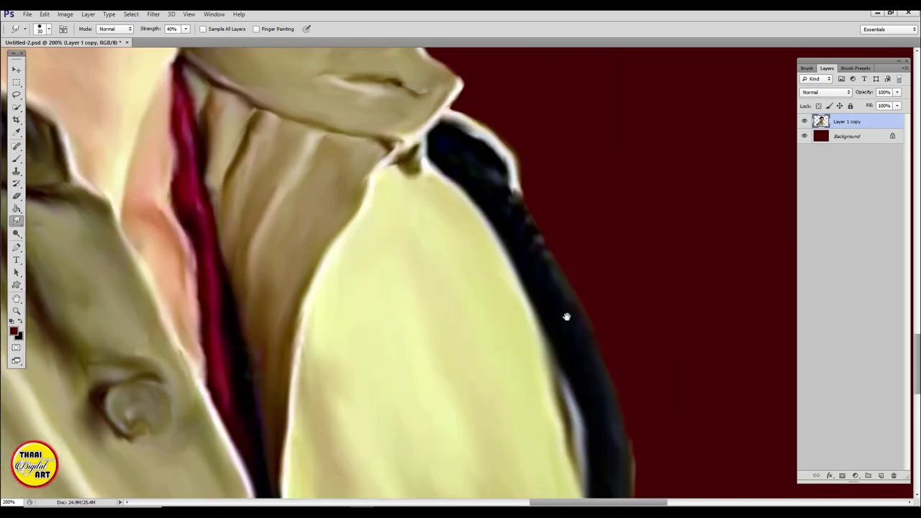
{"action": "key", "text": "ctrl+0"}
Step: Erase the bottom of the shirt into a soft fade with a larger Eraser
{"action": "key", "text": "e"}
{"action": "left_click_drag", "start_coordinate": [288, 453], "coordinate": [403, 460]}
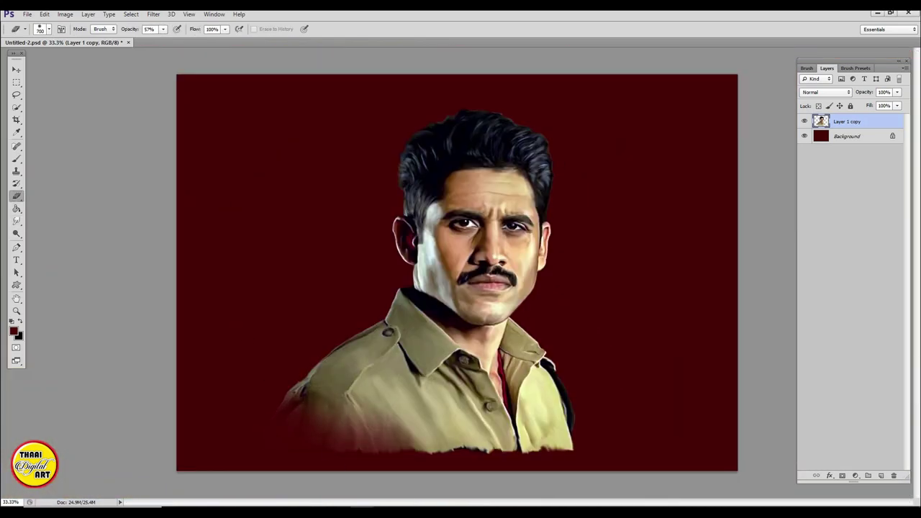
{"action": "key", "text": "ctrl+minus"}
{"action": "key", "text": "bracketright"}
{"action": "left_click_drag", "start_coordinate": [425, 367], "coordinate": [496, 363]}
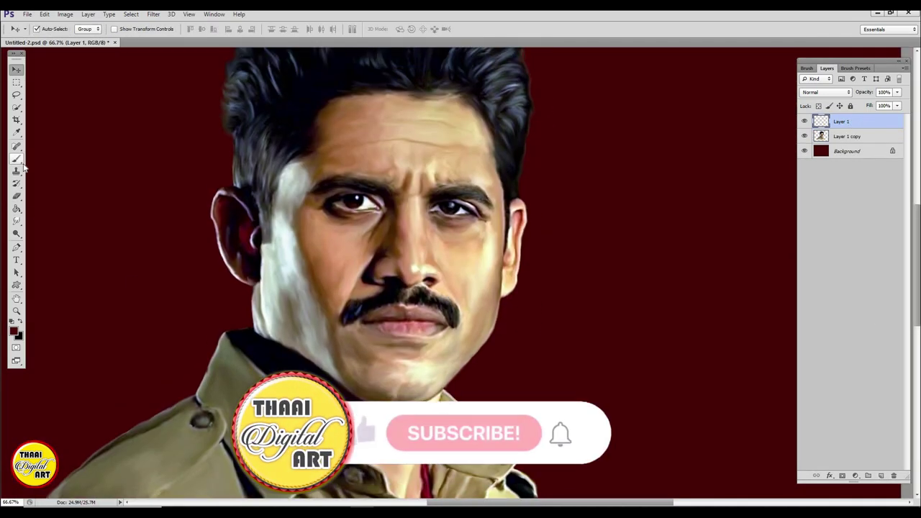
Step: Set the Brush foreground to light pink and Layer 1's blend mode to Color
{"action": "left_click", "coordinate": [15, 158]}
{"action": "left_click", "coordinate": [13, 331]}
{"action": "left_click", "coordinate": [242, 160]}
{"action": "left_click", "coordinate": [380, 164]}
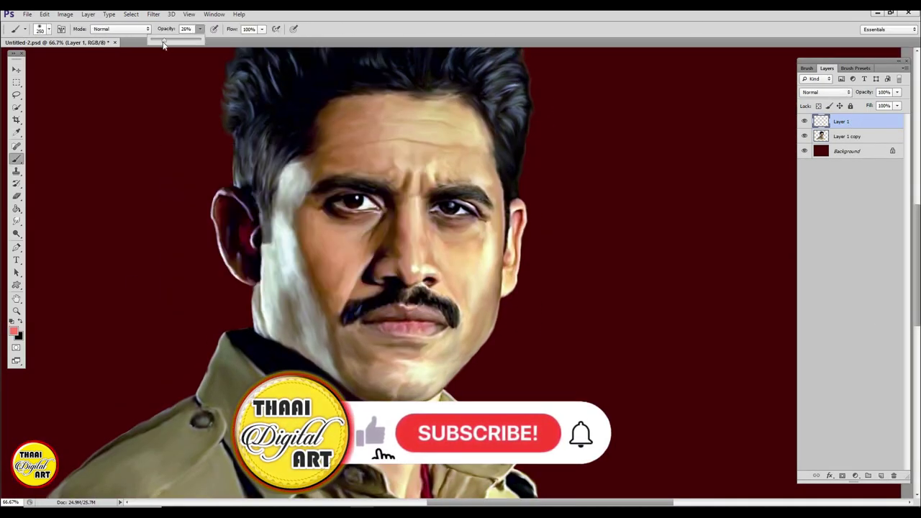
{"action": "left_click", "coordinate": [816, 92]}
{"action": "left_click", "coordinate": [816, 330]}
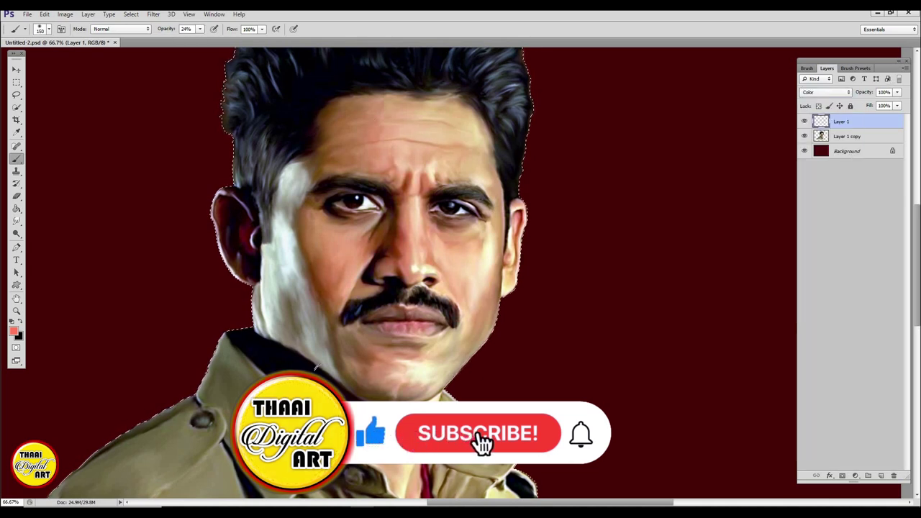
Step: Add Layer 2 set to Color blend mode
{"action": "left_click", "coordinate": [880, 476]}
{"action": "left_click", "coordinate": [826, 92]}
{"action": "left_click", "coordinate": [817, 330]}
{"action": "left_click", "coordinate": [13, 331]}
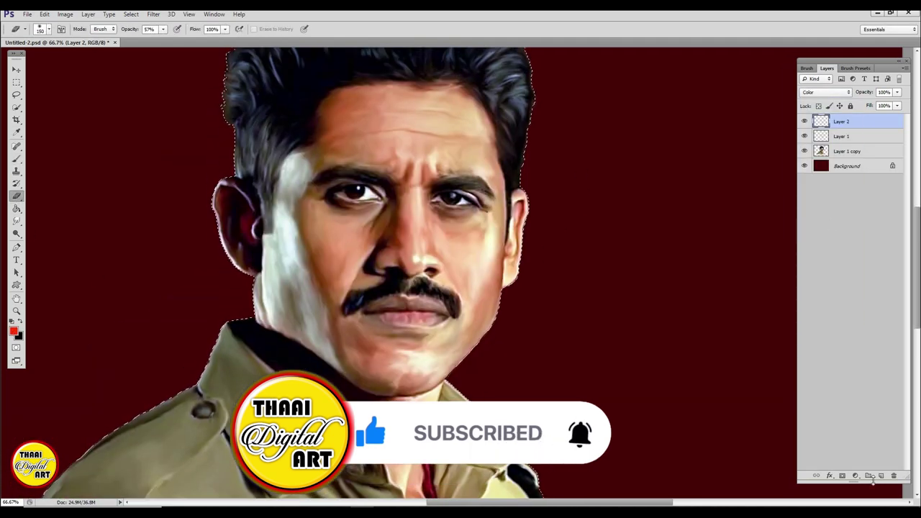
Step: Add Layer 3 in Color blend mode and brush a pink flush onto the cheeks
{"action": "left_click", "coordinate": [880, 475]}
{"action": "left_click", "coordinate": [826, 92]}
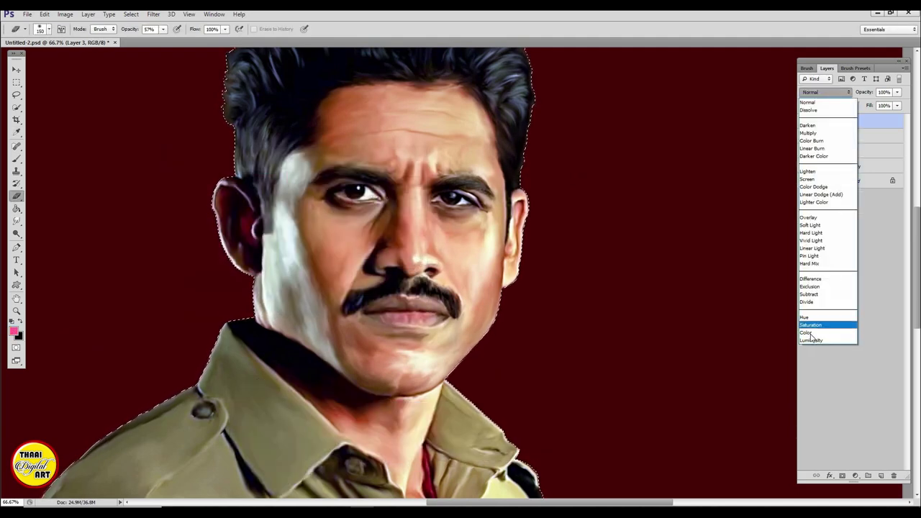
{"action": "left_click", "coordinate": [806, 333]}
{"action": "key", "text": "b"}
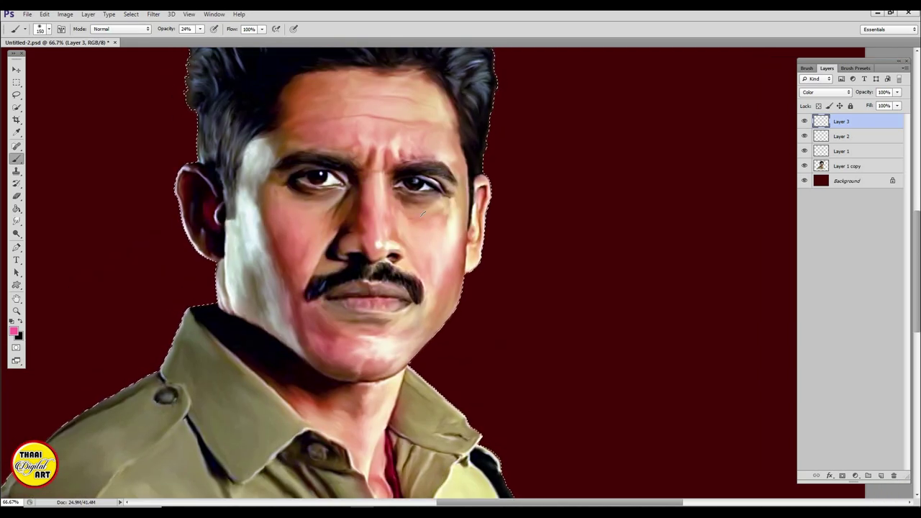
{"action": "key", "text": "e"}
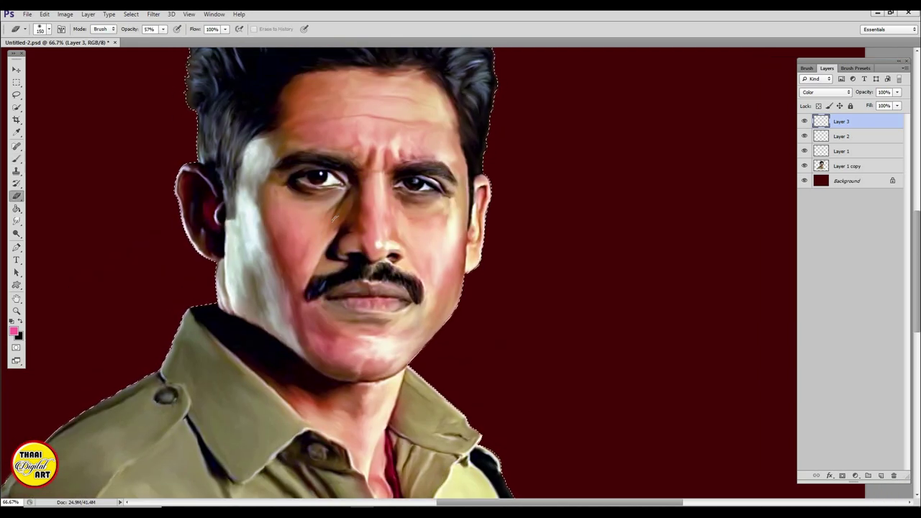
Step: Add Layer 4 in Color blend mode, ready for a new foreground colour
{"action": "left_click", "coordinate": [880, 475]}
{"action": "left_click", "coordinate": [825, 92]}
{"action": "left_click", "coordinate": [825, 339]}
{"action": "left_click", "coordinate": [13, 331]}
Step: Pick a green foreground colour and brush a touch of green onto the face
{"action": "left_click", "coordinate": [271, 243]}
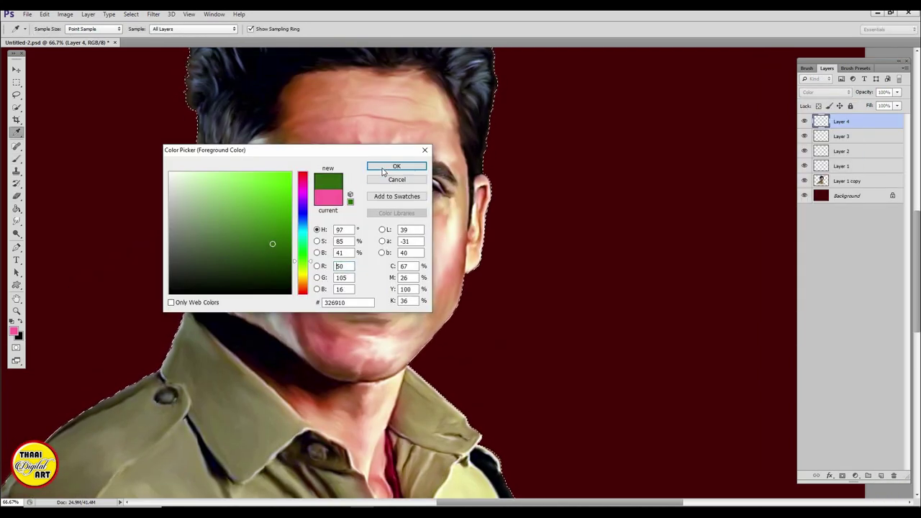
{"action": "left_click", "coordinate": [382, 164]}
{"action": "key", "text": "b"}
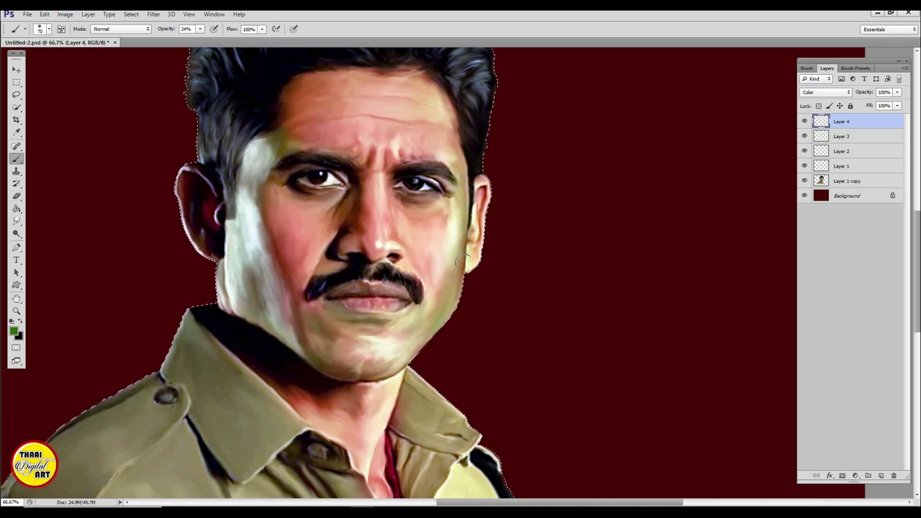
{"action": "key", "text": "e"}
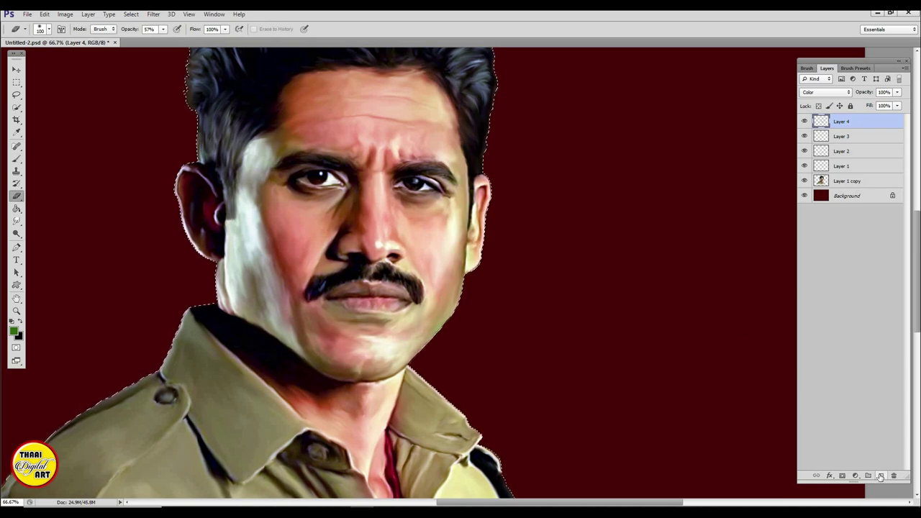
Step: Add Layer 5 and set the foreground to light grey d0ccc6 for brushing
{"action": "left_click", "coordinate": [880, 476]}
{"action": "left_click", "coordinate": [13, 331]}
{"action": "left_click", "coordinate": [173, 248]}
{"action": "left_click", "coordinate": [303, 286]}
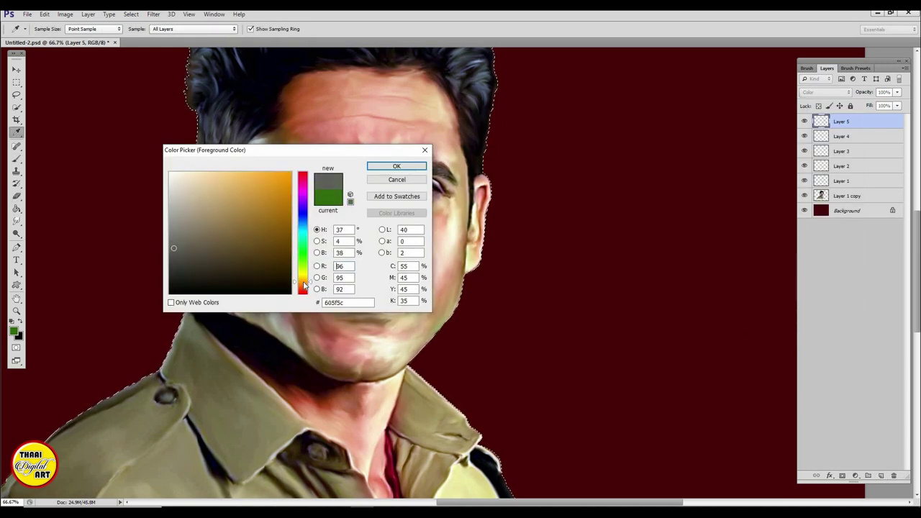
{"action": "left_click", "coordinate": [374, 170]}
{"action": "key", "text": "b"}
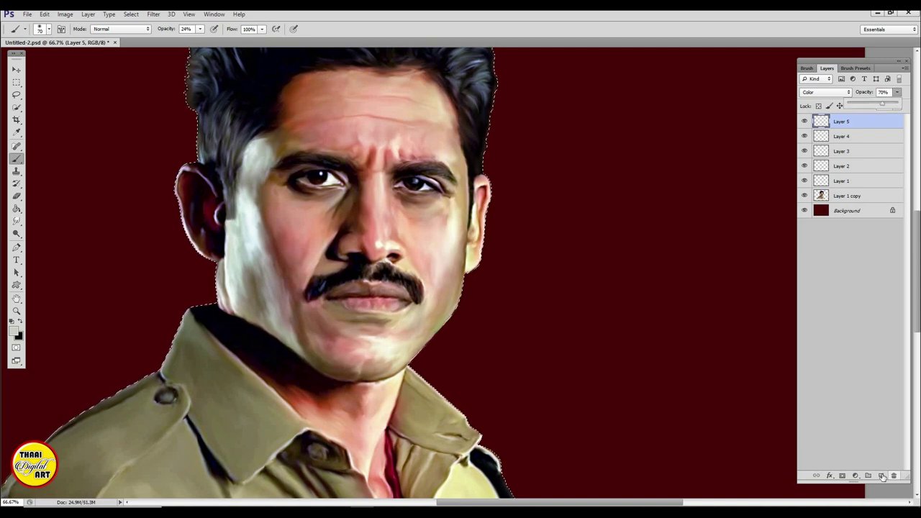
Step: Add a new Color-mode layer (Layer 6) with a teal foreground colour
{"action": "left_click", "coordinate": [882, 476]}
{"action": "left_click", "coordinate": [826, 93]}
{"action": "left_click", "coordinate": [822, 331]}
{"action": "left_click", "coordinate": [13, 331]}
{"action": "left_click", "coordinate": [274, 208]}
{"action": "left_click", "coordinate": [382, 164]}
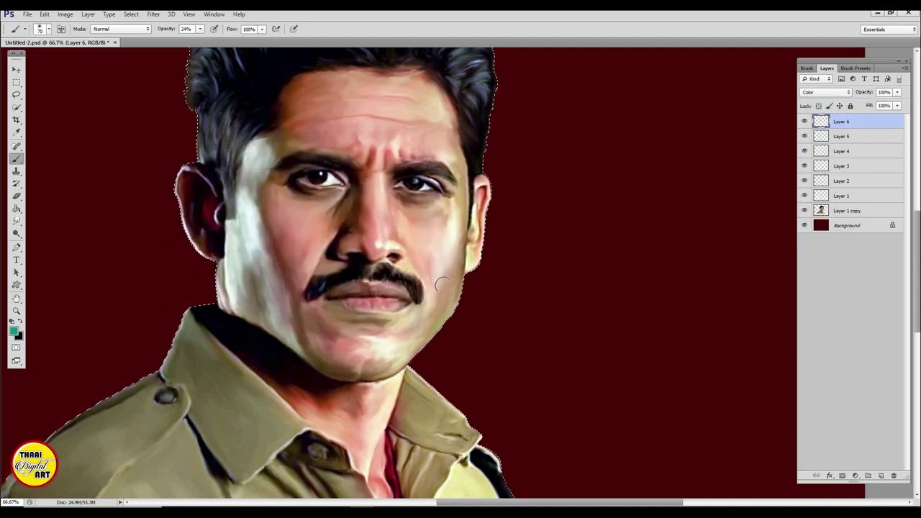
Step: Merge Layers 1–6 into the portrait and add a new Soft Light layer
{"action": "left_click", "coordinate": [846, 210], "text": "shift"}
{"action": "key", "text": "ctrl+e"}
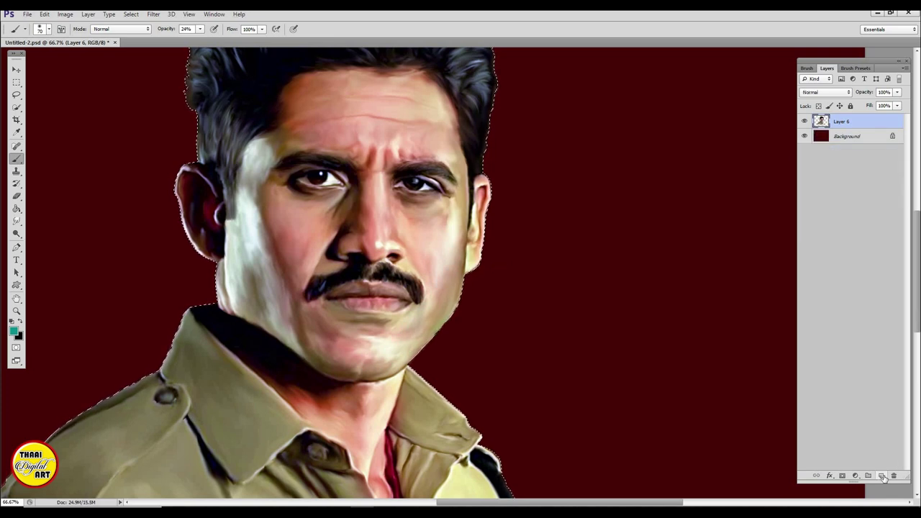
{"action": "left_click", "coordinate": [882, 476]}
{"action": "left_click", "coordinate": [826, 92]}
{"action": "left_click", "coordinate": [822, 223]}
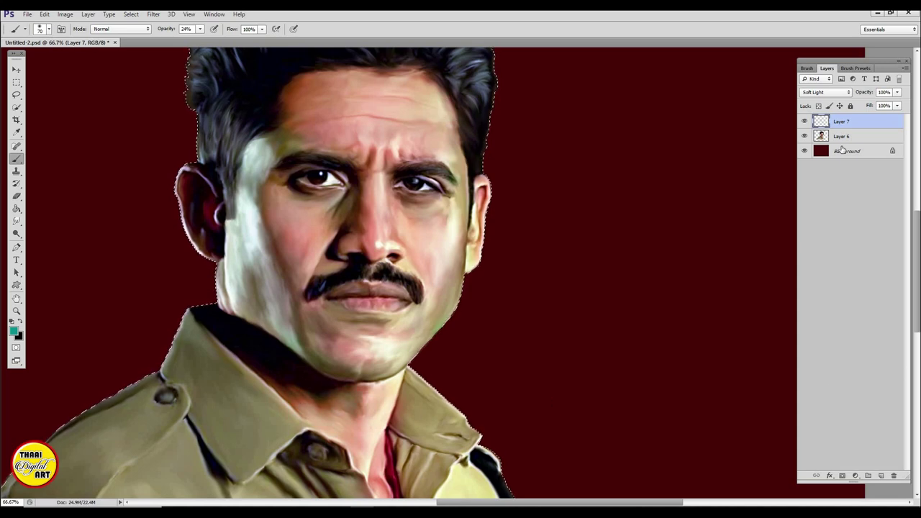
Step: Apply Vibrance to the merged portrait and merge it with the Soft Light layer
{"action": "left_click", "coordinate": [842, 136]}
{"action": "left_click", "coordinate": [249, 142]}
{"action": "key", "text": "ctrl+minus"}
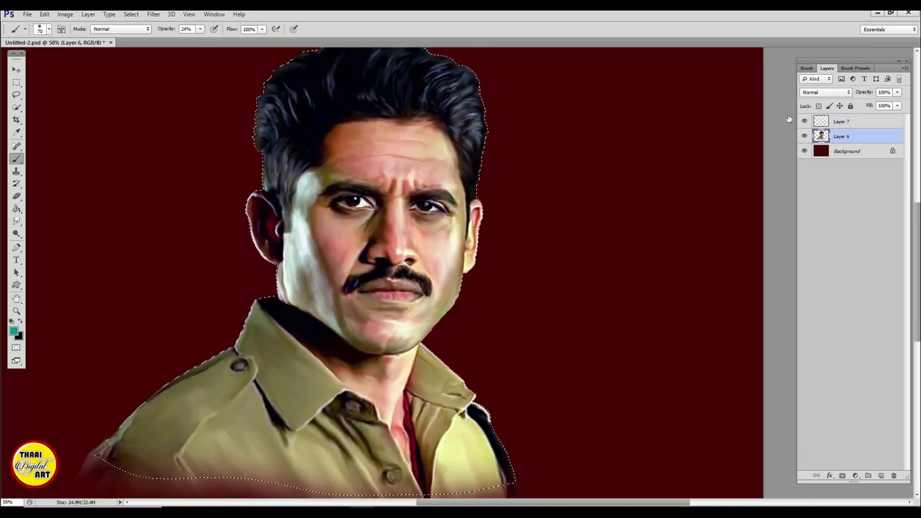
{"action": "left_click", "coordinate": [842, 121], "text": "shift"}
{"action": "key", "text": "ctrl+e"}
Step: Add a new layer and pick dark blue as the foreground colour
{"action": "left_click", "coordinate": [882, 476]}
{"action": "left_click", "coordinate": [13, 331]}
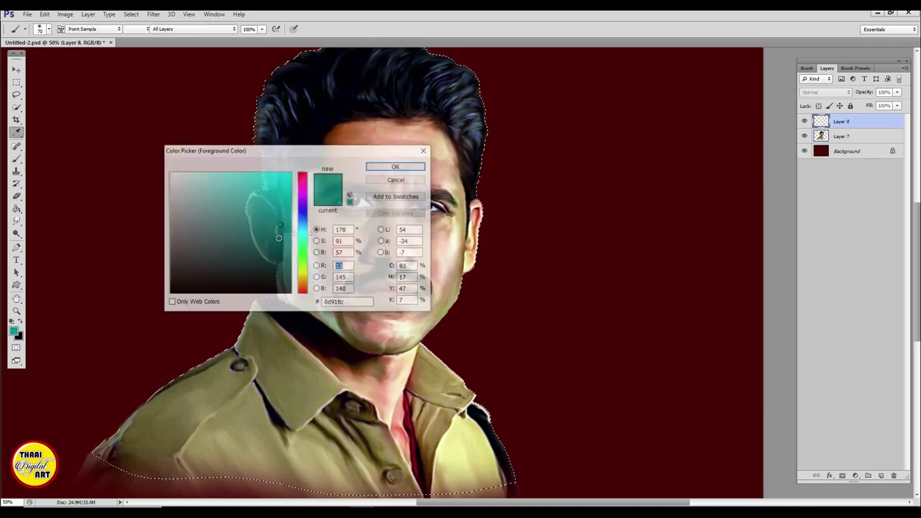
{"action": "left_click", "coordinate": [302, 216]}
{"action": "left_click", "coordinate": [395, 166]}
Step: Set the layer to Overlay and brush blue light down the left cheek, jaw and neck at size 125
{"action": "key", "text": "b"}
{"action": "left_click", "coordinate": [825, 92]}
{"action": "left_click", "coordinate": [822, 213]}
{"action": "right_click", "coordinate": [328, 183]}
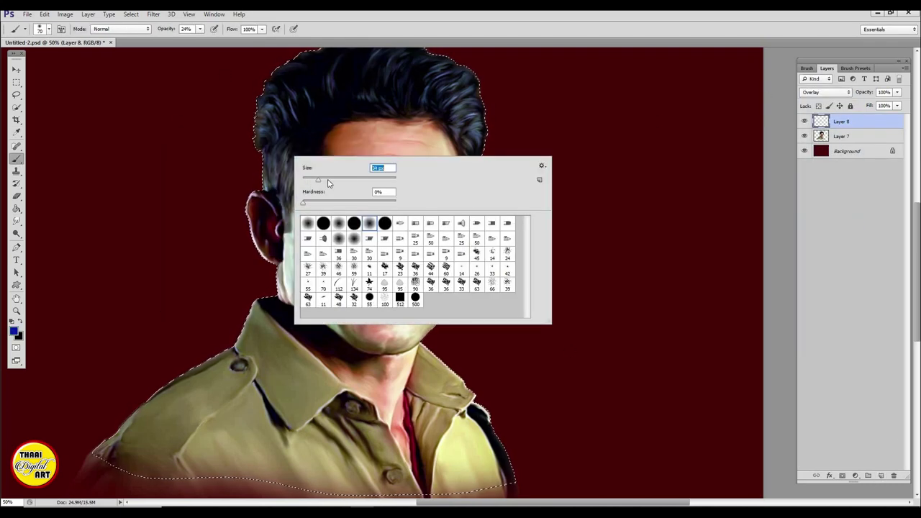
{"action": "mouse_move", "coordinate": [318, 179]}
{"action": "left_mouse_down"}
{"action": "mouse_move", "coordinate": [332, 179]}
{"action": "mouse_move", "coordinate": [308, 253]}
{"action": "mouse_move", "coordinate": [313, 323]}
{"action": "left_mouse_up"}
{"action": "mouse_move", "coordinate": [245, 309]}
{"action": "left_mouse_down"}
{"action": "mouse_move", "coordinate": [302, 360]}
{"action": "mouse_move", "coordinate": [309, 180]}
{"action": "left_mouse_up"}
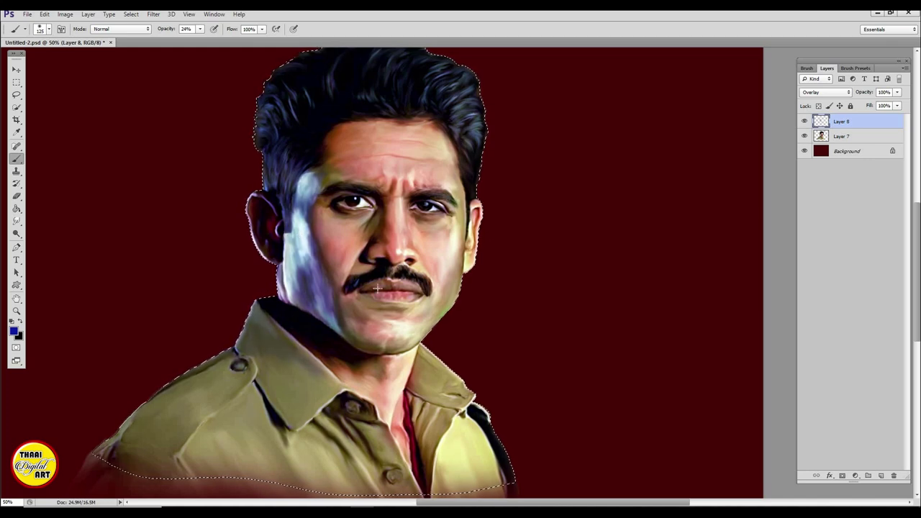
Step: Shift the blue shading's hue to +21 for a purple-blue rim light
{"action": "key", "text": "ctrl+u"}
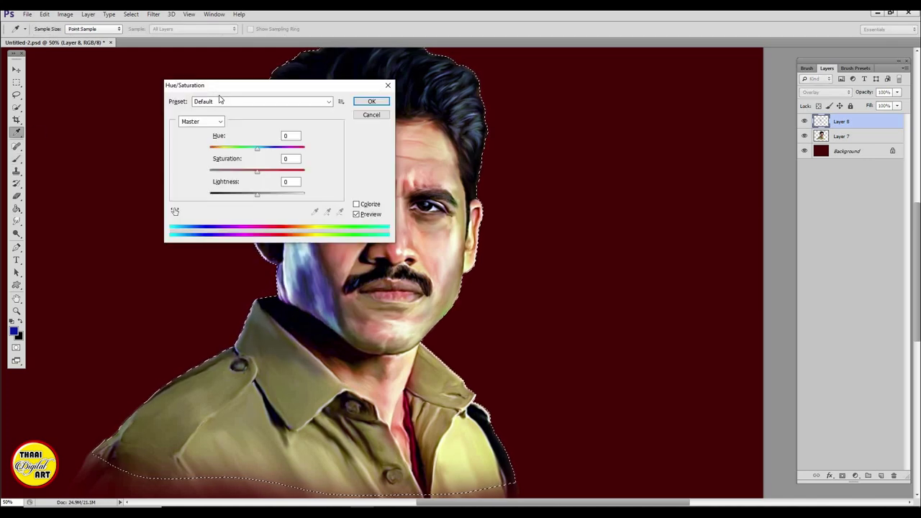
{"action": "left_click_drag", "start_coordinate": [221, 85], "coordinate": [536, 102]}
{"action": "mouse_move", "coordinate": [572, 165]}
{"action": "left_mouse_down"}
{"action": "mouse_move", "coordinate": [532, 167]}
{"action": "mouse_move", "coordinate": [582, 167]}
{"action": "left_mouse_up"}
{"action": "left_click_drag", "start_coordinate": [571, 212], "coordinate": [576, 212]}
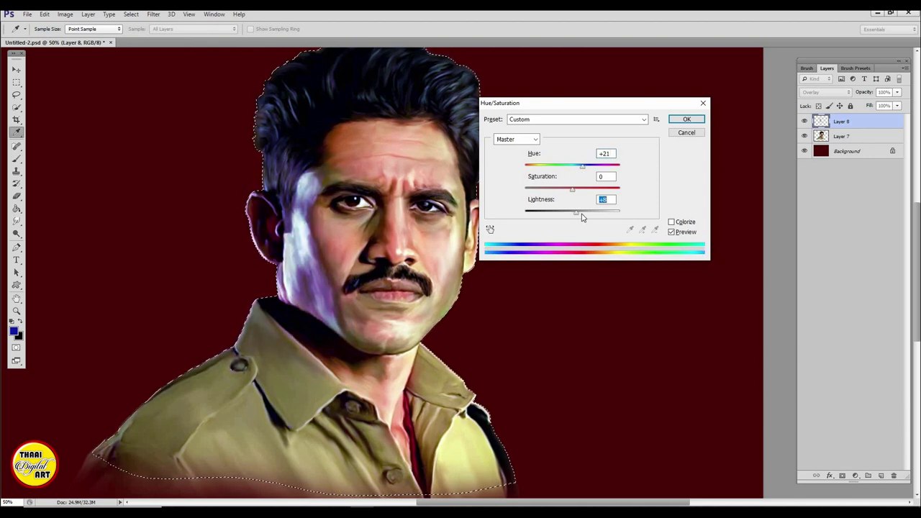
{"action": "key", "text": "Return"}
{"action": "key", "text": "ctrl+plus"}
Step: Add a new layer and merge the blue light layer into the portrait
{"action": "key", "text": "ctrl+shift+alt+n"}
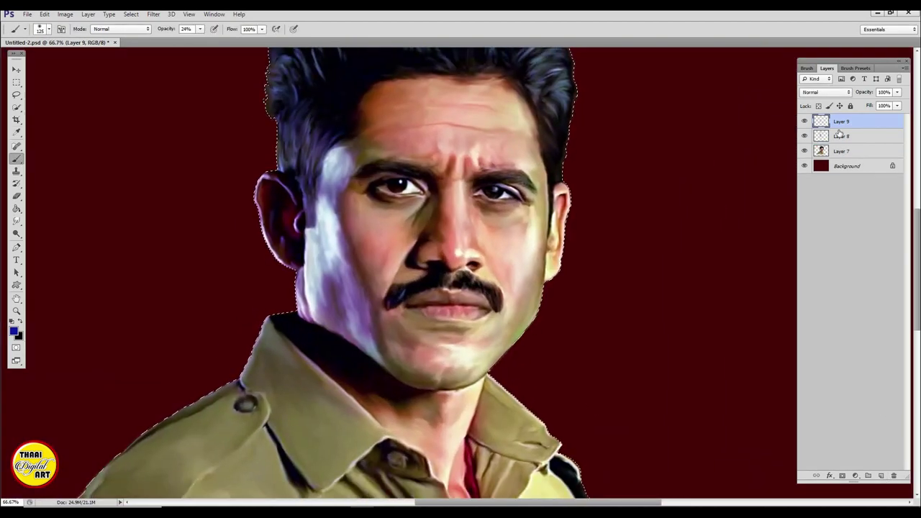
{"action": "left_click", "coordinate": [839, 136], "text": "shift"}
{"action": "key", "text": "ctrl+e"}
{"action": "left_click", "coordinate": [841, 121]}
Step: Brush a faint red Color-mode tint over the face at 37% layer opacity
{"action": "key", "text": "shift+alt+c"}
{"action": "left_click", "coordinate": [13, 331]}
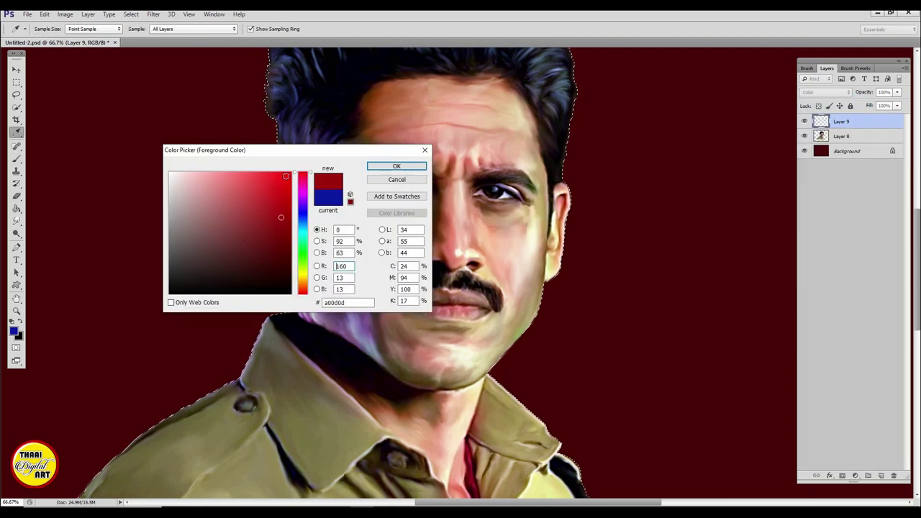
{"action": "key", "text": "Return"}
{"action": "key", "text": "b"}
{"action": "right_click", "coordinate": [529, 195]}
{"action": "key", "text": "Escape"}
{"action": "scroll", "coordinate": [437, 234], "scroll_direction": "up", "scroll_amount": 3}
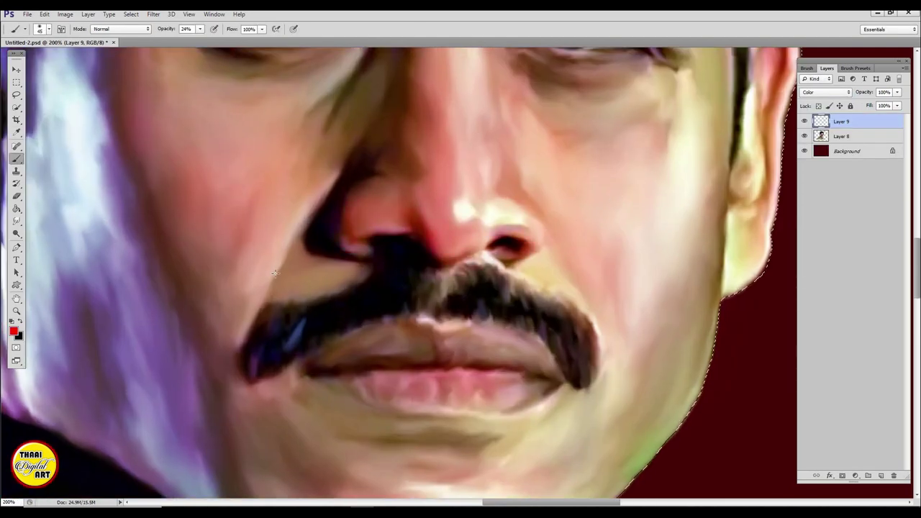
{"action": "scroll", "coordinate": [609, 400], "scroll_direction": "down", "scroll_amount": 3}
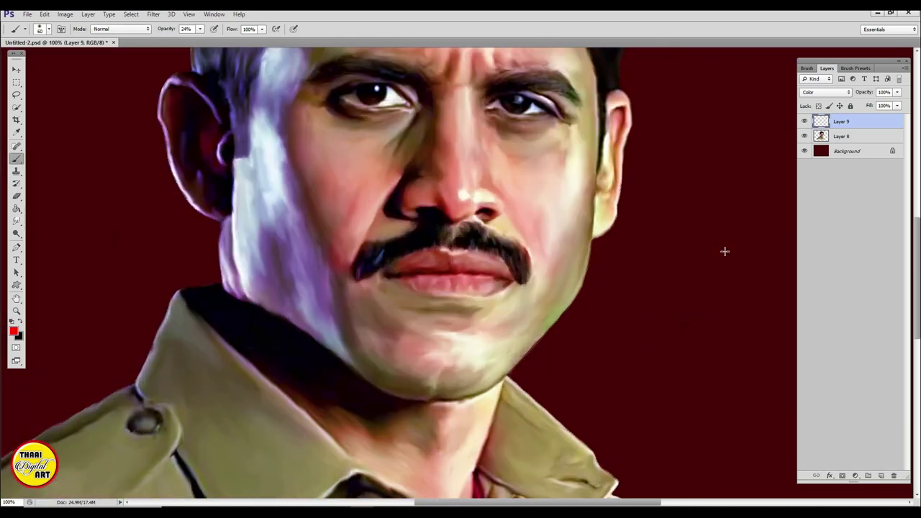
{"action": "scroll", "coordinate": [335, 136], "scroll_direction": "up", "scroll_amount": 2}
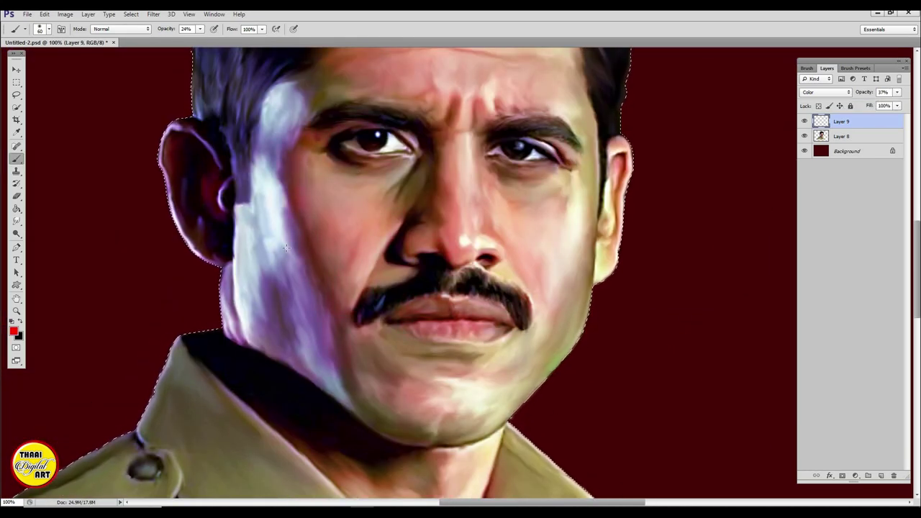
{"action": "scroll", "coordinate": [446, 402], "scroll_direction": "right", "scroll_amount": 2}
{"action": "scroll", "coordinate": [446, 403], "scroll_direction": "up", "scroll_amount": 2}
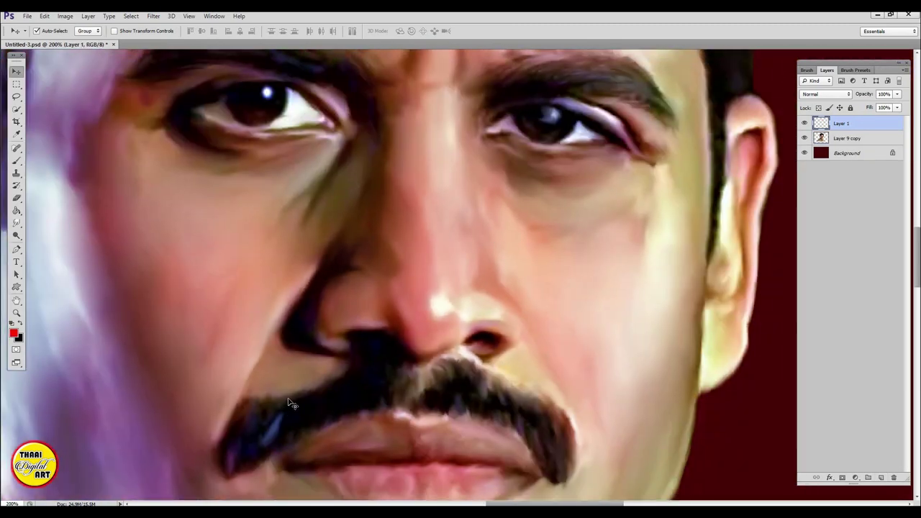
Step: Pick a pinker red and set Layer 1 to Soft Light
{"action": "left_click", "coordinate": [17, 161]}
{"action": "left_click", "coordinate": [13, 332]}
{"action": "left_click", "coordinate": [379, 167]}
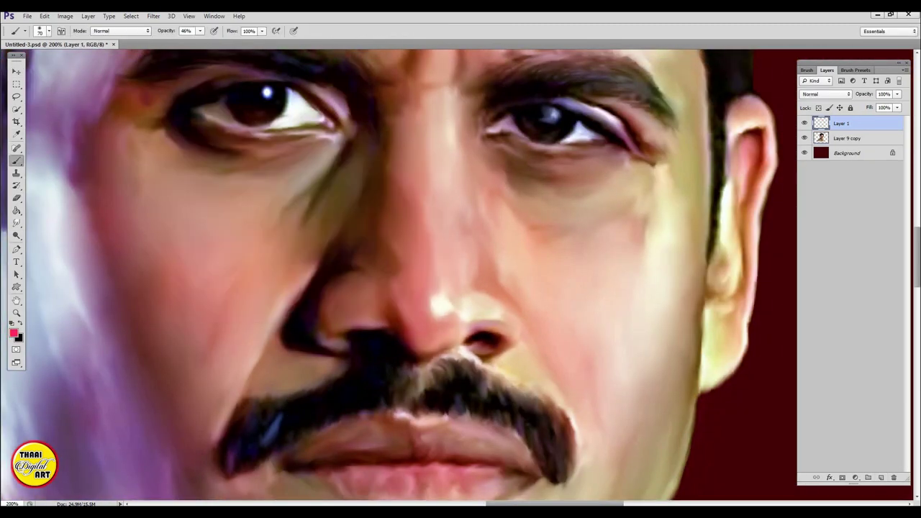
{"action": "left_click", "coordinate": [801, 94]}
{"action": "left_click", "coordinate": [820, 228]}
Step: Paint warm pinkish-red accents around the eyes, nose and mouth, erasing excess, then add Layer 2
{"action": "scroll", "coordinate": [389, 273], "scroll_direction": "down", "scroll_amount": 5}
{"action": "left_click_drag", "start_coordinate": [338, 292], "coordinate": [266, 407]}
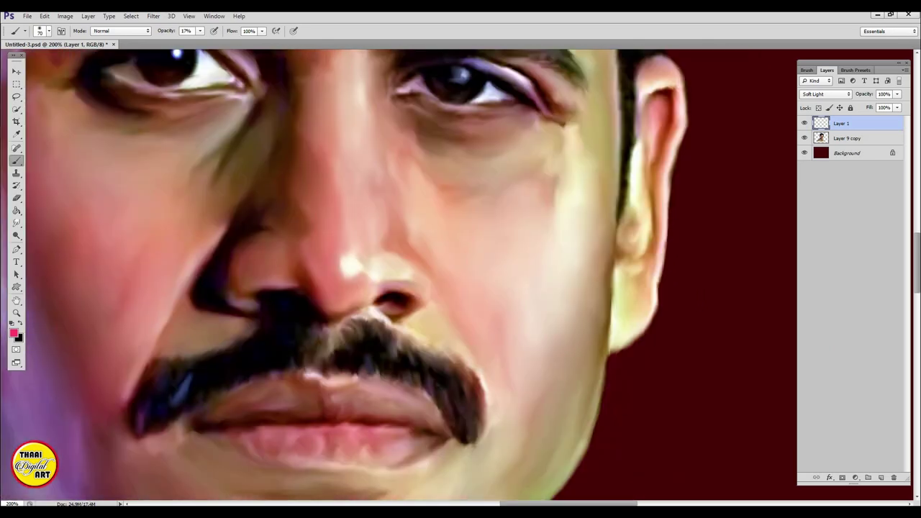
{"action": "left_click_drag", "start_coordinate": [338, 288], "coordinate": [226, 273]}
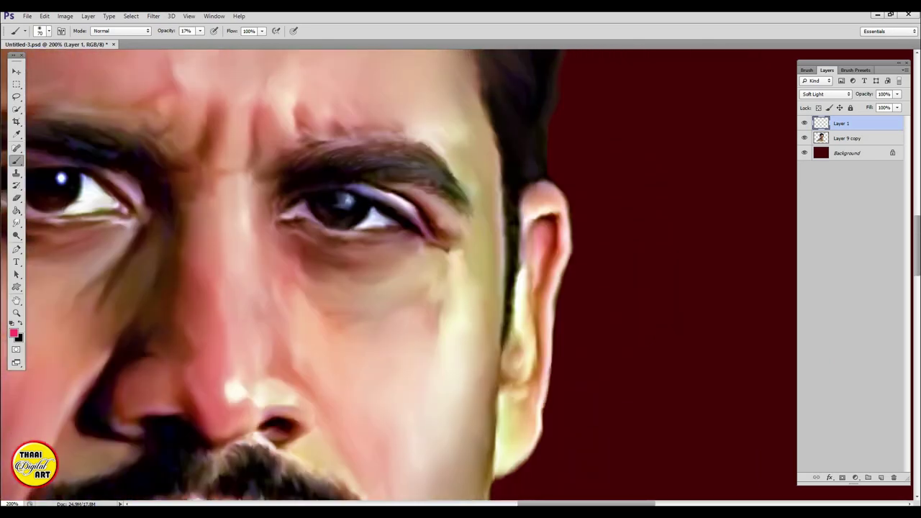
{"action": "scroll", "coordinate": [439, 236], "scroll_direction": "down", "scroll_amount": 3}
{"action": "scroll", "coordinate": [439, 236], "scroll_direction": "down", "scroll_amount": 3}
{"action": "scroll", "coordinate": [440, 237], "scroll_direction": "down", "scroll_amount": 2}
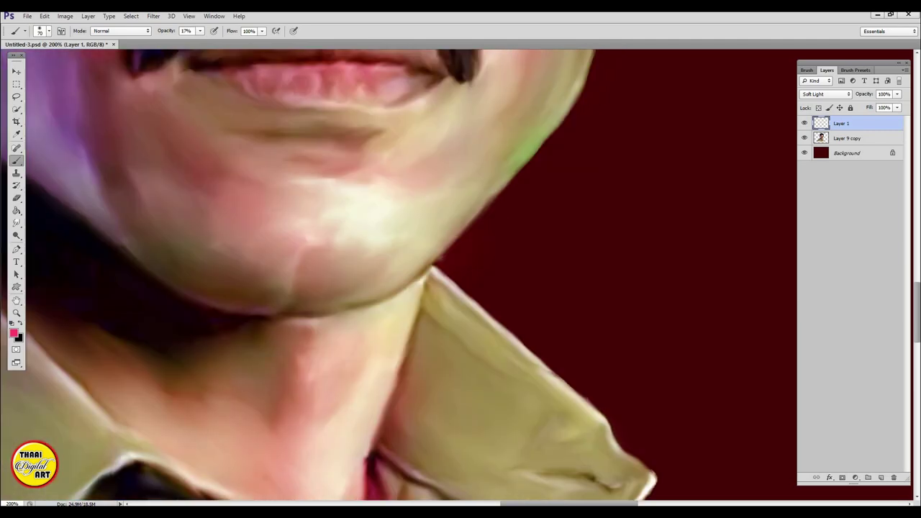
{"action": "scroll", "coordinate": [503, 280], "scroll_direction": "down", "scroll_amount": 1}
{"action": "key", "text": "e"}
{"action": "scroll", "coordinate": [579, 311], "scroll_direction": "up", "scroll_amount": 5}
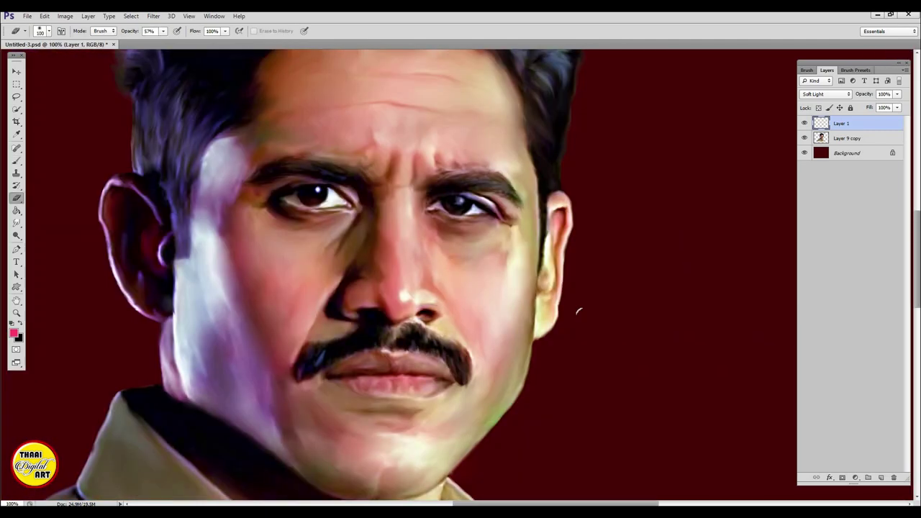
{"action": "left_click", "coordinate": [882, 478]}
Step: Pick bright aqua 3cffcf, set Layer 2 to Soft Light, and apply Hue -56, Saturation +37
{"action": "left_click", "coordinate": [13, 332]}
{"action": "left_click", "coordinate": [302, 240]}
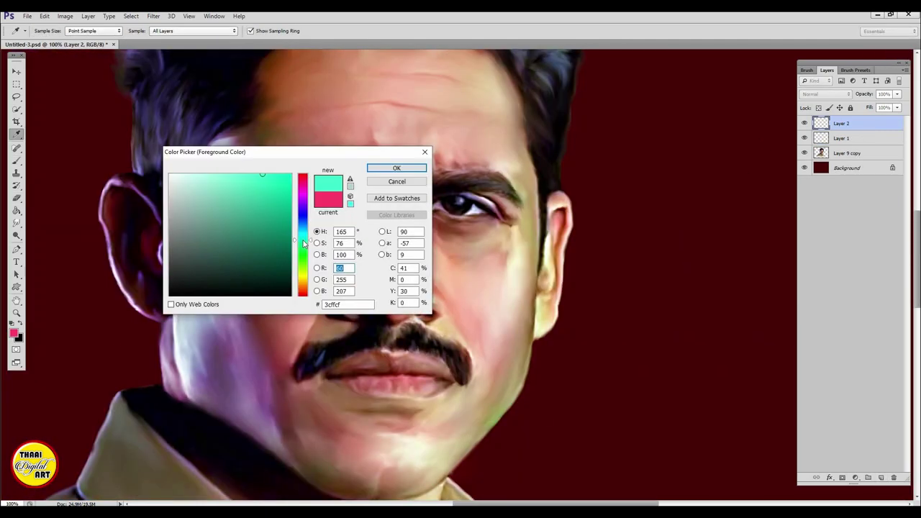
{"action": "left_click", "coordinate": [284, 238]}
{"action": "key", "text": "Return"}
{"action": "key", "text": "b"}
{"action": "left_click", "coordinate": [826, 95]}
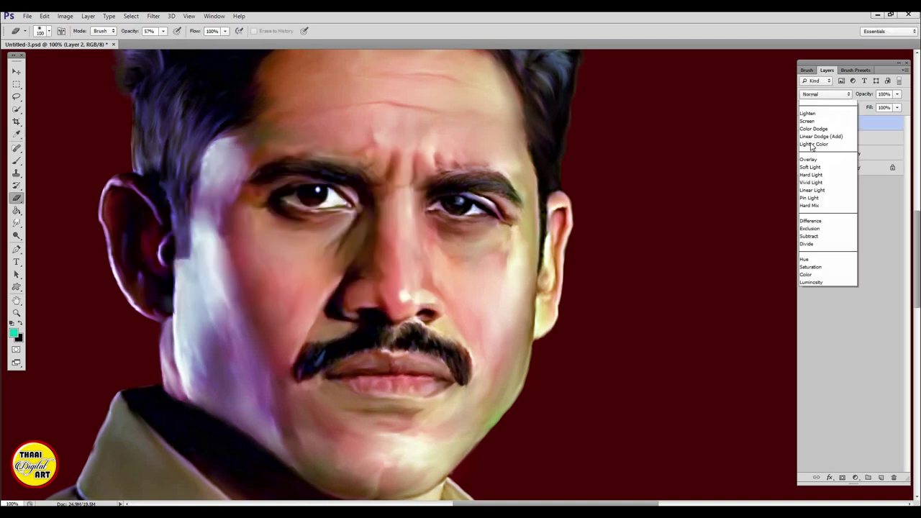
{"action": "left_click", "coordinate": [827, 202]}
{"action": "left_click_drag", "start_coordinate": [200, 31], "coordinate": [202, 45]}
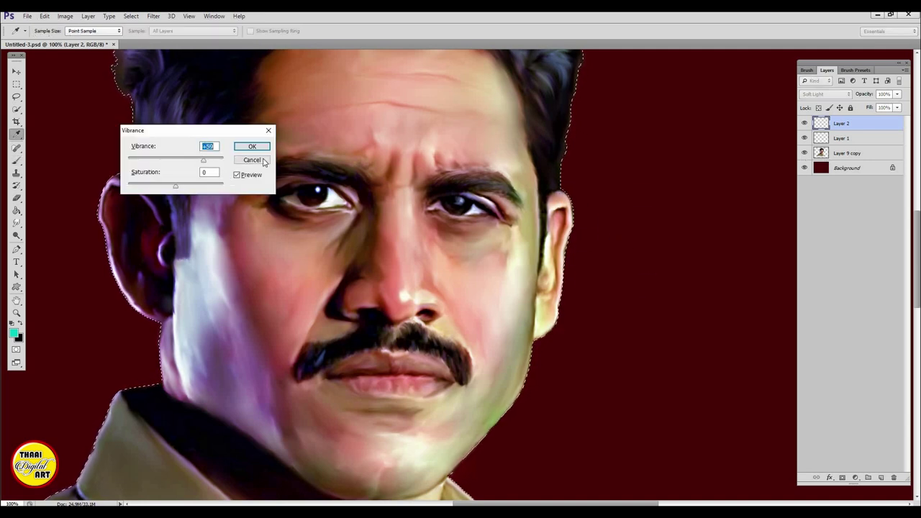
{"action": "left_click_drag", "start_coordinate": [626, 168], "coordinate": [549, 171]}
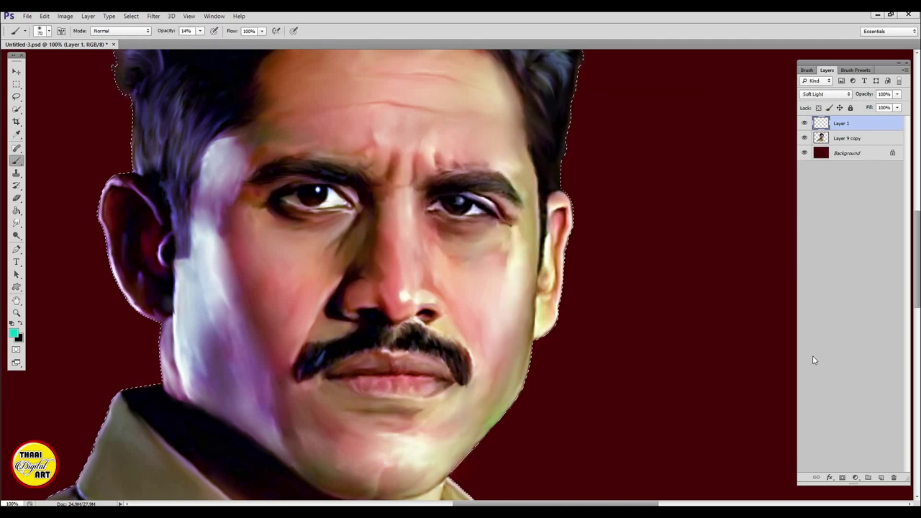
Step: Add a new Overlay layer with a fresh paint colour
{"action": "left_click", "coordinate": [881, 477]}
{"action": "left_click", "coordinate": [13, 332]}
{"action": "left_click", "coordinate": [382, 166]}
{"action": "left_click", "coordinate": [825, 94]}
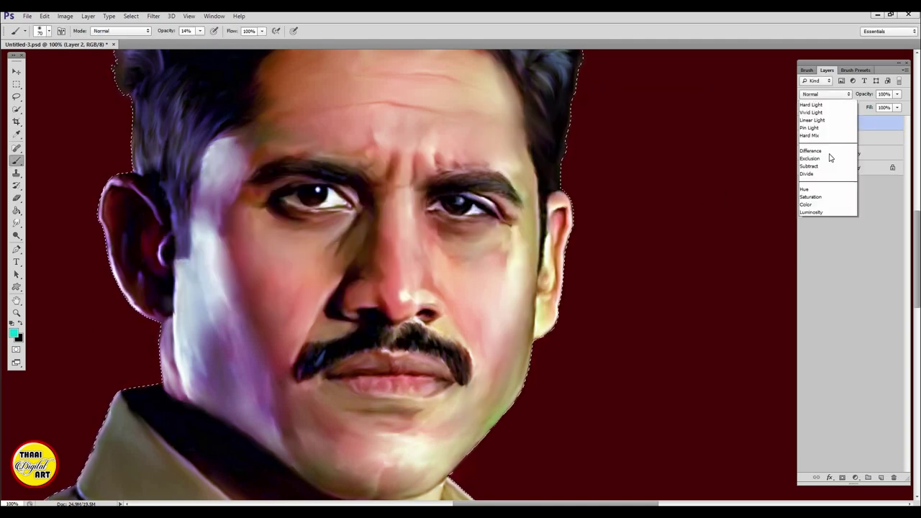
{"action": "left_click", "coordinate": [811, 89]}
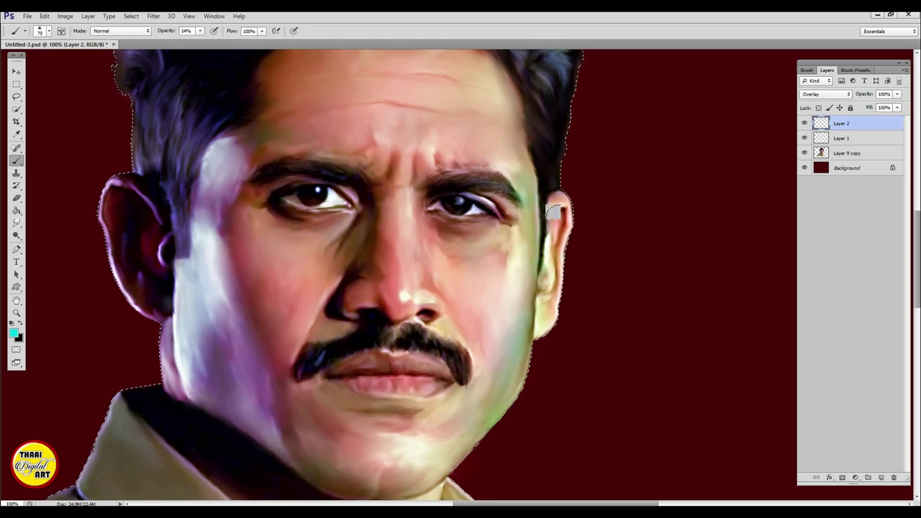
Step: Paint and erase-to-history colour on the nose and mustache, then merge into one portrait layer
{"action": "key", "text": "ctrl+plus"}
{"action": "key", "text": "ctrl+plus"}
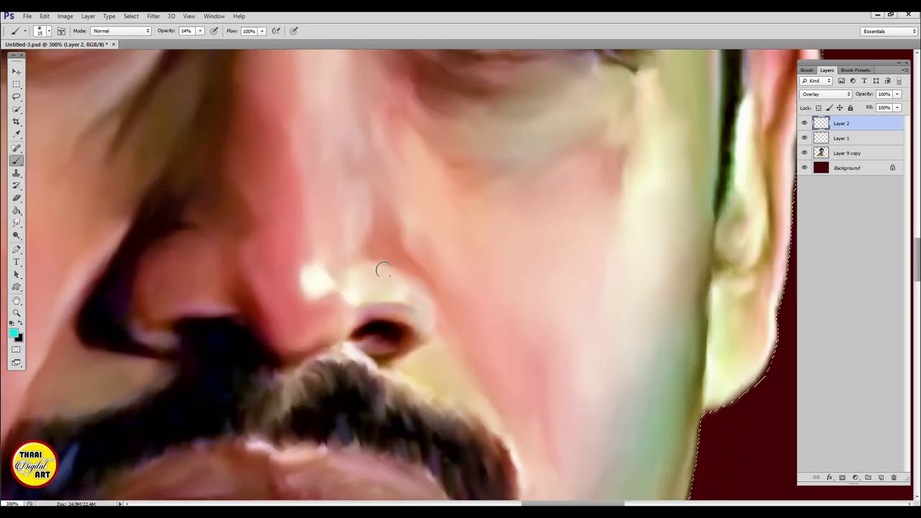
{"action": "key", "text": "ctrl+0"}
{"action": "key", "text": "e"}
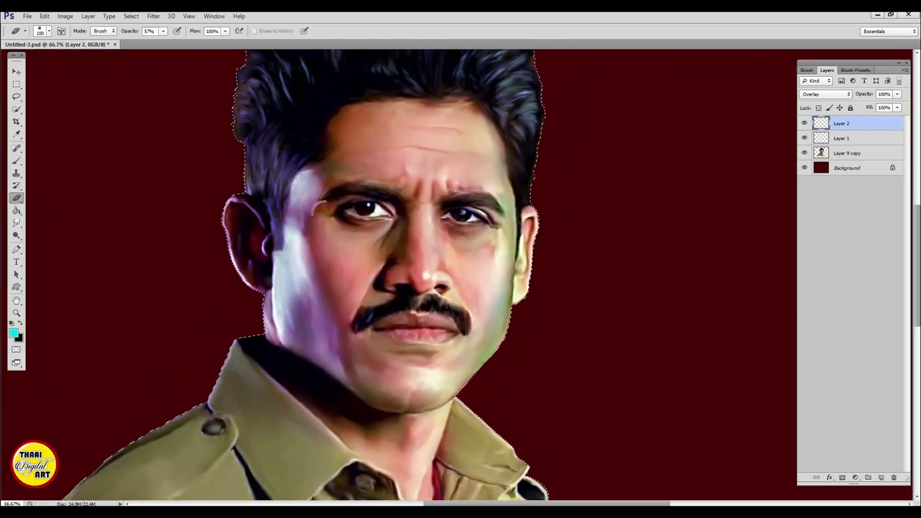
{"action": "key", "text": "b"}
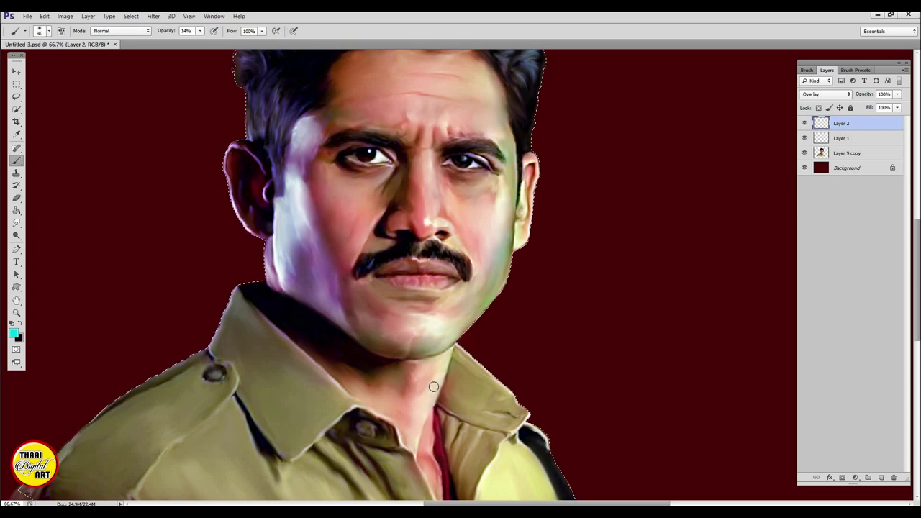
{"action": "key", "text": "e"}
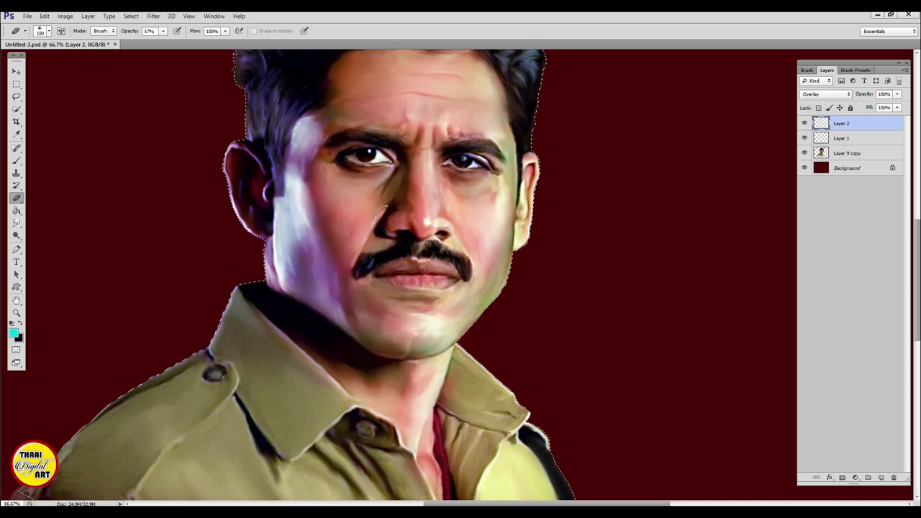
{"action": "left_click", "coordinate": [842, 137], "text": "shift"}
{"action": "key", "text": "ctrl+e"}
{"action": "key", "text": "ctrl+e"}
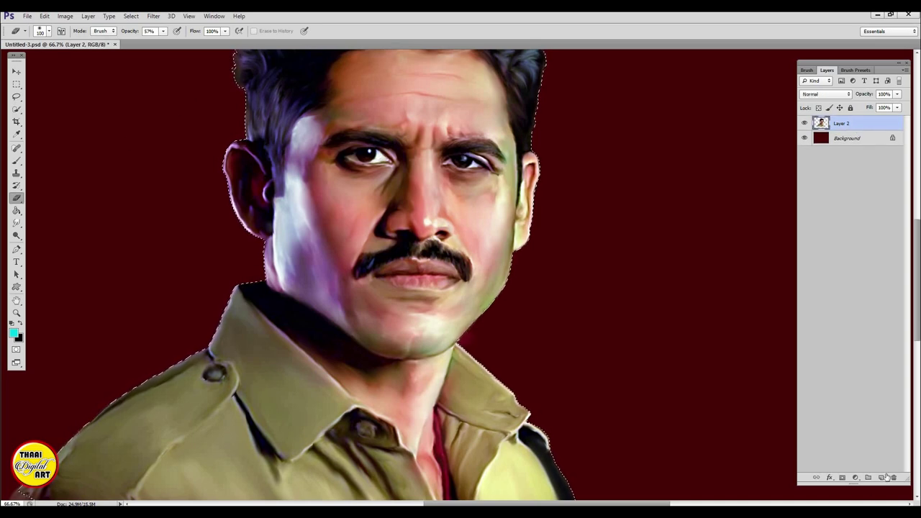
Step: Glaze pink over the face on a new Overlay layer, erasing back to history where needed
{"action": "key", "text": "ctrl+shift+alt+n"}
{"action": "left_click", "coordinate": [15, 333]}
{"action": "left_click", "coordinate": [395, 168]}
{"action": "key", "text": "ctrl+1"}
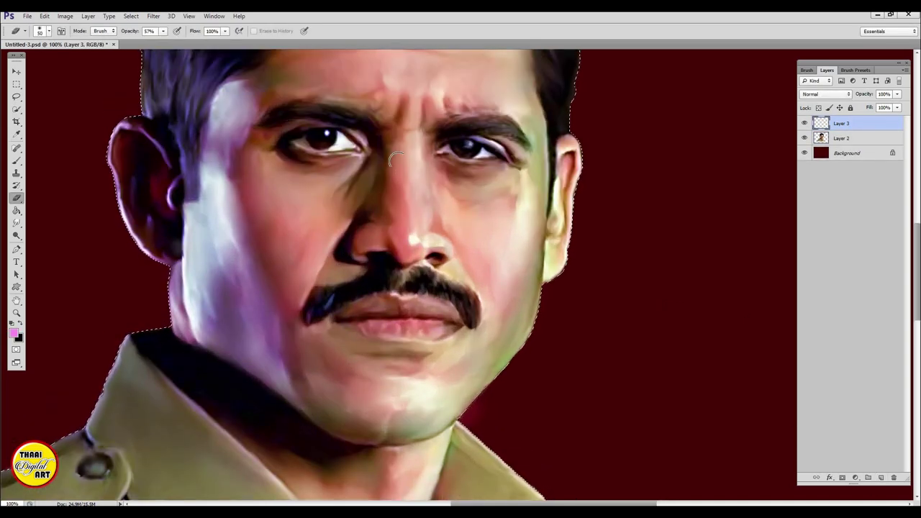
{"action": "key", "text": "b"}
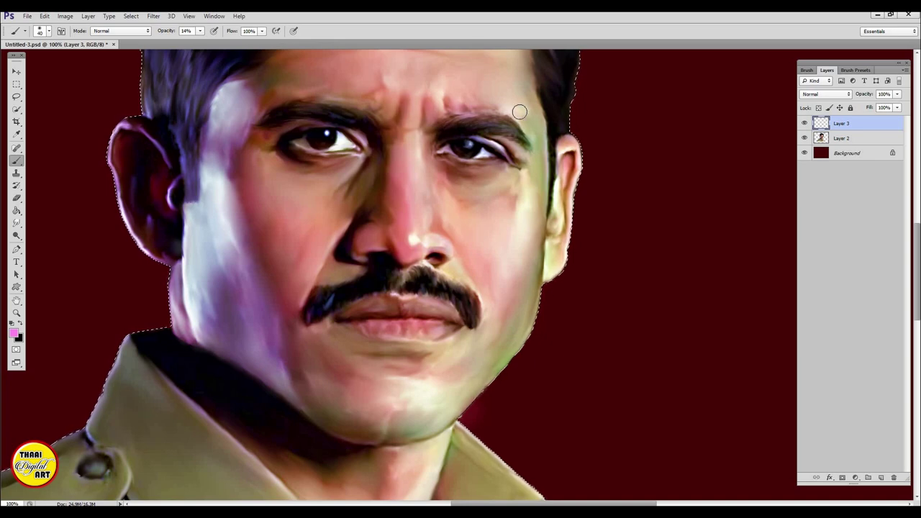
{"action": "key", "text": "e"}
{"action": "key", "text": "ctrl+minus"}
{"action": "key", "text": "ctrl+minus"}
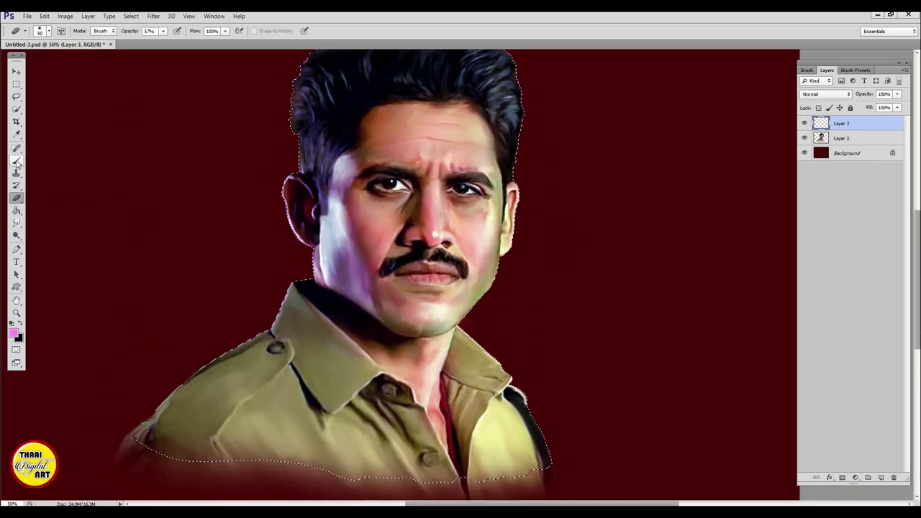
{"action": "left_click", "coordinate": [17, 162]}
{"action": "left_click", "coordinate": [825, 95]}
{"action": "left_click", "coordinate": [822, 221]}
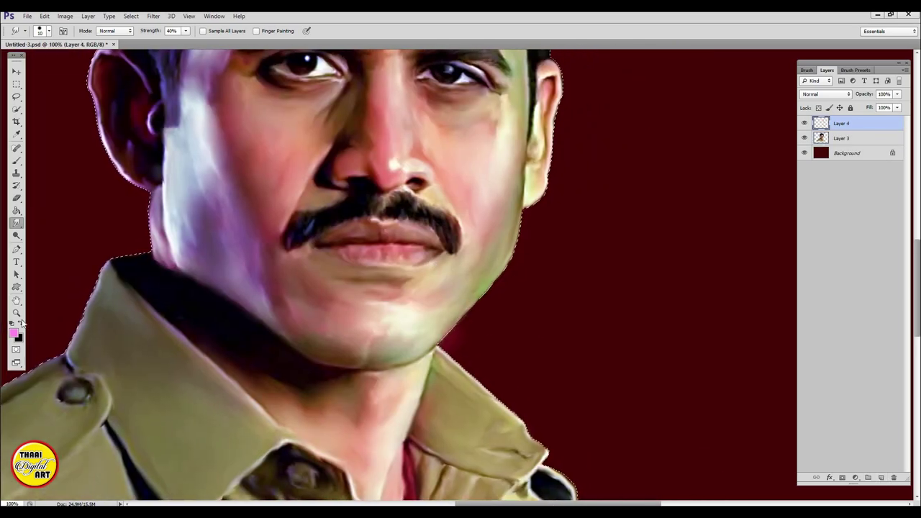
Step: Paint red warmth over the neck on a Soft Light layer
{"action": "left_click", "coordinate": [13, 331]}
{"action": "left_click", "coordinate": [393, 166]}
{"action": "left_click", "coordinate": [825, 95]}
{"action": "left_click", "coordinate": [827, 215]}
{"action": "key", "text": "b"}
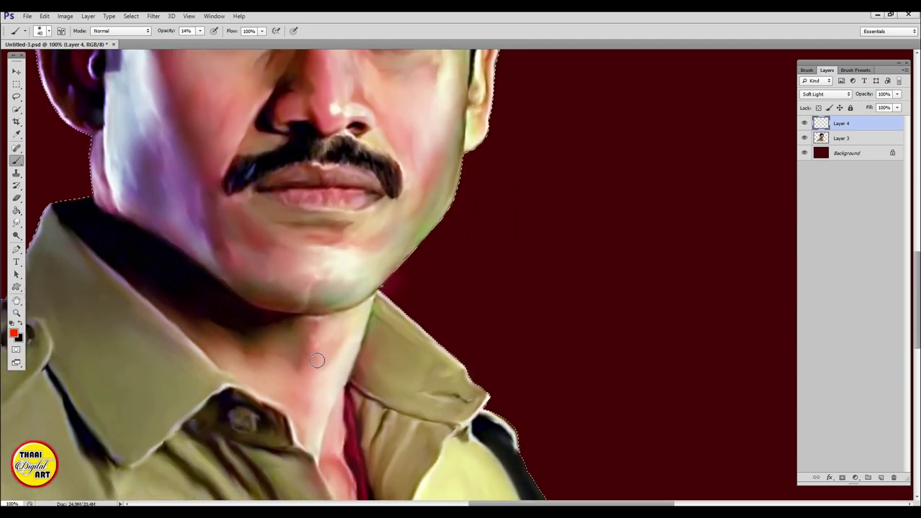
{"action": "key", "text": "ctrl+minus"}
{"action": "key", "text": "ctrl+minus"}
{"action": "key", "text": "ctrl+minus"}
Step: Merge the colour layers into the portrait, duplicate it, and clear the selection
{"action": "left_click", "coordinate": [862, 139], "text": "shift"}
{"action": "key", "text": "ctrl+e"}
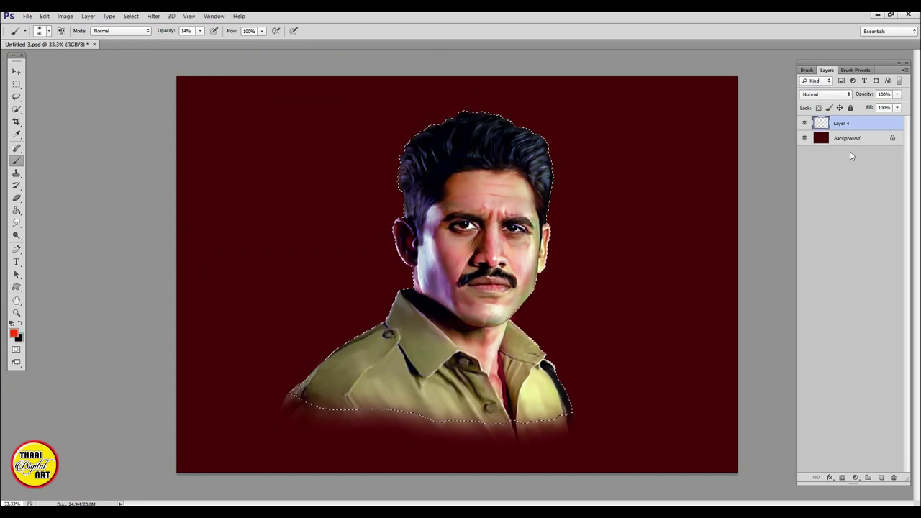
{"action": "key", "text": "ctrl+1"}
{"action": "key", "text": "ctrl+j"}
{"action": "left_click", "coordinate": [16, 235]}
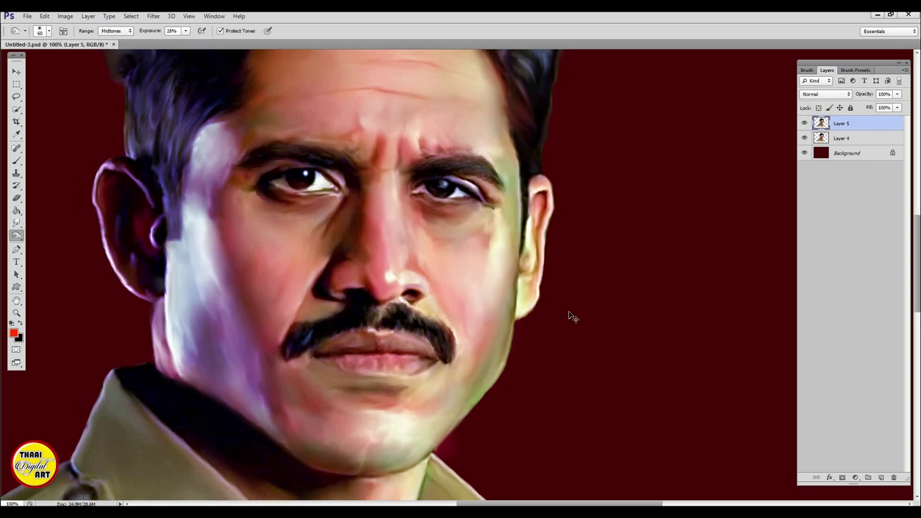
Step: Brighten the face highlights with Dodge on duplicate layers, merging each back into the portrait
{"action": "key", "text": "e"}
{"action": "key", "text": "ctrl+minus"}
{"action": "key", "text": "ctrl+minus"}
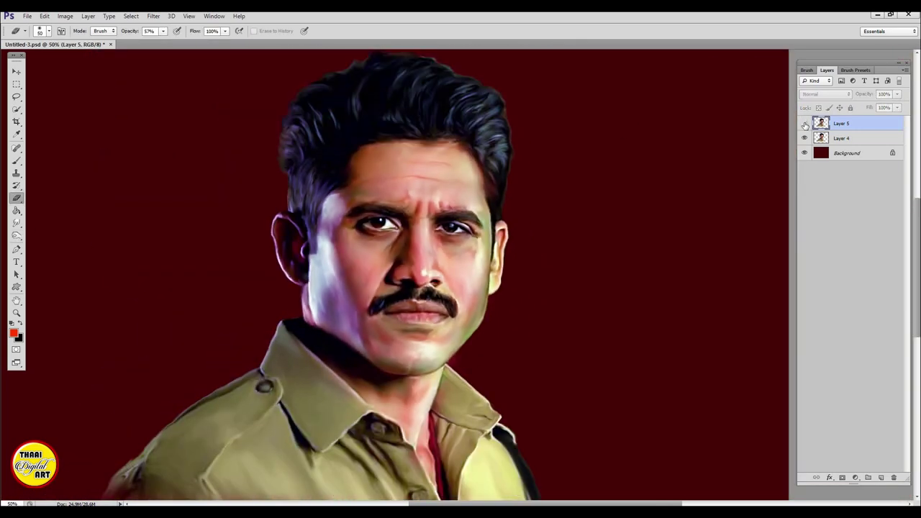
{"action": "key", "text": "shift+alt+bracketleft"}
{"action": "key", "text": "ctrl+e"}
{"action": "key", "text": "ctrl+j"}
{"action": "key", "text": "o"}
{"action": "key", "text": "ctrl+plus"}
{"action": "key", "text": "ctrl+plus"}
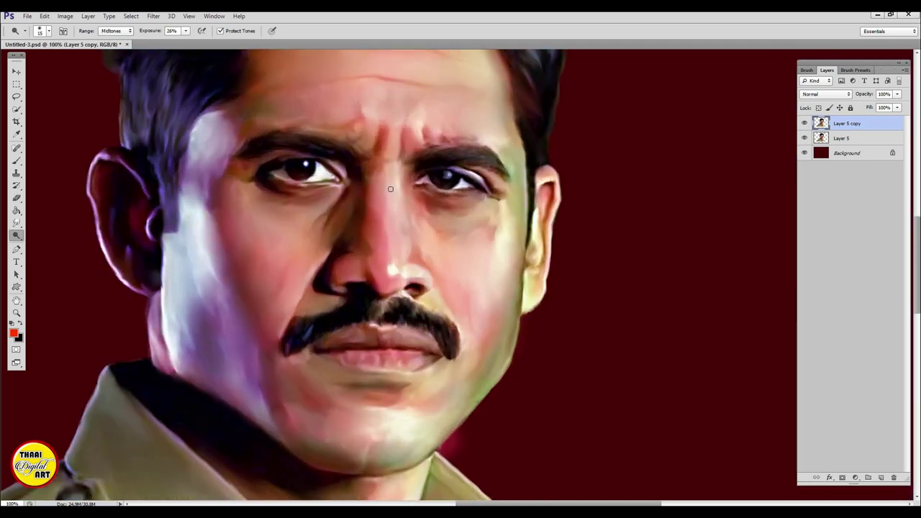
{"action": "key", "text": "ctrl+e"}
Step: Add a new Overlay layer with white as the paint colour
{"action": "key", "text": "ctrl+shift+alt+n"}
{"action": "key", "text": "shift+alt+o"}
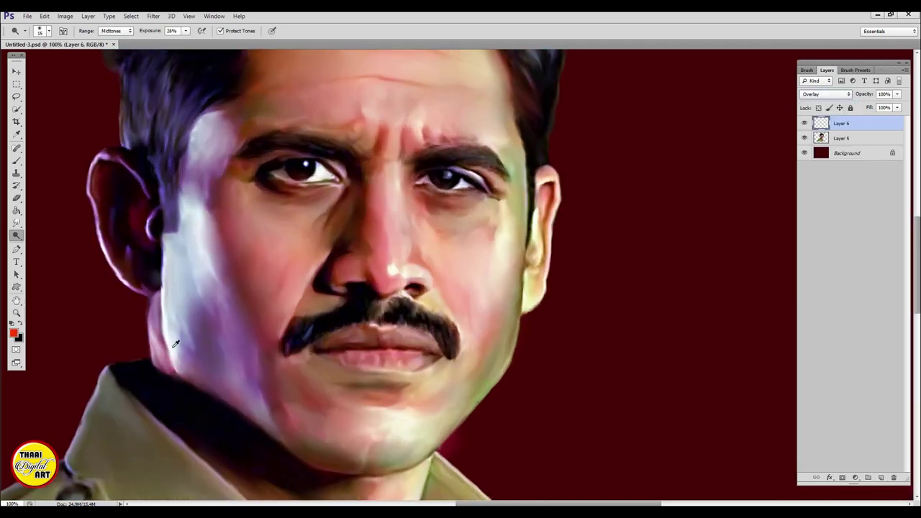
{"action": "key", "text": "d"}
{"action": "key", "text": "x"}
{"action": "key", "text": "b"}
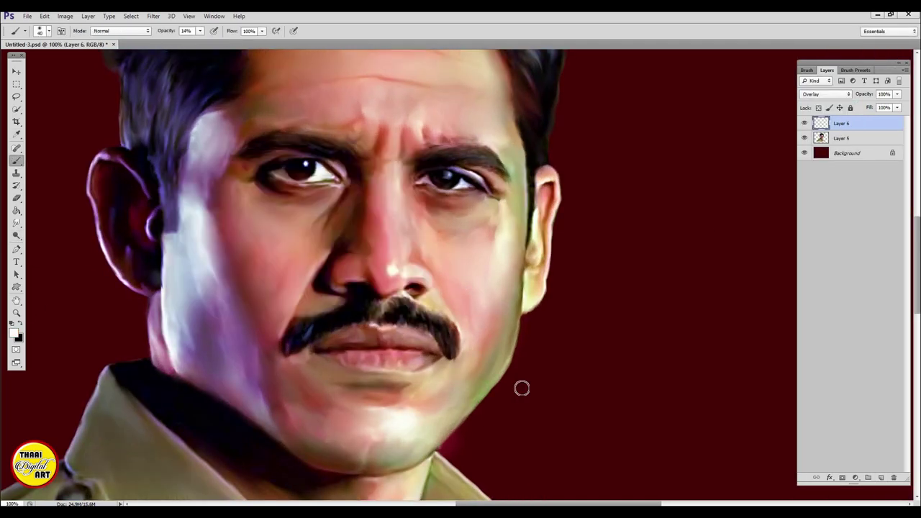
Step: Paint soft white accents around the eyes, brow and forehead, erasing back to history
{"action": "scroll", "coordinate": [489, 374], "scroll_direction": "up", "scroll_amount": 1}
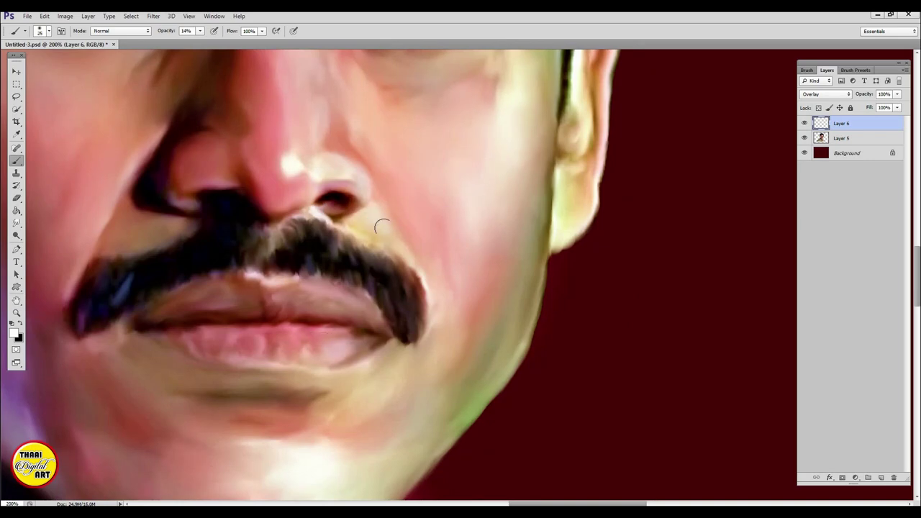
{"action": "left_click_drag", "start_coordinate": [183, 224], "coordinate": [428, 368]}
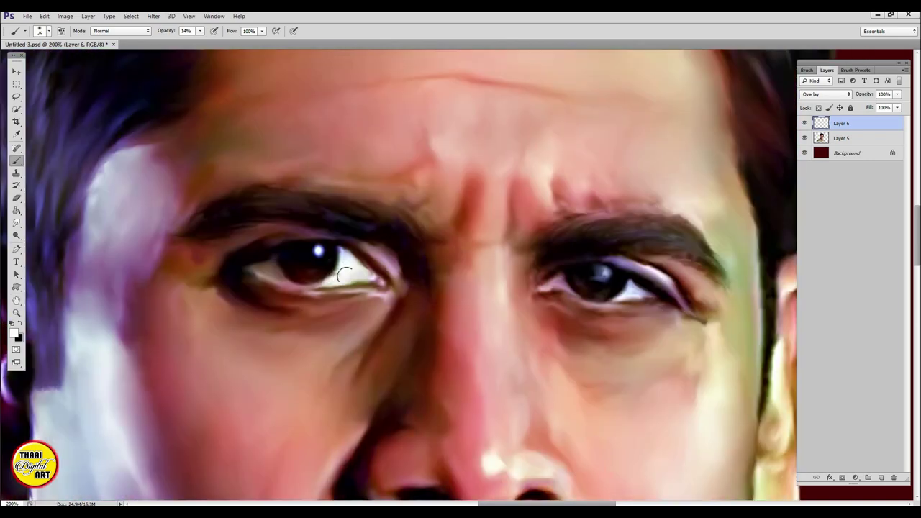
{"action": "left_click_drag", "start_coordinate": [677, 133], "coordinate": [521, 241]}
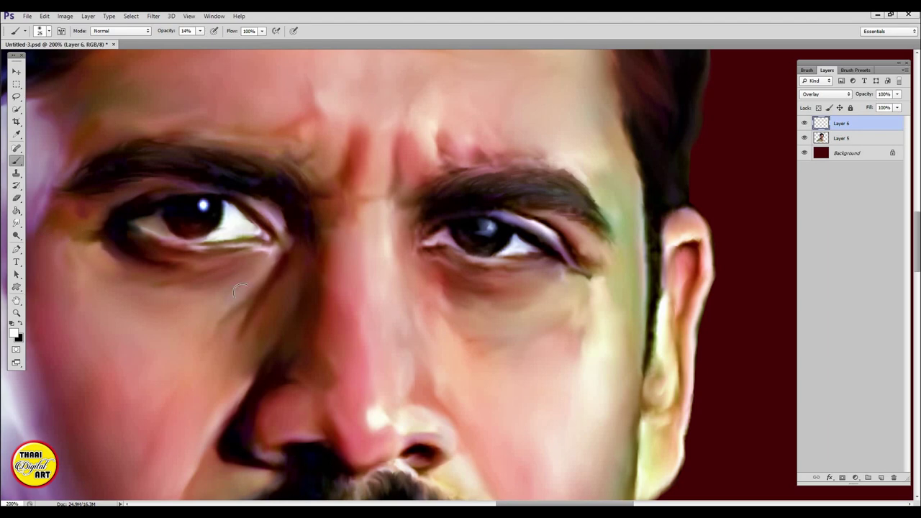
{"action": "left_click_drag", "start_coordinate": [348, 119], "coordinate": [329, 263]}
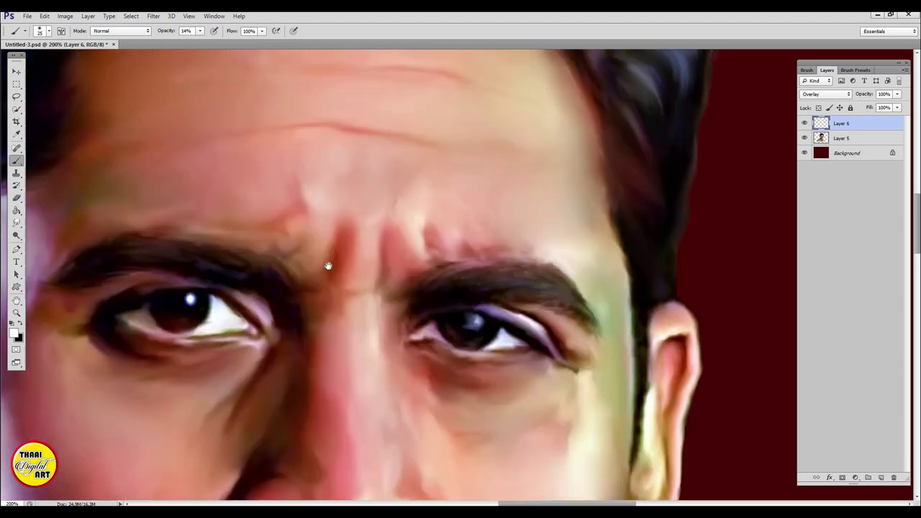
{"action": "key", "text": "e"}
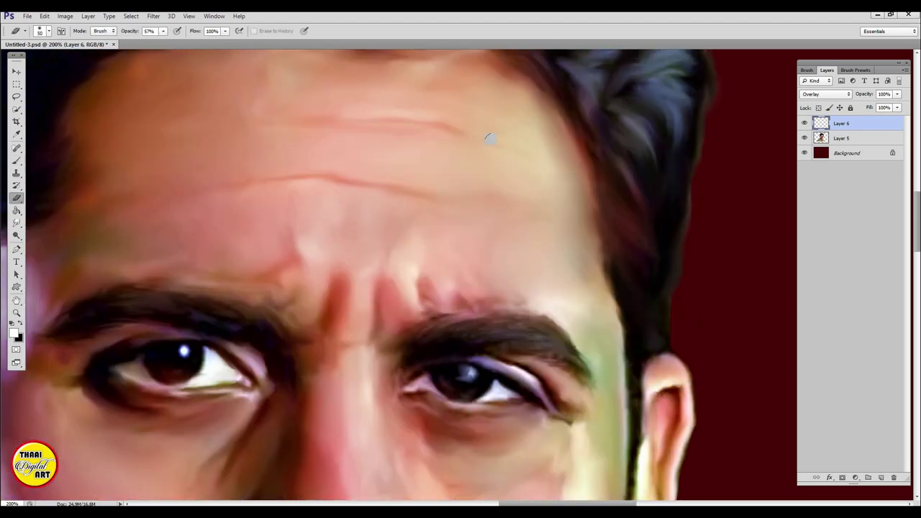
{"action": "key", "text": "ctrl+minus"}
{"action": "key", "text": "ctrl+minus"}
{"action": "key", "text": "ctrl+minus"}
Step: Merge the portrait layers, then paint blue light along the left hair and cheek on a new layer
{"action": "key", "text": "ctrl+e"}
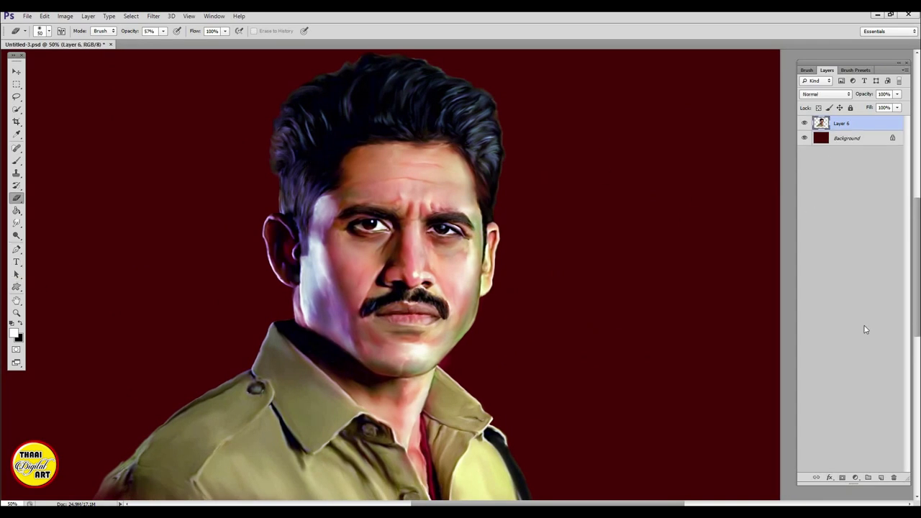
{"action": "left_click", "coordinate": [821, 123], "text": "ctrl"}
{"action": "left_click", "coordinate": [881, 477]}
{"action": "left_click", "coordinate": [13, 333]}
{"action": "left_click", "coordinate": [396, 164]}
{"action": "key", "text": "b"}
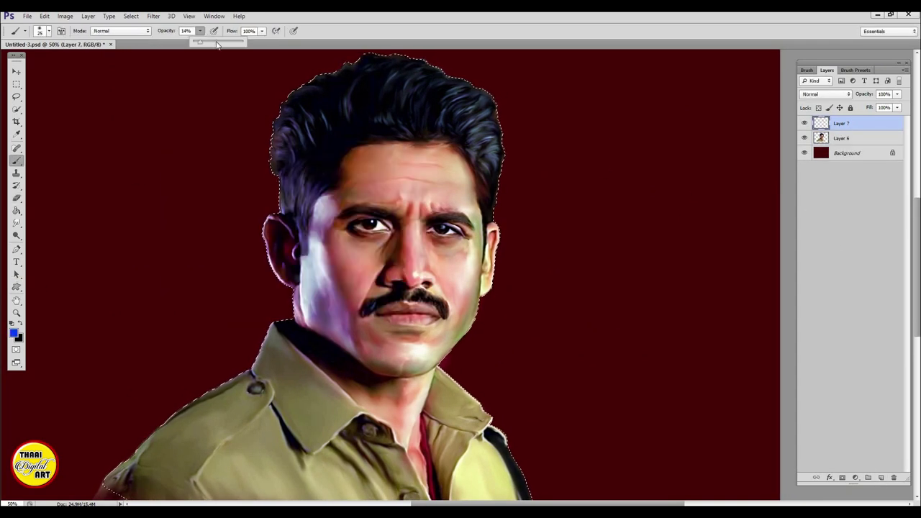
{"action": "left_click_drag", "start_coordinate": [273, 187], "coordinate": [268, 237]}
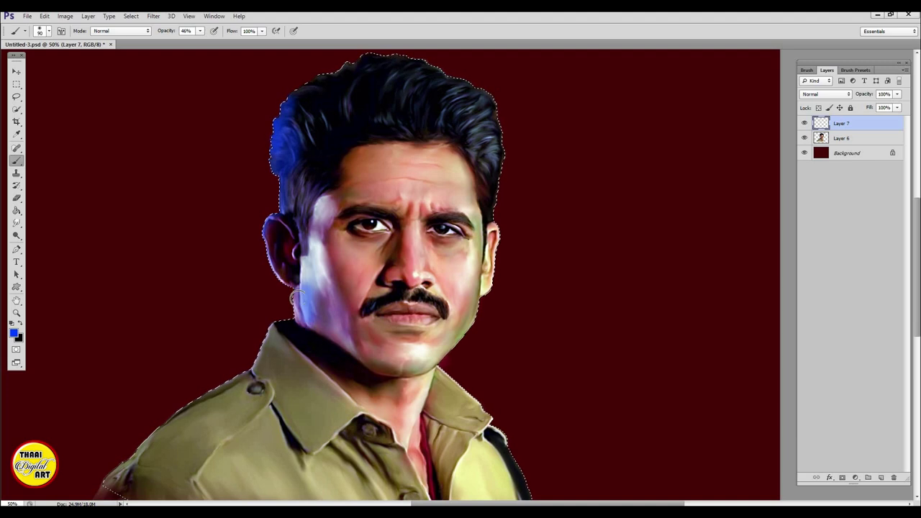
{"action": "left_click_drag", "start_coordinate": [297, 296], "coordinate": [320, 258]}
Step: Set the blue glow layer to Overlay and soften it with Gaussian Blur
{"action": "left_click", "coordinate": [825, 93]}
{"action": "left_click", "coordinate": [820, 238]}
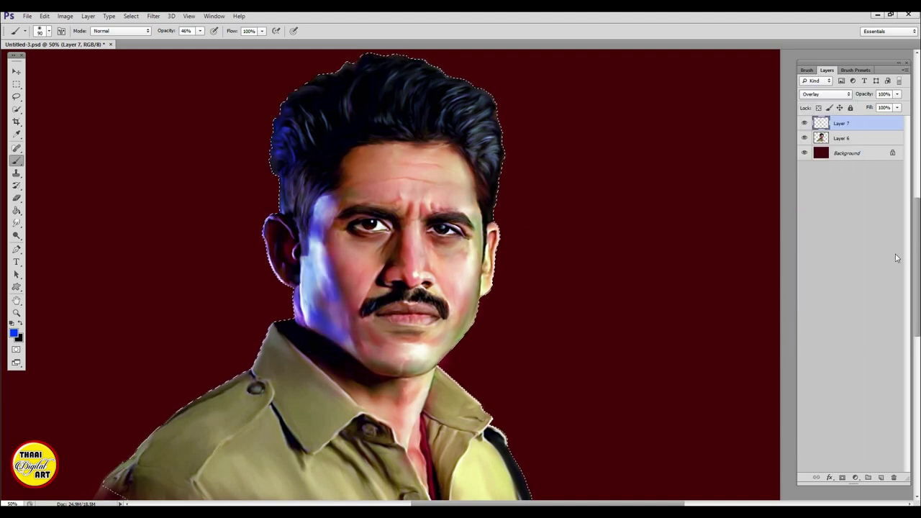
{"action": "left_click", "coordinate": [153, 16]}
{"action": "left_click", "coordinate": [596, 140]}
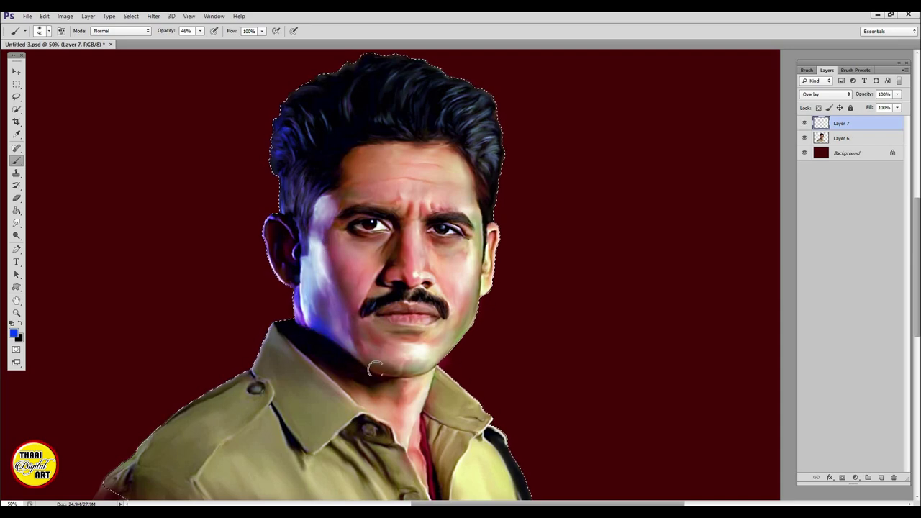
{"action": "scroll", "coordinate": [594, 262], "scroll_direction": "down", "scroll_amount": 2}
{"action": "scroll", "coordinate": [594, 262], "scroll_direction": "up", "scroll_amount": 3}
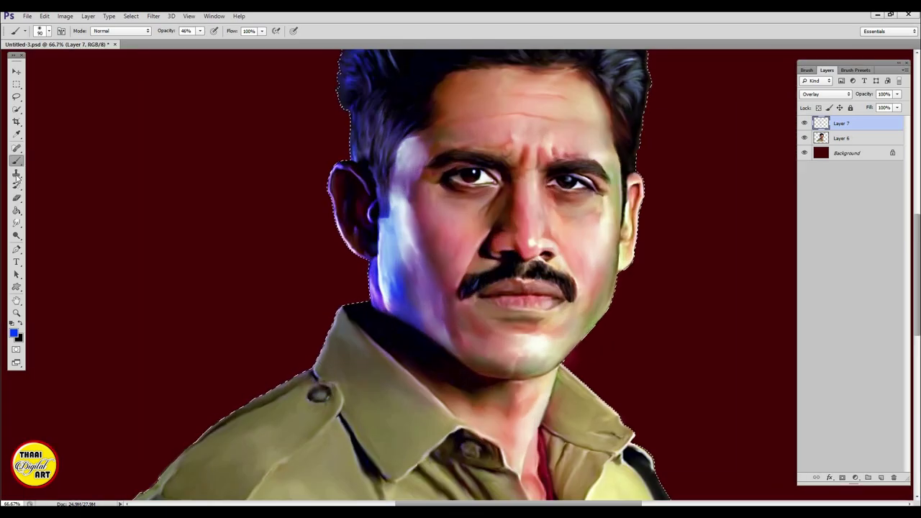
Step: Erase part of the blue glow with the eraser at 23% opacity
{"action": "key", "text": "e"}
{"action": "right_click", "coordinate": [381, 202]}
{"action": "key", "text": "Escape"}
{"action": "key", "text": "2"}
{"action": "key", "text": "3"}
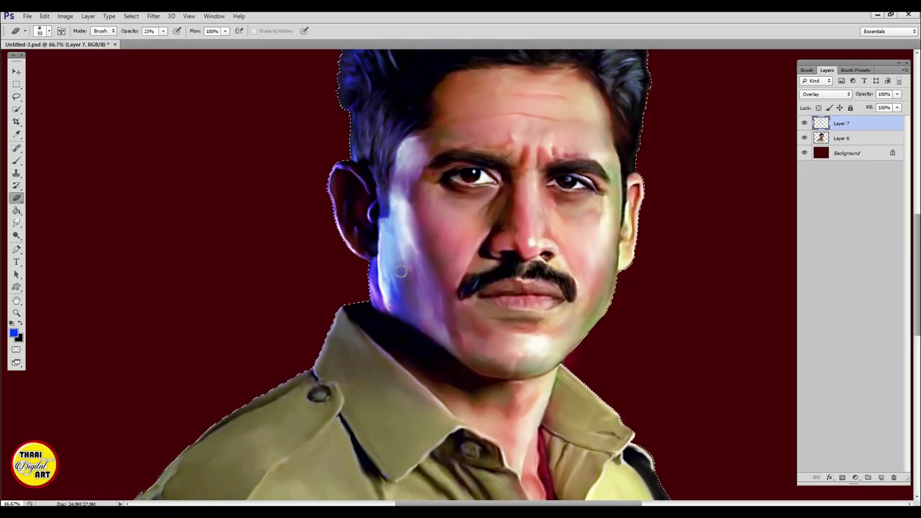
{"action": "left_click_drag", "start_coordinate": [389, 159], "coordinate": [338, 277]}
Step: Add a new Overlay layer and pick teal for painting the hair
{"action": "left_click", "coordinate": [880, 476]}
{"action": "left_click", "coordinate": [13, 332]}
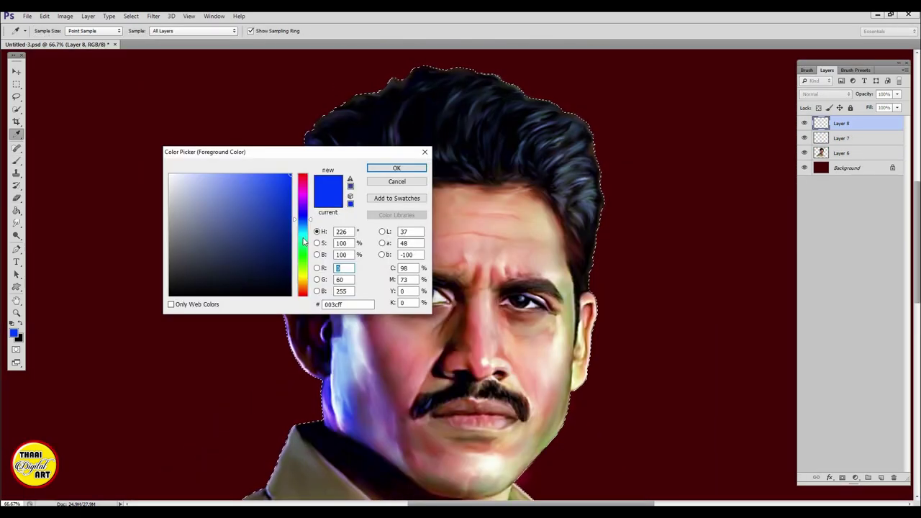
{"action": "left_click", "coordinate": [300, 216]}
{"action": "left_click", "coordinate": [396, 166]}
{"action": "key", "text": "b"}
{"action": "left_click", "coordinate": [825, 94]}
{"action": "left_click", "coordinate": [820, 215]}
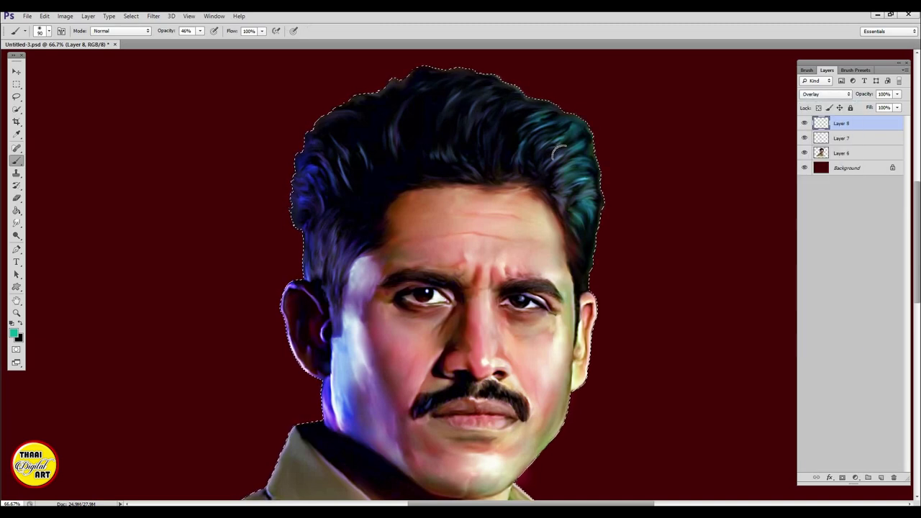
{"action": "scroll", "coordinate": [600, 405], "scroll_direction": "down", "scroll_amount": 5}
{"action": "scroll", "coordinate": [734, 263], "scroll_direction": "up", "scroll_amount": 3}
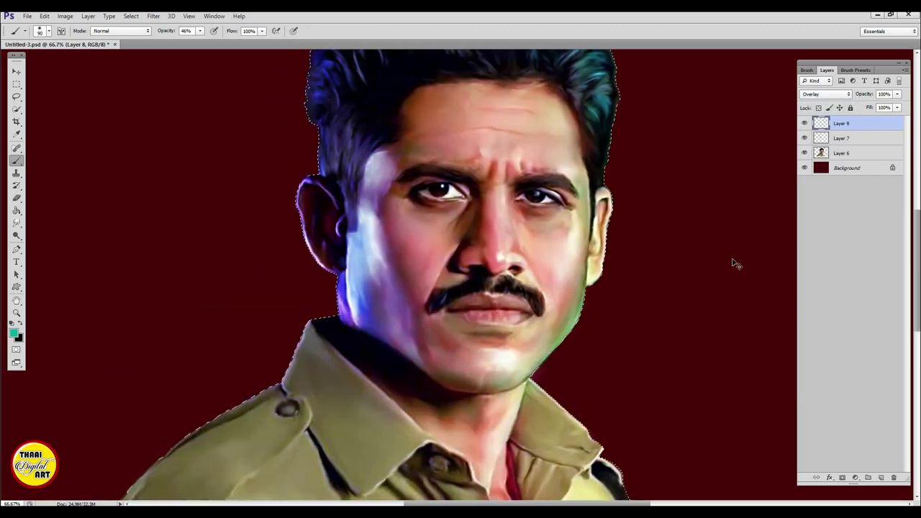
Step: Merge the teal and blue glow layers into the portrait, then zoom in on the nose and mustache
{"action": "key", "text": "ctrl+minus"}
{"action": "key", "text": "e"}
{"action": "left_click", "coordinate": [849, 152], "text": "shift"}
{"action": "key", "text": "ctrl+e"}
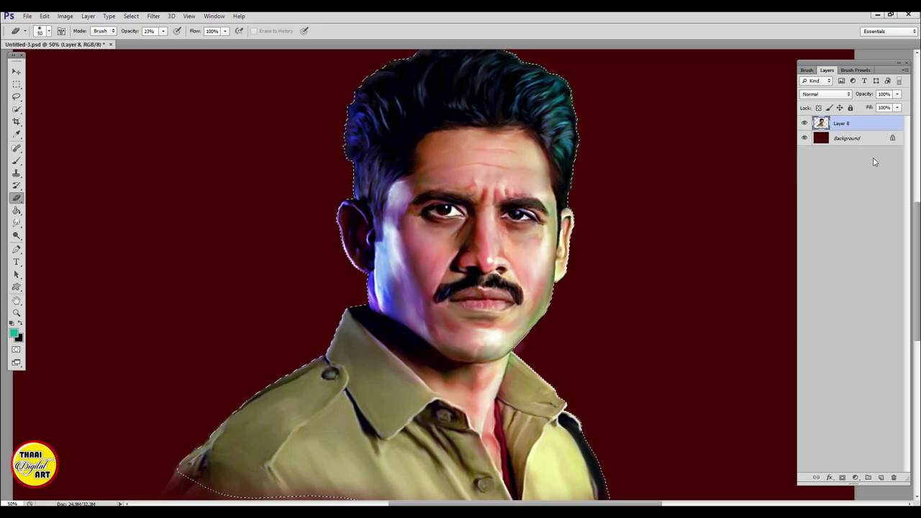
{"action": "key", "text": "ctrl+plus"}
{"action": "key", "text": "ctrl+plus"}
{"action": "key", "text": "ctrl+plus"}
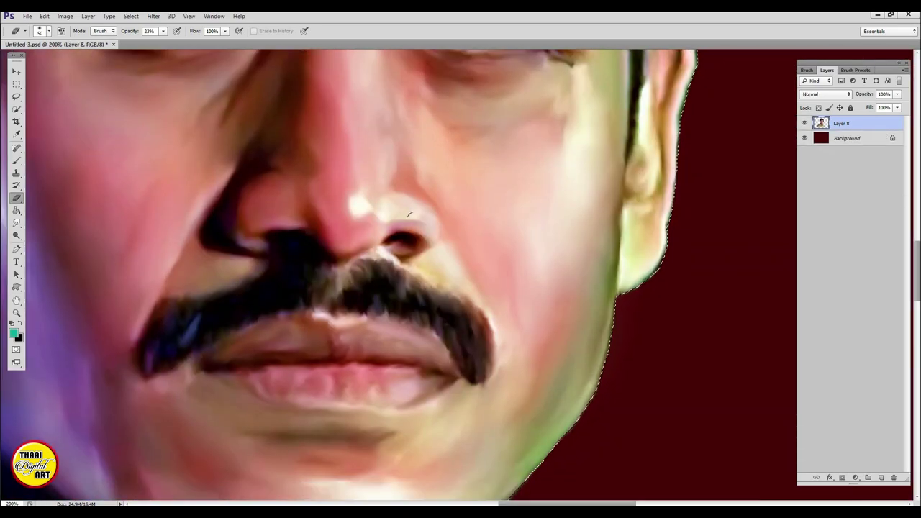
Step: Add a Soft Light layer and pick deep red to paint the lips
{"action": "scroll", "coordinate": [408, 214], "scroll_direction": "down", "scroll_amount": 1}
{"action": "left_click", "coordinate": [880, 476]}
{"action": "left_click", "coordinate": [13, 333]}
{"action": "left_click", "coordinate": [306, 162]}
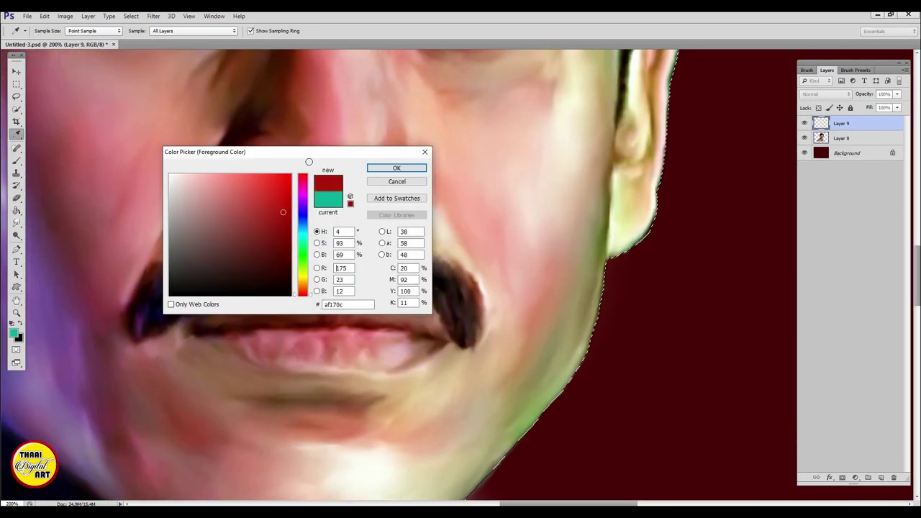
{"action": "left_click", "coordinate": [382, 169]}
{"action": "key", "text": "b"}
{"action": "left_click", "coordinate": [825, 94]}
{"action": "left_click", "coordinate": [809, 227]}
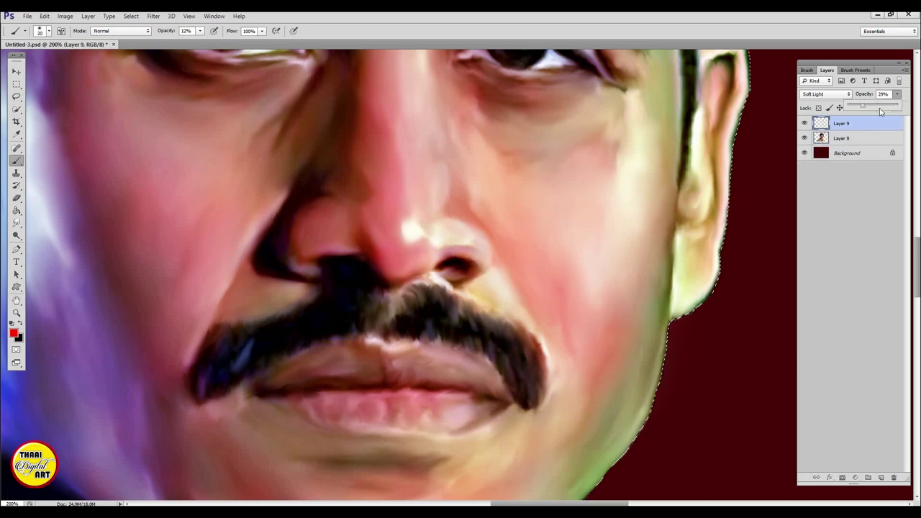
Step: Merge the red layer, set the Levels white input to 238, and shift the midtone colour balance
{"action": "key", "text": "ctrl+e"}
{"action": "key", "text": "ctrl+l"}
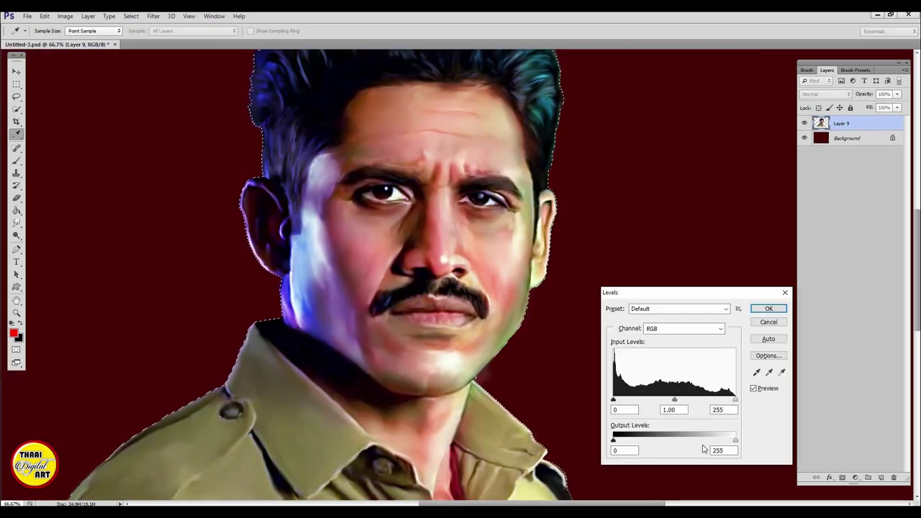
{"action": "left_click_drag", "start_coordinate": [735, 400], "coordinate": [726, 400]}
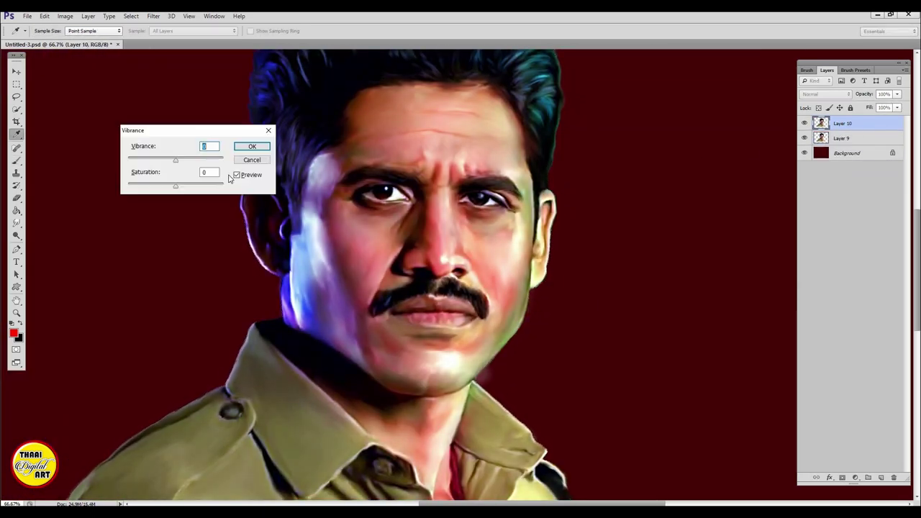
{"action": "key", "text": "Return"}
{"action": "key", "text": "ctrl+b"}
{"action": "left_click_drag", "start_coordinate": [651, 162], "coordinate": [650, 166]}
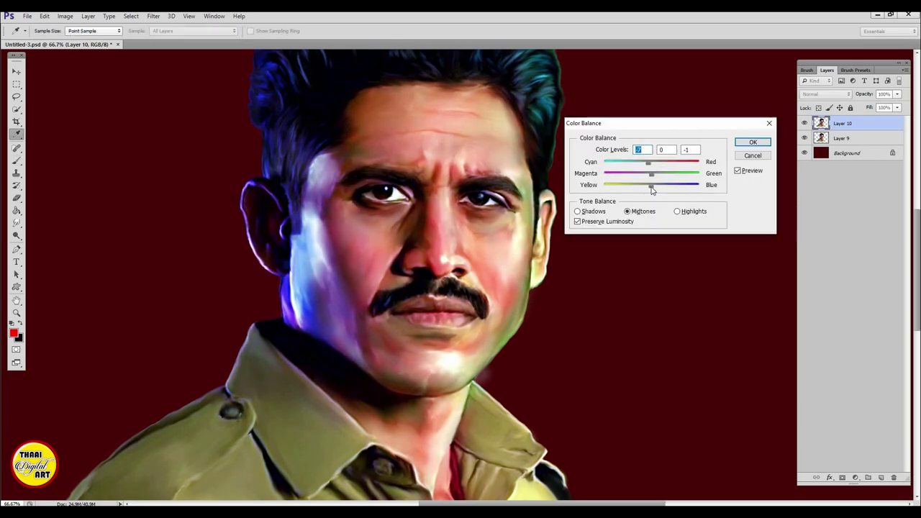
{"action": "left_click", "coordinate": [752, 143]}
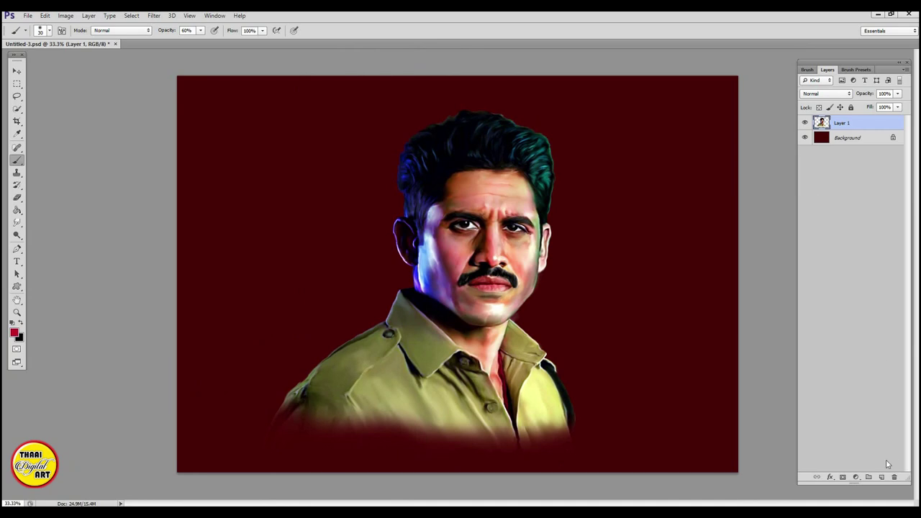
Step: Add an empty layer beneath the portrait and resize the portrait with Free Transform
{"action": "left_click", "coordinate": [881, 477]}
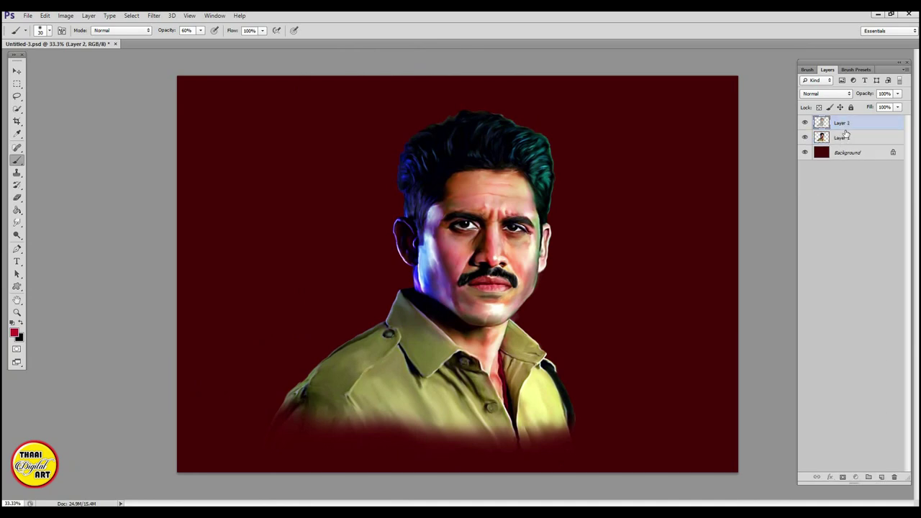
{"action": "mouse_move", "coordinate": [842, 123]}
{"action": "left_mouse_down"}
{"action": "mouse_move", "coordinate": [851, 159]}
{"action": "mouse_move", "coordinate": [841, 121]}
{"action": "left_mouse_up"}
{"action": "left_click", "coordinate": [14, 332]}
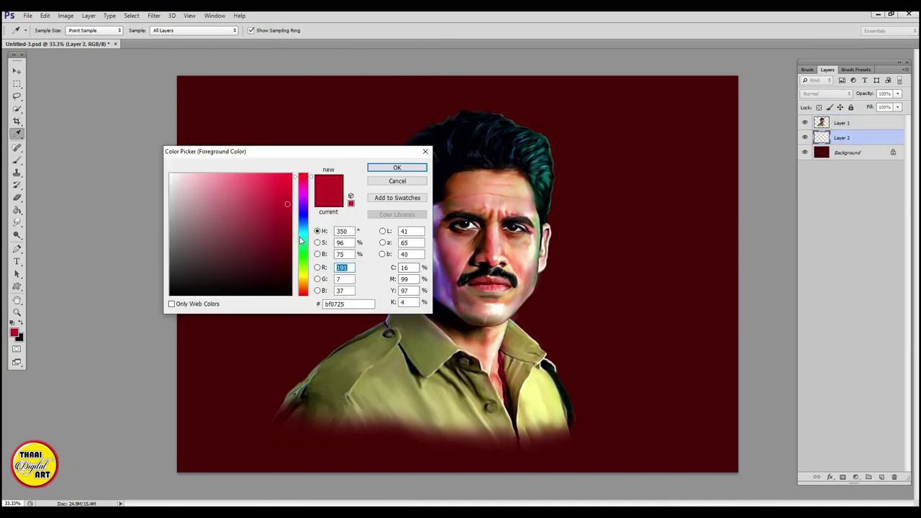
{"action": "left_click", "coordinate": [382, 166]}
{"action": "key", "text": "v"}
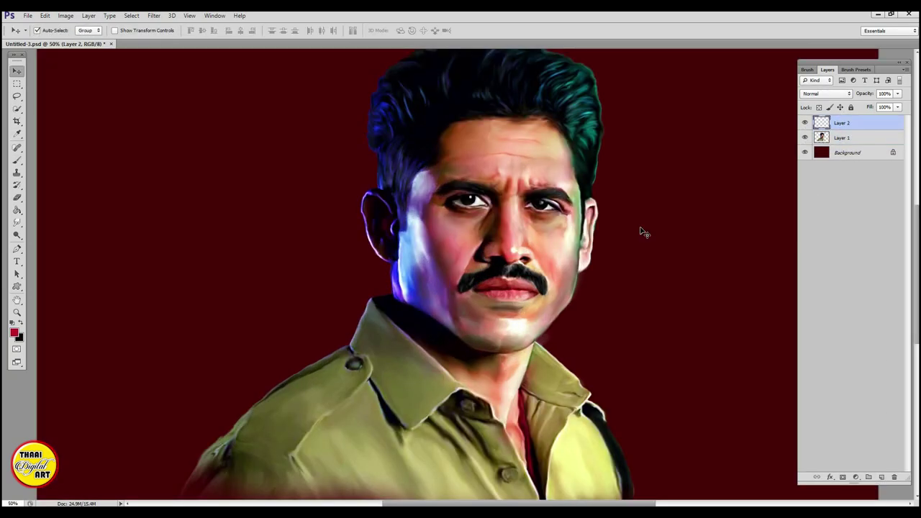
{"action": "key", "text": "ctrl+bracketleft"}
{"action": "left_click", "coordinate": [840, 122]}
{"action": "key", "text": "ctrl+minus"}
{"action": "key", "text": "ctrl+minus"}
{"action": "key", "text": "ctrl+t"}
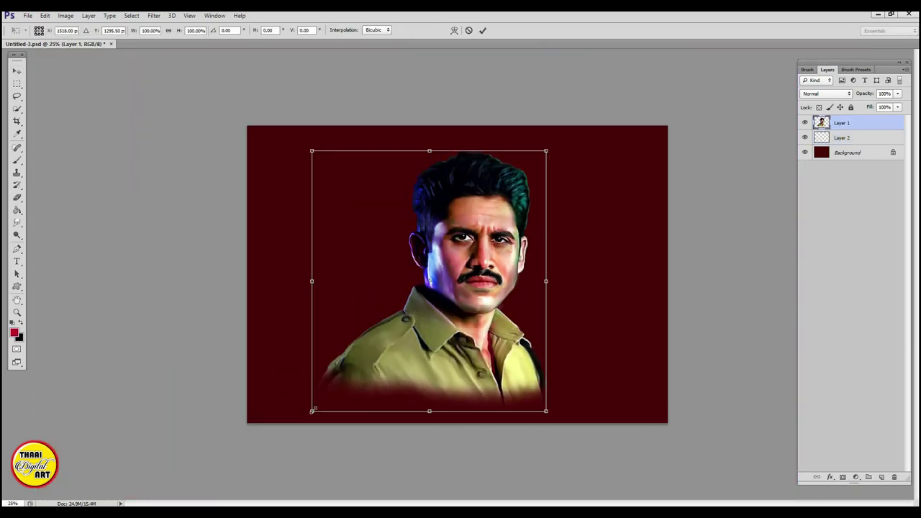
{"action": "key", "text": "Return"}
{"action": "key", "text": "alt+bracketleft"}
Step: Paint near-white smoke around the head with a soft 700 px brush
{"action": "left_click", "coordinate": [14, 332]}
{"action": "left_click", "coordinate": [175, 170]}
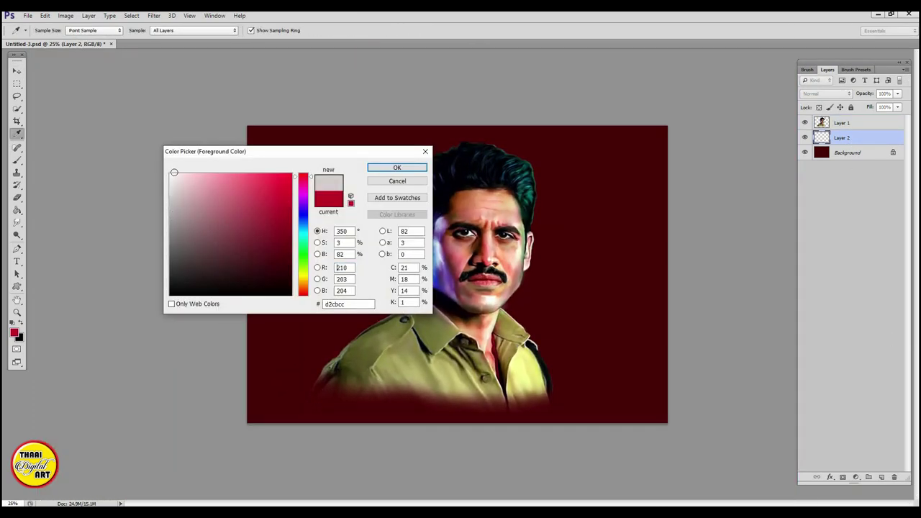
{"action": "left_click", "coordinate": [381, 167]}
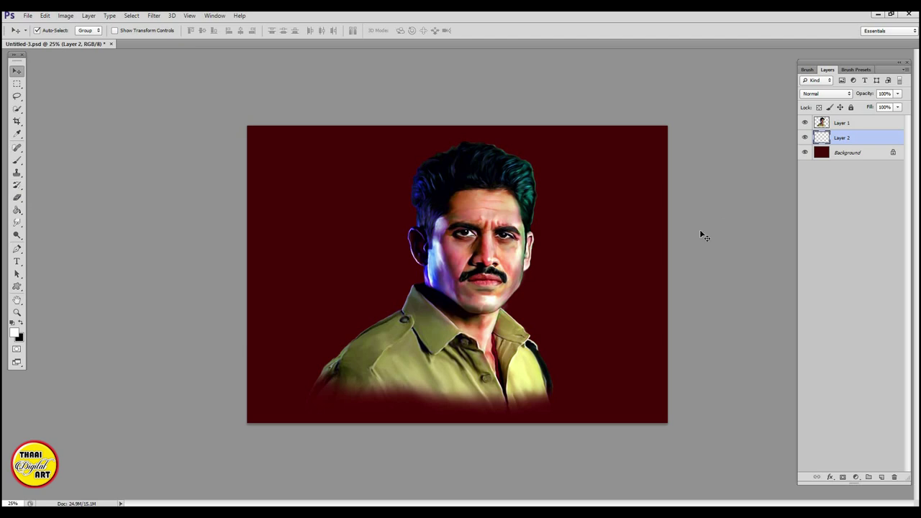
{"action": "key", "text": "b"}
{"action": "left_click", "coordinate": [14, 332]}
{"action": "left_click", "coordinate": [382, 169]}
{"action": "right_click", "coordinate": [453, 229]}
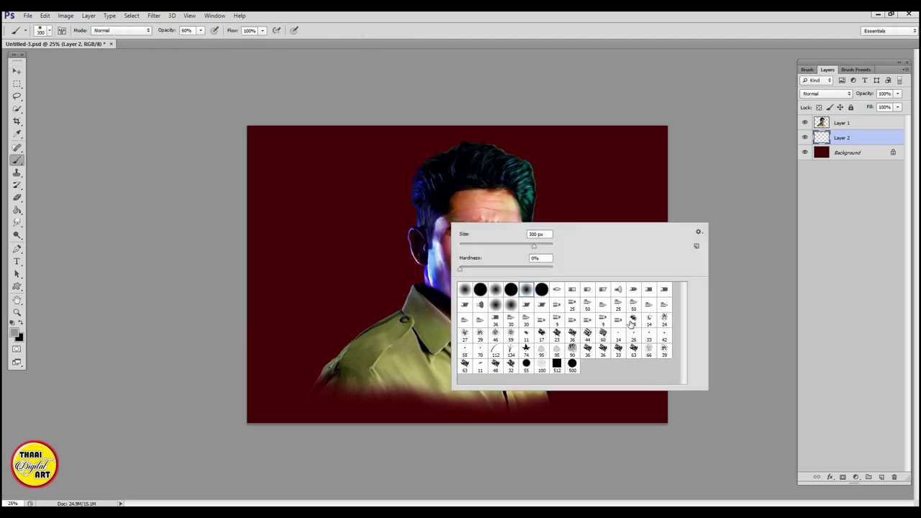
{"action": "double_click", "coordinate": [632, 325]}
{"action": "left_click_drag", "start_coordinate": [405, 173], "coordinate": [405, 277]}
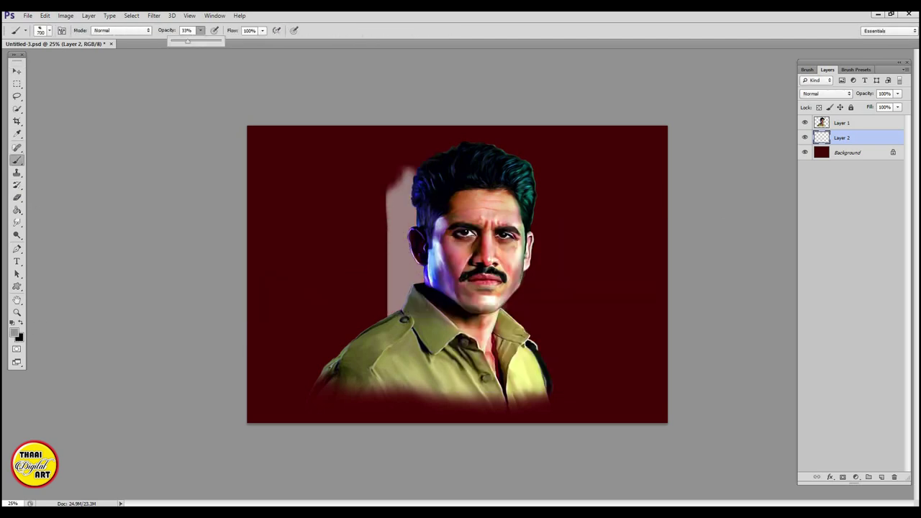
{"action": "left_click_drag", "start_coordinate": [536, 237], "coordinate": [532, 331]}
{"action": "mouse_move", "coordinate": [403, 237]}
{"action": "left_mouse_down"}
{"action": "mouse_move", "coordinate": [360, 303]}
{"action": "mouse_move", "coordinate": [388, 216]}
{"action": "mouse_move", "coordinate": [345, 324]}
{"action": "left_mouse_up"}
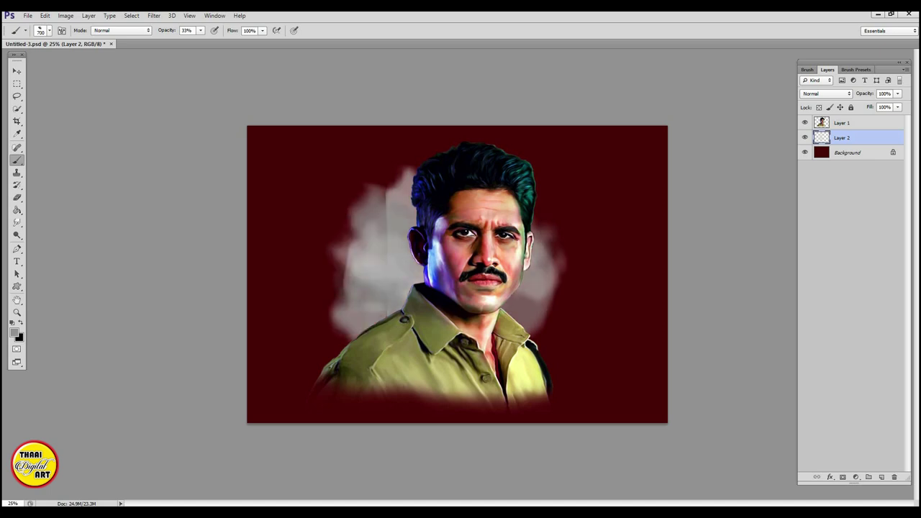
{"action": "left_click_drag", "start_coordinate": [575, 201], "coordinate": [546, 331]}
Step: Spread more white smoke left of the face and across the top with a 1200 px brush
{"action": "left_click", "coordinate": [14, 332]}
{"action": "left_click", "coordinate": [382, 168]}
{"action": "left_click_drag", "start_coordinate": [389, 158], "coordinate": [323, 288]}
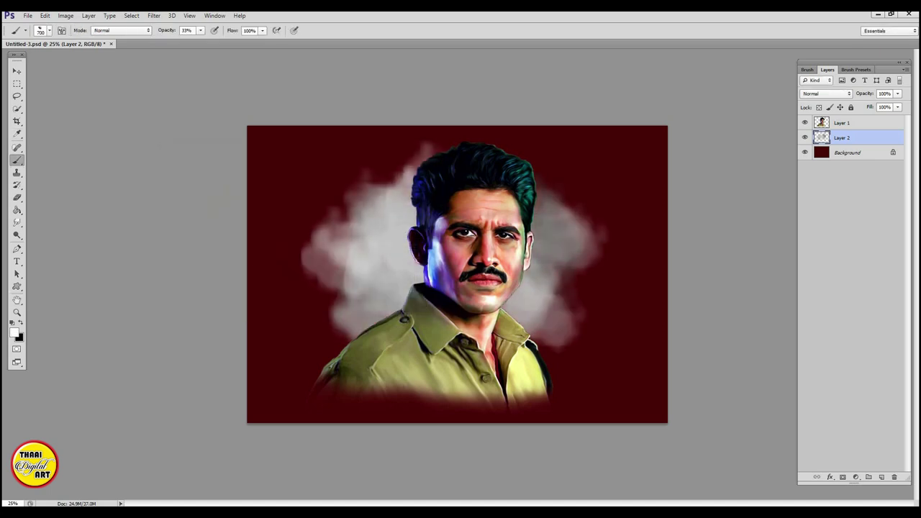
{"action": "left_click", "coordinate": [14, 332]}
{"action": "left_click", "coordinate": [381, 168]}
{"action": "right_click", "coordinate": [394, 209]}
{"action": "key", "text": "Escape"}
{"action": "left_click_drag", "start_coordinate": [418, 216], "coordinate": [345, 309]}
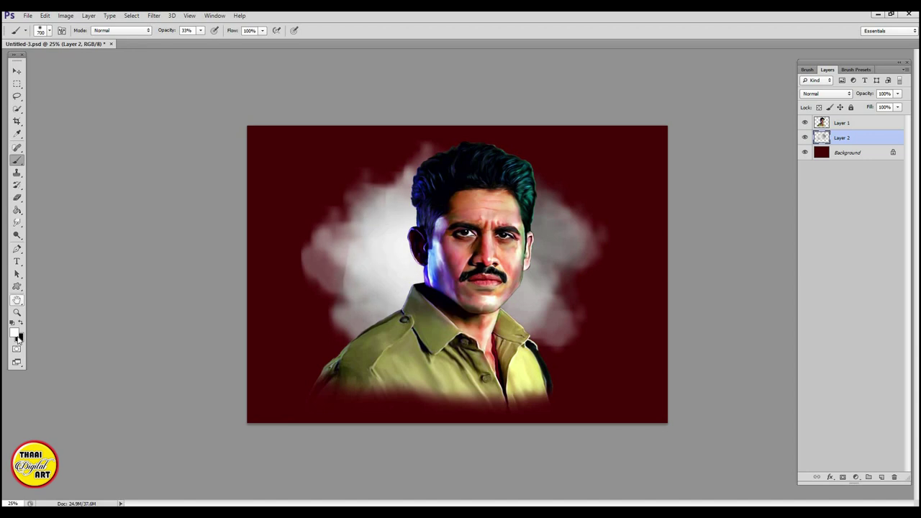
{"action": "left_click", "coordinate": [15, 333]}
{"action": "left_click", "coordinate": [381, 167]}
{"action": "right_click", "coordinate": [466, 226]}
{"action": "left_click_drag", "start_coordinate": [536, 262], "coordinate": [561, 263]}
{"action": "key", "text": "Return"}
{"action": "left_click_drag", "start_coordinate": [338, 216], "coordinate": [379, 250]}
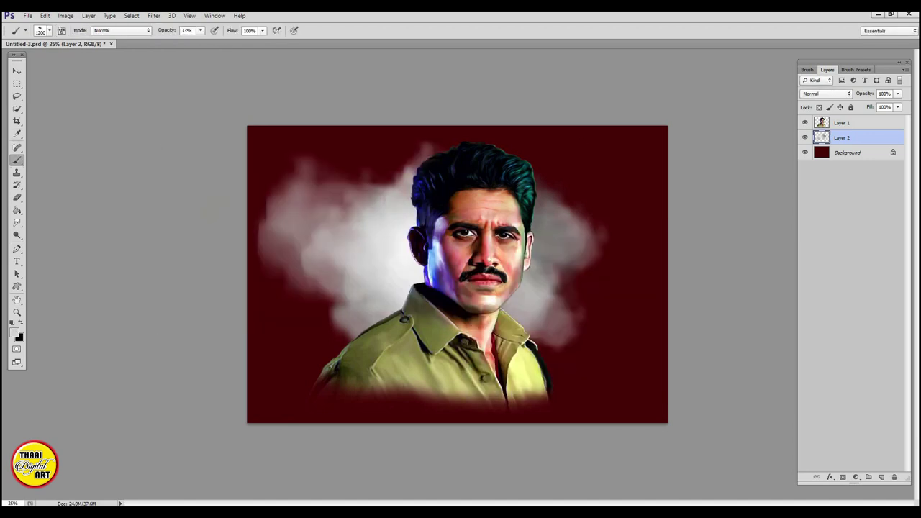
{"action": "left_click_drag", "start_coordinate": [324, 165], "coordinate": [288, 274]}
Step: Darken the smoke's outer edges and patches with black
{"action": "key", "text": "x"}
{"action": "left_click_drag", "start_coordinate": [309, 194], "coordinate": [309, 273]}
{"action": "left_click_drag", "start_coordinate": [532, 209], "coordinate": [533, 317]}
{"action": "left_click_drag", "start_coordinate": [597, 359], "coordinate": [575, 166]}
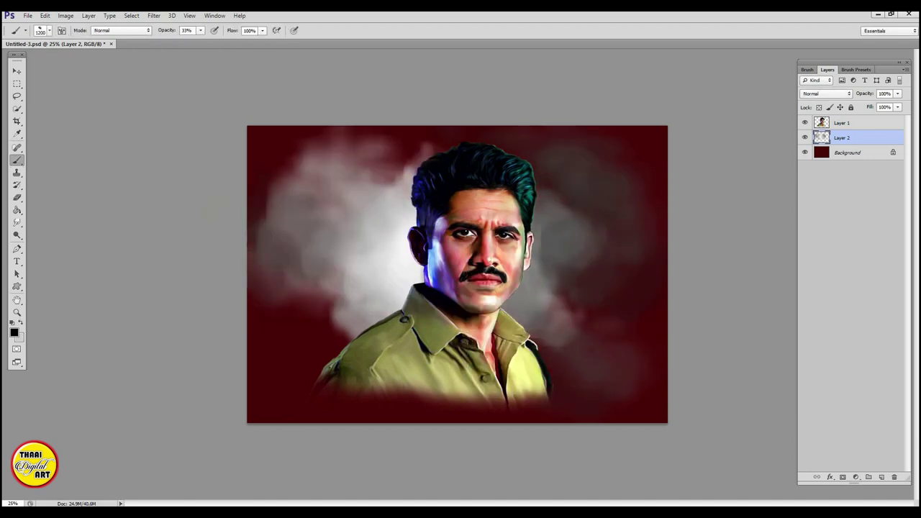
{"action": "left_click_drag", "start_coordinate": [417, 144], "coordinate": [353, 324]}
{"action": "left_click_drag", "start_coordinate": [309, 237], "coordinate": [273, 388]}
{"action": "left_click_drag", "start_coordinate": [547, 403], "coordinate": [633, 287]}
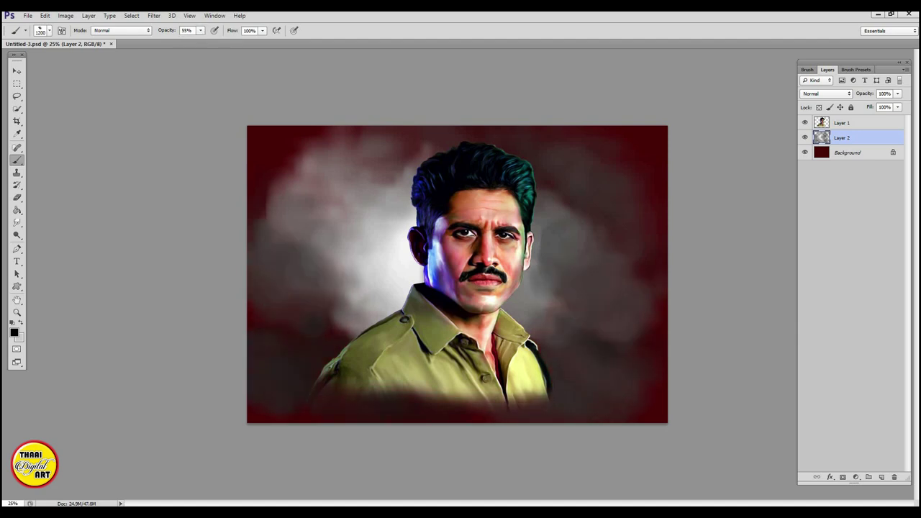
{"action": "left_click_drag", "start_coordinate": [640, 324], "coordinate": [547, 158]}
{"action": "mouse_move", "coordinate": [323, 158]}
{"action": "left_mouse_down"}
{"action": "mouse_move", "coordinate": [310, 359]}
{"action": "mouse_move", "coordinate": [619, 374]}
{"action": "left_mouse_up"}
Step: Paint olive green smoke along the bottom of the background
{"action": "left_click", "coordinate": [14, 331]}
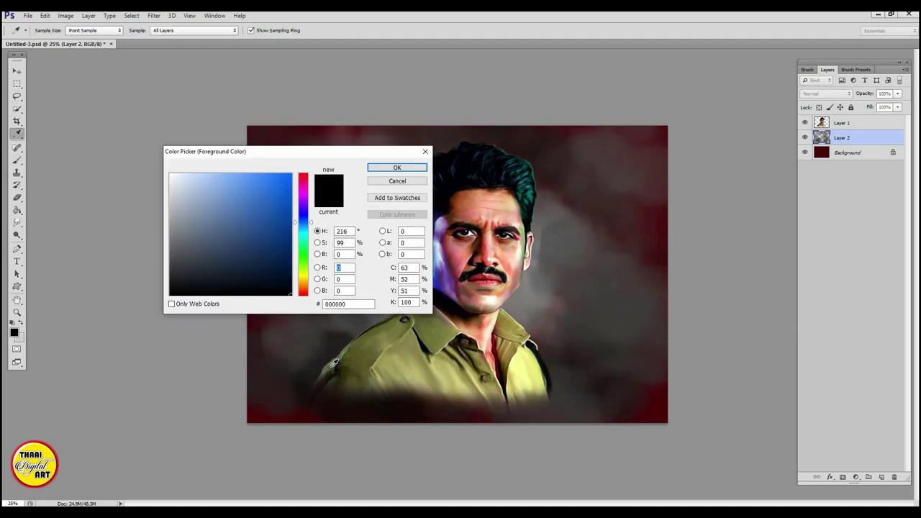
{"action": "left_click", "coordinate": [432, 345]}
{"action": "left_click", "coordinate": [381, 166]}
{"action": "left_click_drag", "start_coordinate": [288, 360], "coordinate": [561, 388]}
{"action": "left_click_drag", "start_coordinate": [647, 323], "coordinate": [561, 403]}
{"action": "mouse_move", "coordinate": [431, 403]}
{"action": "left_mouse_down"}
{"action": "mouse_move", "coordinate": [302, 288]}
{"action": "mouse_move", "coordinate": [273, 144]}
{"action": "mouse_move", "coordinate": [338, 144]}
{"action": "left_mouse_up"}
Step: Add deep blue smoke at the upper left and teal smoke on the right side
{"action": "left_click", "coordinate": [14, 332]}
{"action": "left_click", "coordinate": [302, 223]}
{"action": "left_click", "coordinate": [282, 228]}
{"action": "left_click", "coordinate": [397, 167]}
{"action": "left_click", "coordinate": [13, 331]}
{"action": "left_click", "coordinate": [303, 241]}
{"action": "left_click", "coordinate": [398, 168]}
{"action": "left_click_drag", "start_coordinate": [619, 187], "coordinate": [633, 281]}
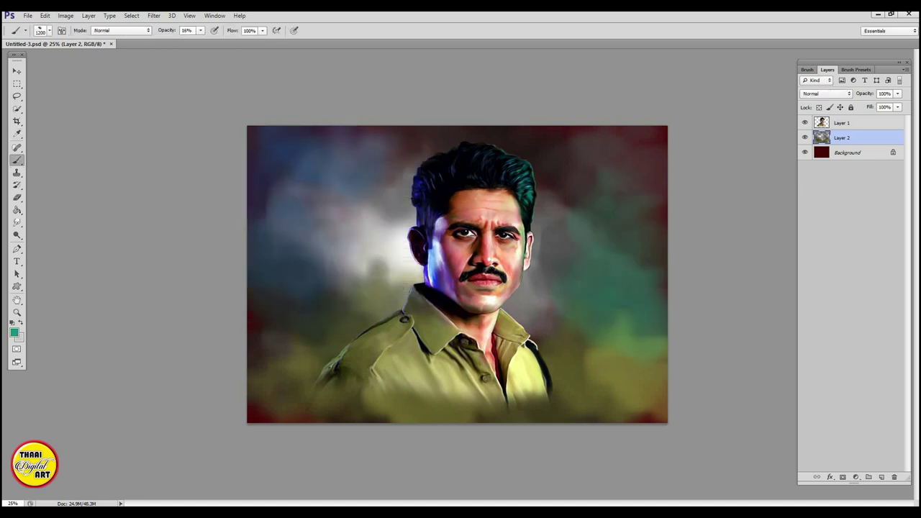
{"action": "left_click_drag", "start_coordinate": [619, 331], "coordinate": [604, 158]}
{"action": "left_click_drag", "start_coordinate": [651, 179], "coordinate": [586, 151]}
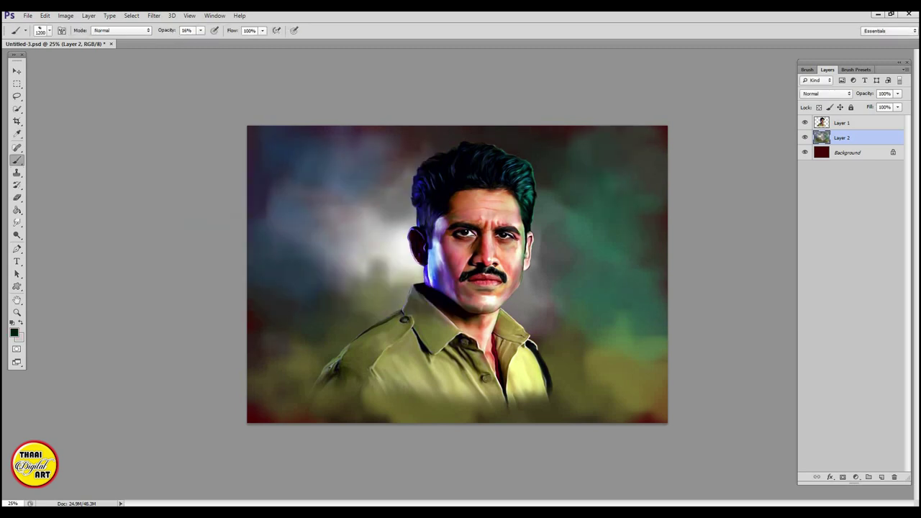
Step: Merge the smoke layer into the Background and open Levels to set gamma 0.80
{"action": "key", "text": "v"}
{"action": "key", "text": "ctrl+e"}
{"action": "key", "text": "ctrl+plus"}
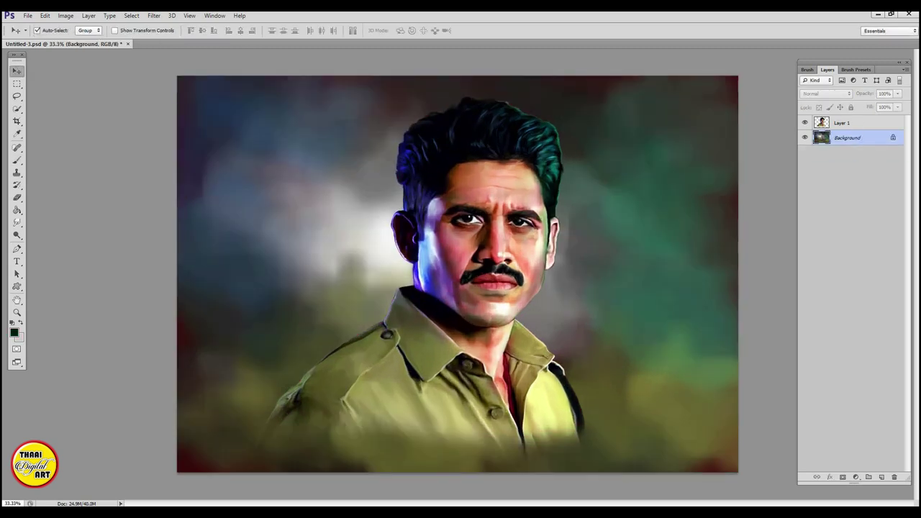
{"action": "key", "text": "ctrl+l"}
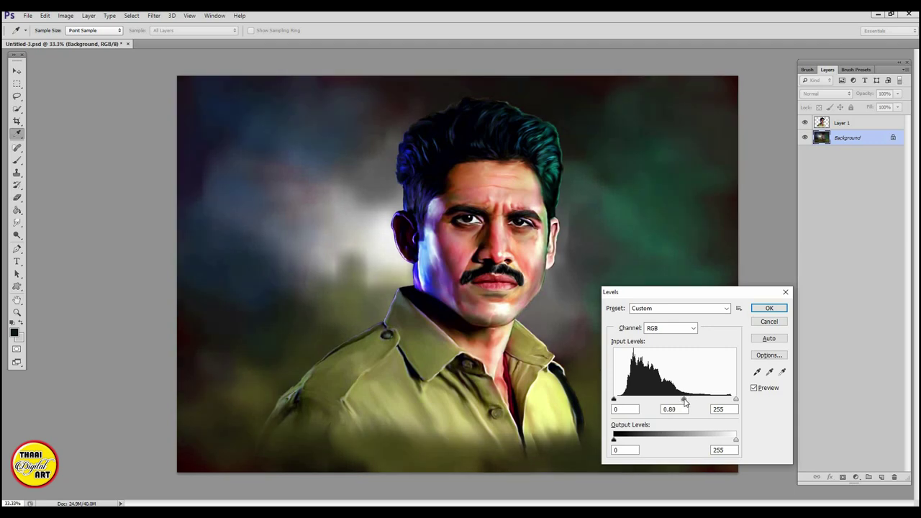